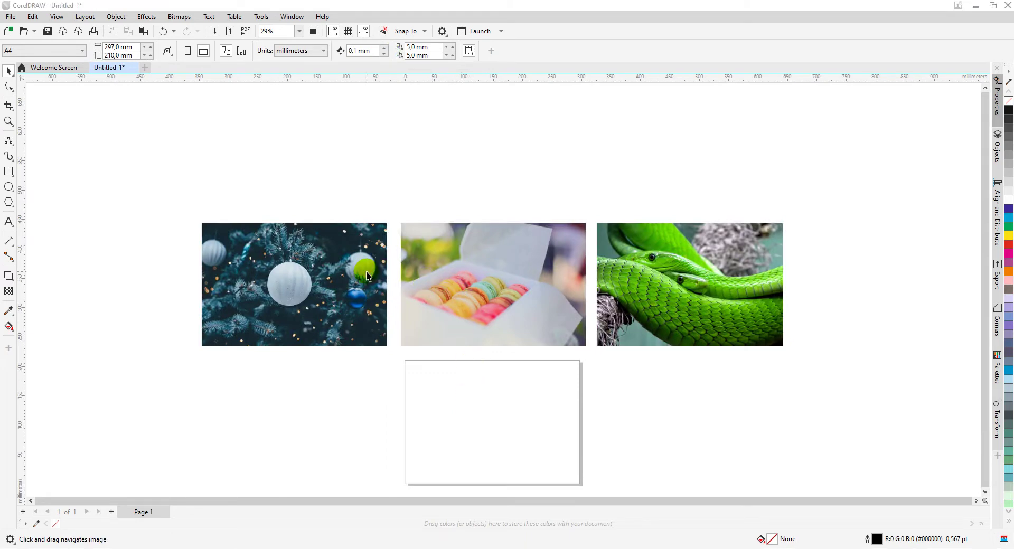
Draw a circle about 73.6 mm in diameter from the centre of the large white ornament in the Christmas photo.
left_click(368, 272)
scroll(317, 284, "up", 5)
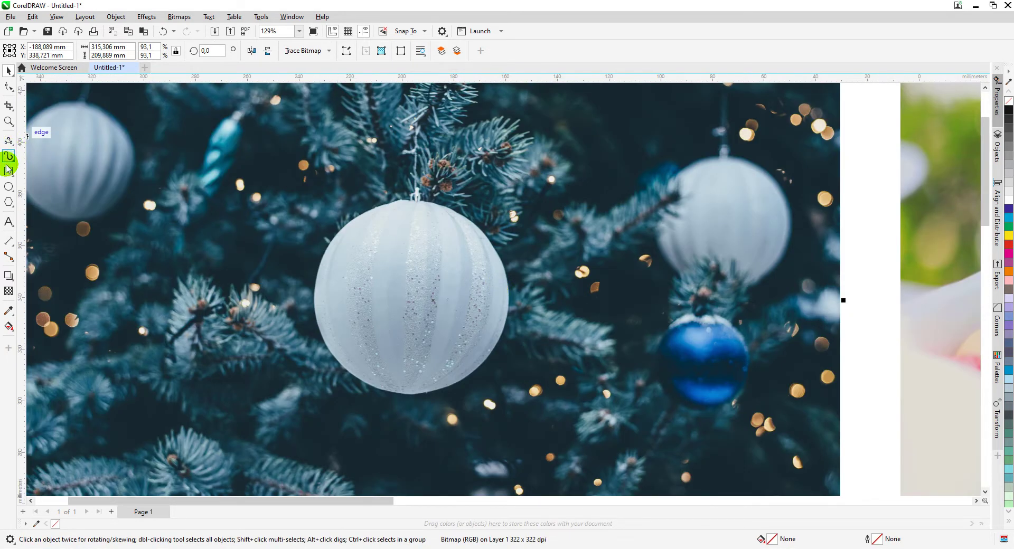
left_click(7, 187)
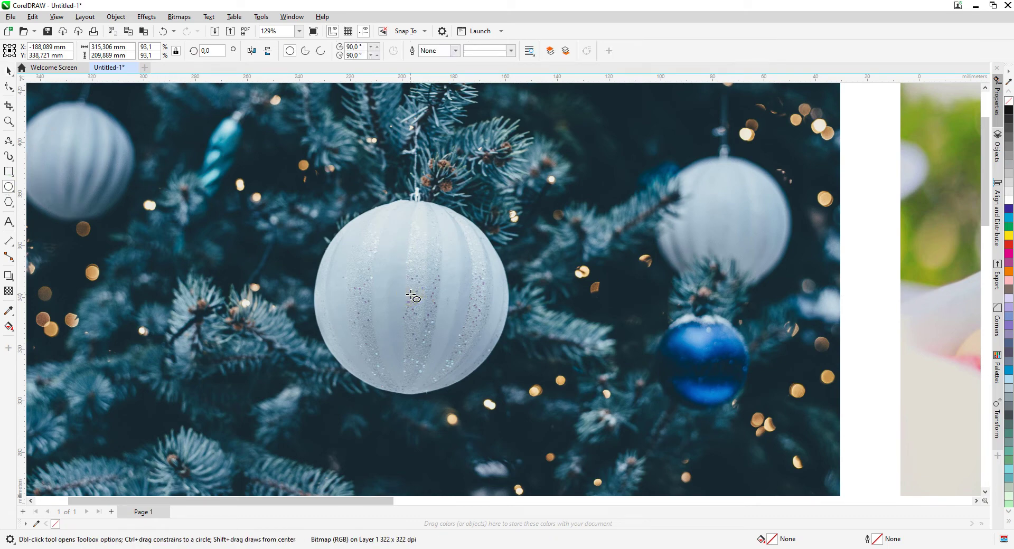
left_click_drag(411, 296, 506, 253)
Nudge the circle in 0.1 mm increments to fit the outline of the large white ornament.
key("Down")
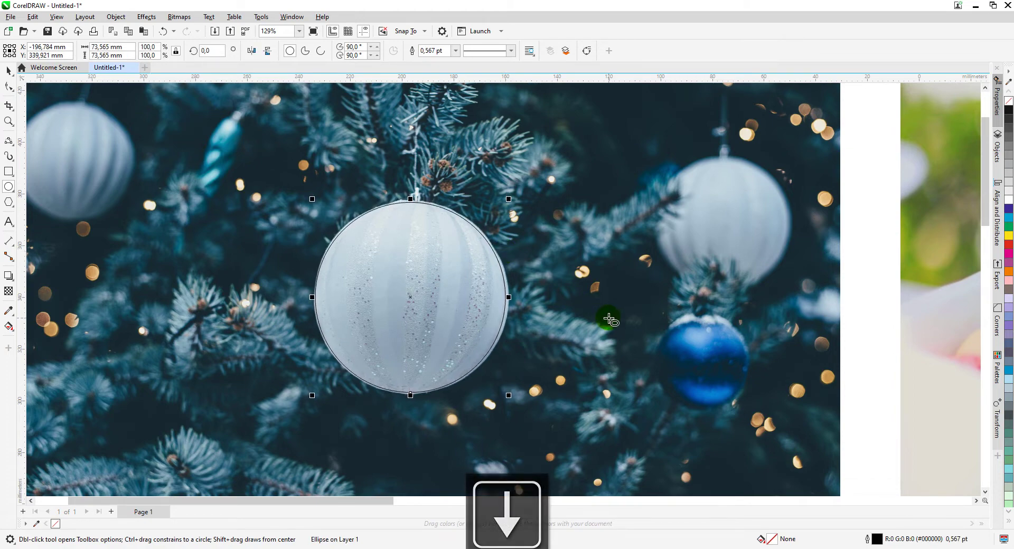
key("Down")
key("Down")
key("Right")
key("Up")
key("Right")
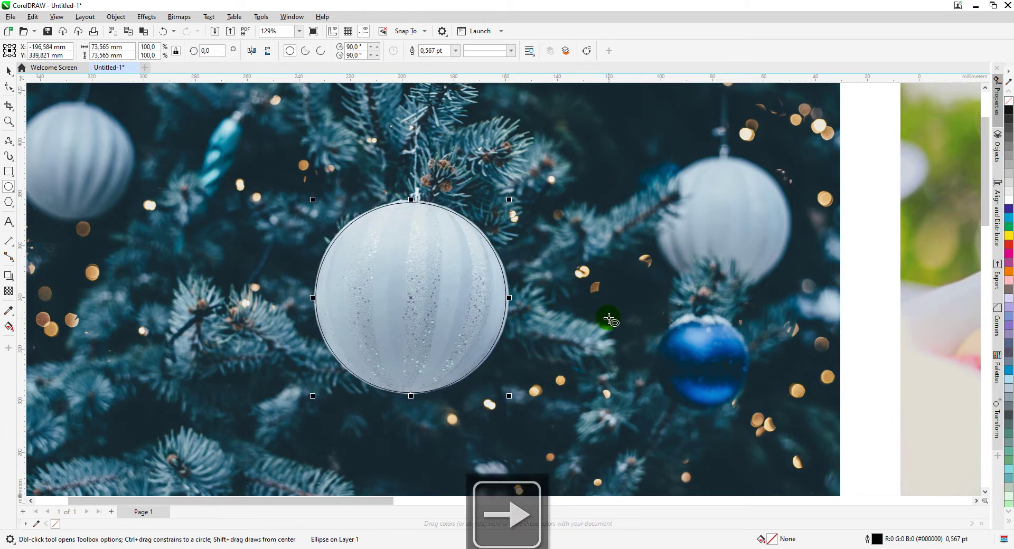
key("Up")
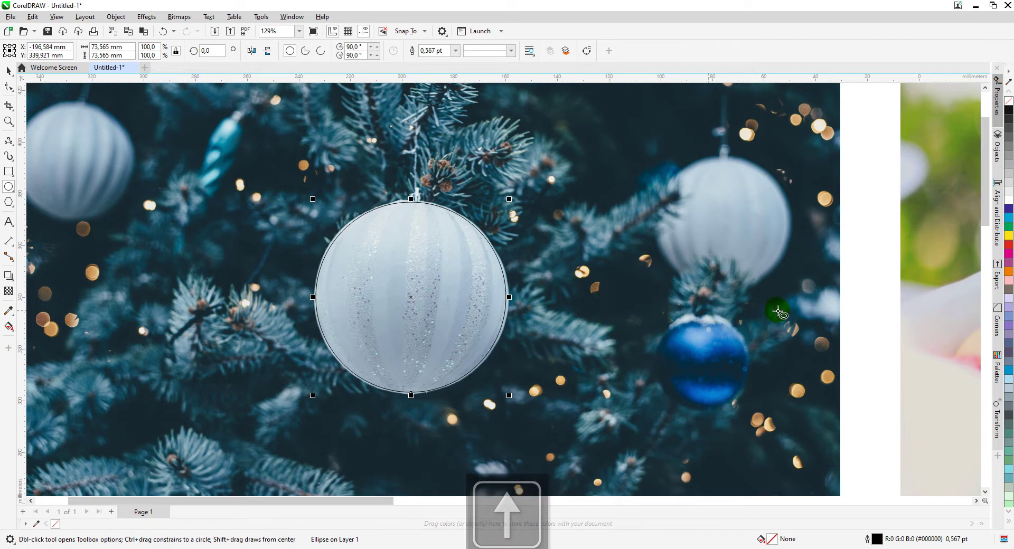
key("Up")
key("F4")
Intersect the circle with the Christmas photo to cut out the large white ornament.
left_click(8, 70)
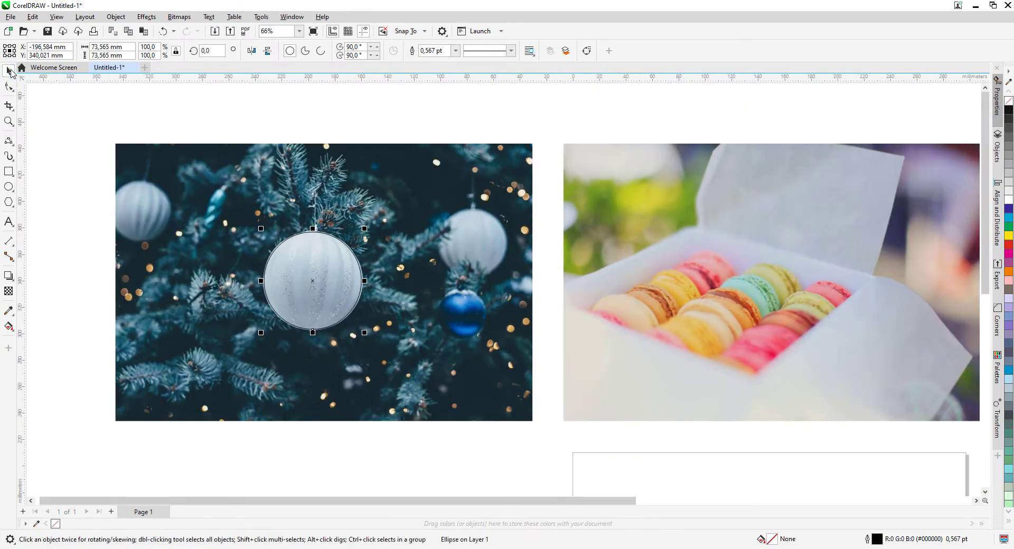
left_click(145, 151, "shift")
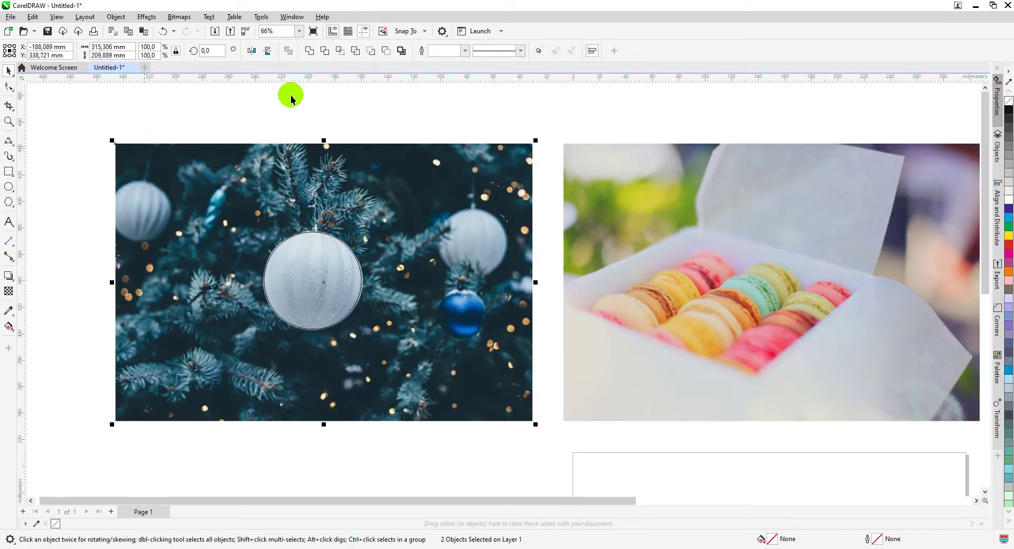
left_click(341, 52)
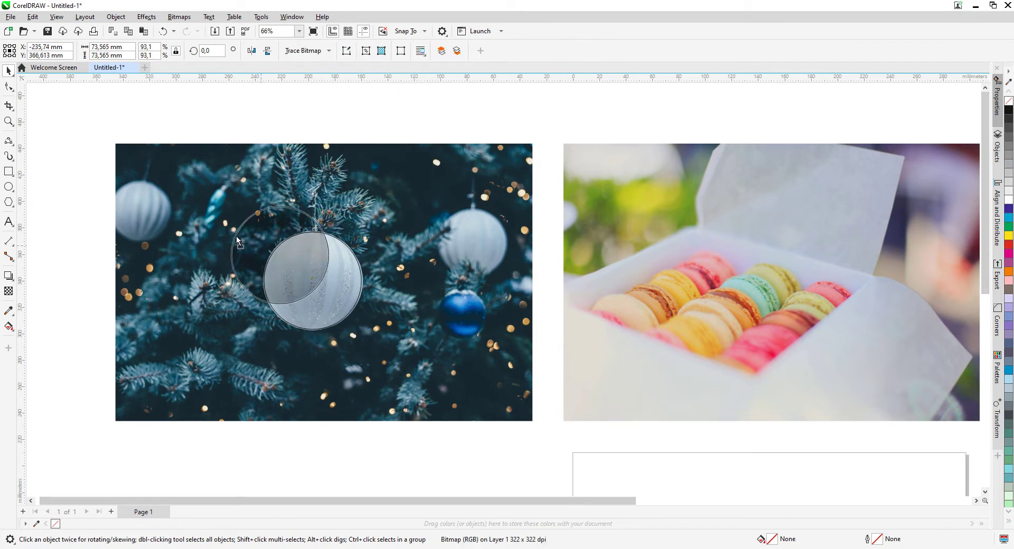
Move the cut-out ornament above the Christmas photo and place a partly overlapping copy beside it.
left_click_drag(314, 278, 173, 211)
scroll(497, 287, "down", 1)
scroll(497, 287, "down", 1)
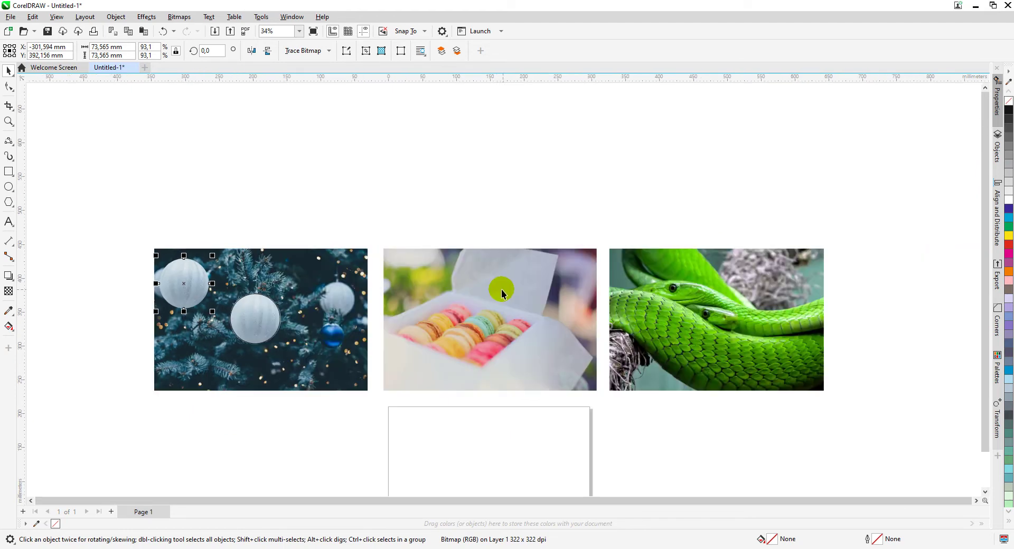
left_click_drag(184, 284, 313, 182)
left_click(352, 201)
left_click(382, 205)
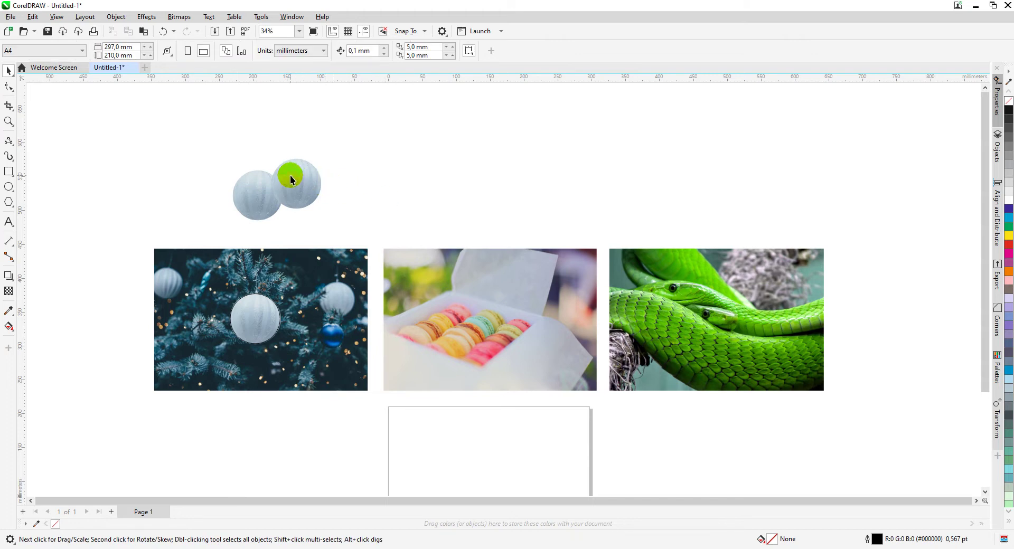
Place a copy of the macaron box photo directly above the original.
left_click(478, 299)
left_click_drag(449, 390, 448, 231)
scroll(482, 166, "up", 1)
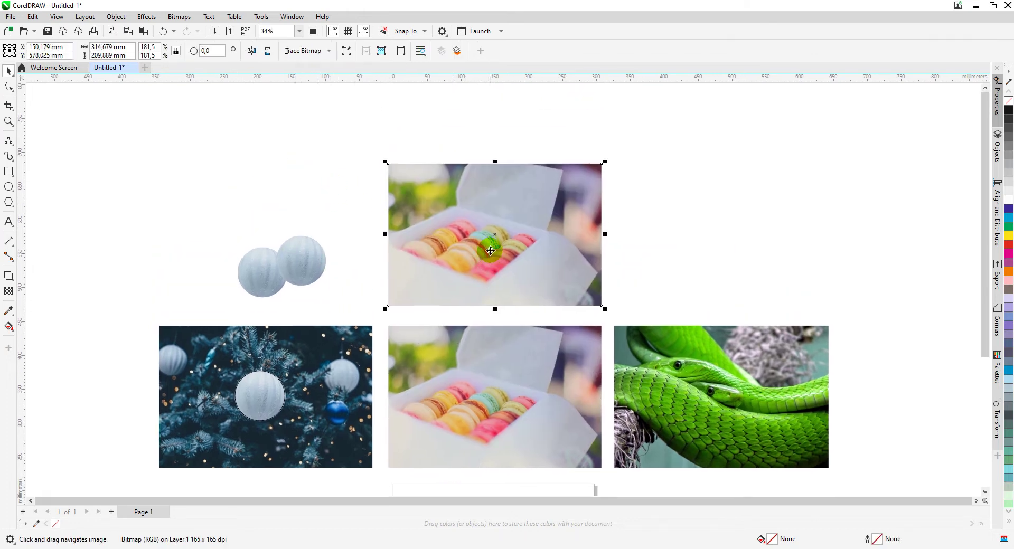
Add nodes to the copied photo's left and bottom edges, and move its lower-right corner up to trim along the box flap.
scroll(503, 290, "up", 2)
left_click(9, 86)
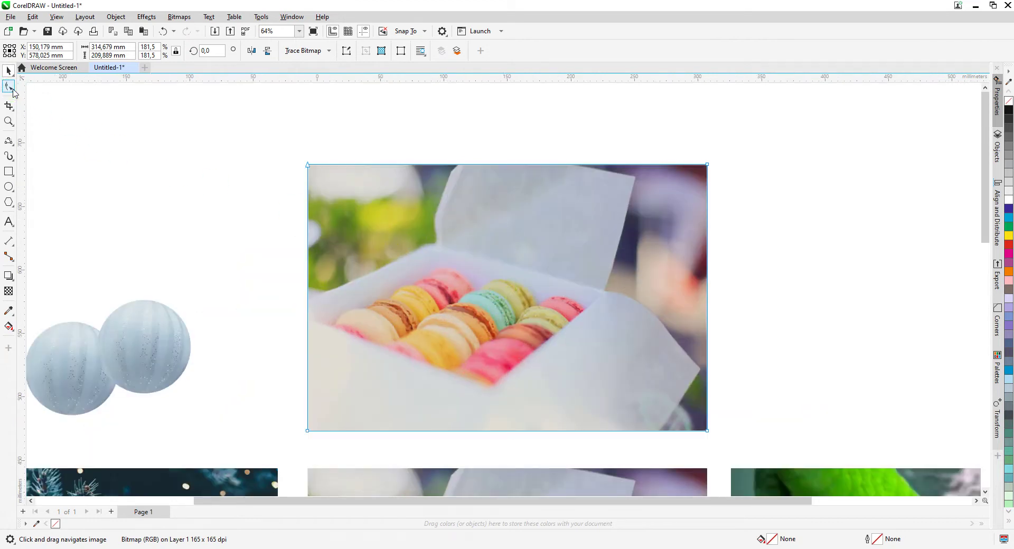
double_click(309, 300)
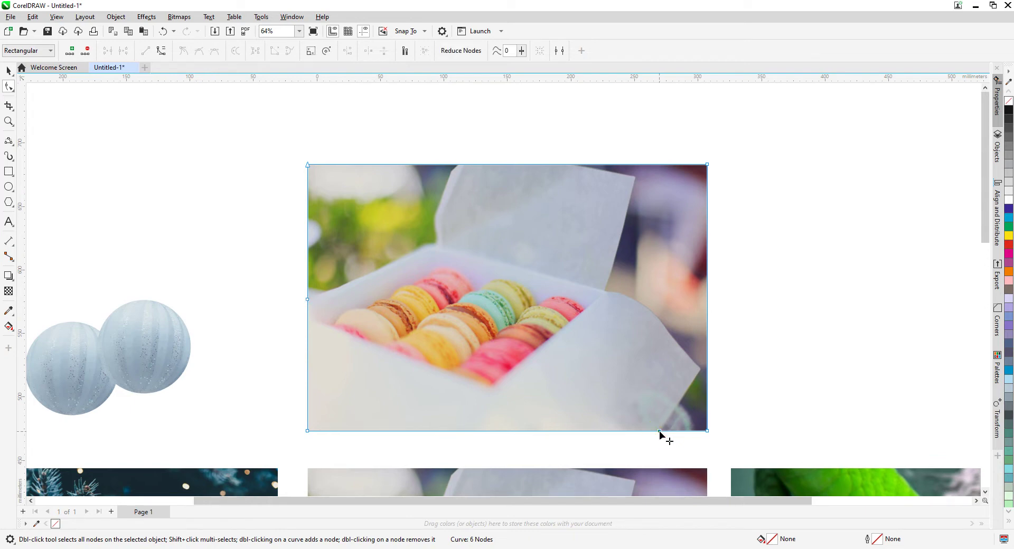
left_click_drag(707, 431, 707, 358)
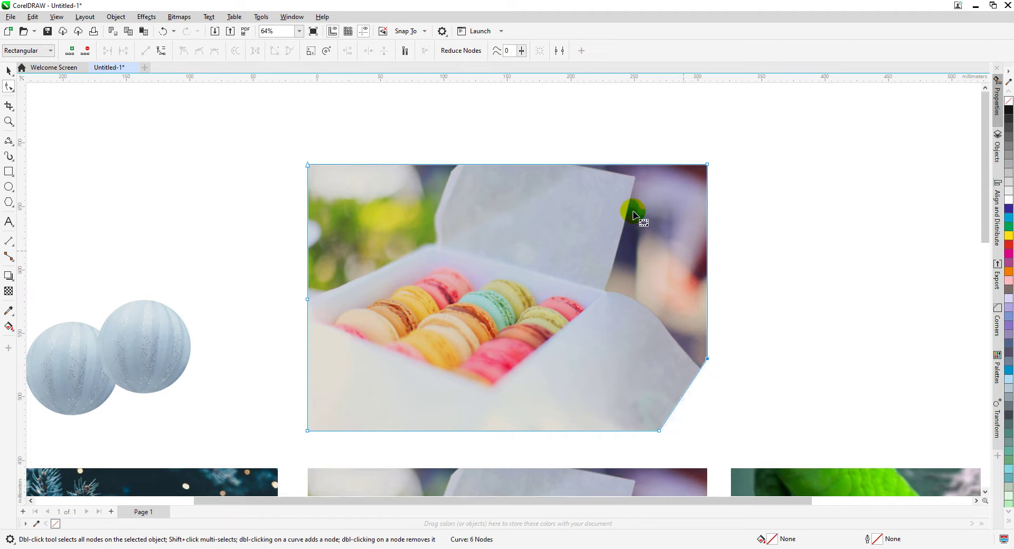
Add a node on the copy's upper edge above the lid and move the upper-right corner node to the lid's corner.
double_click(569, 164)
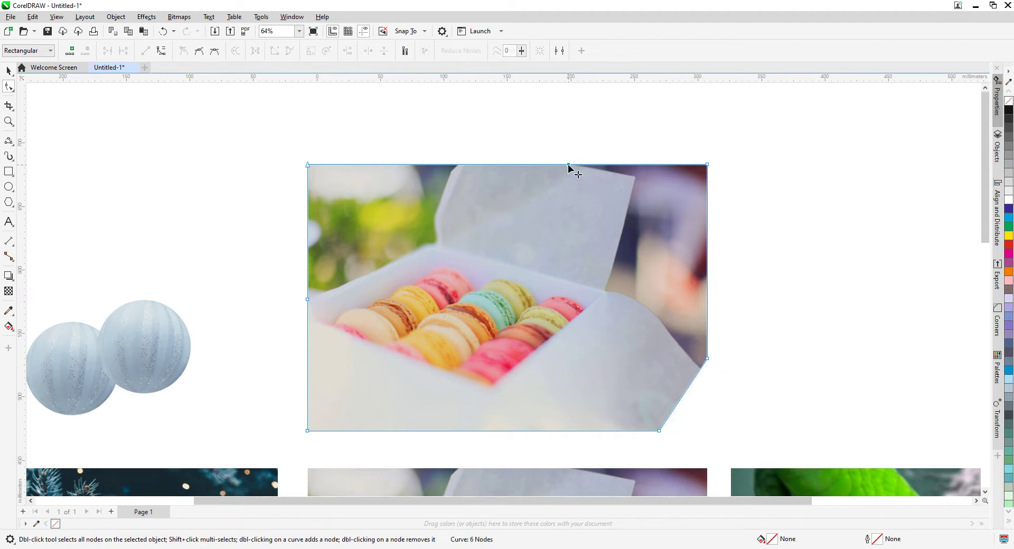
left_click_drag(708, 165, 635, 183)
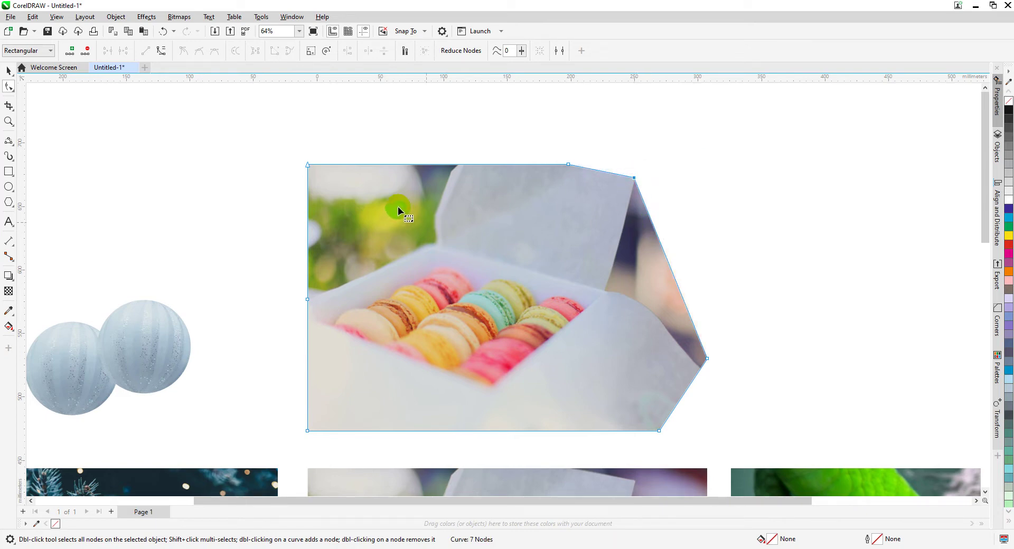
Align the right corner node with the flap tip, and move a new right-edge node to where lid and flap meet.
scroll(529, 264, "up", 1)
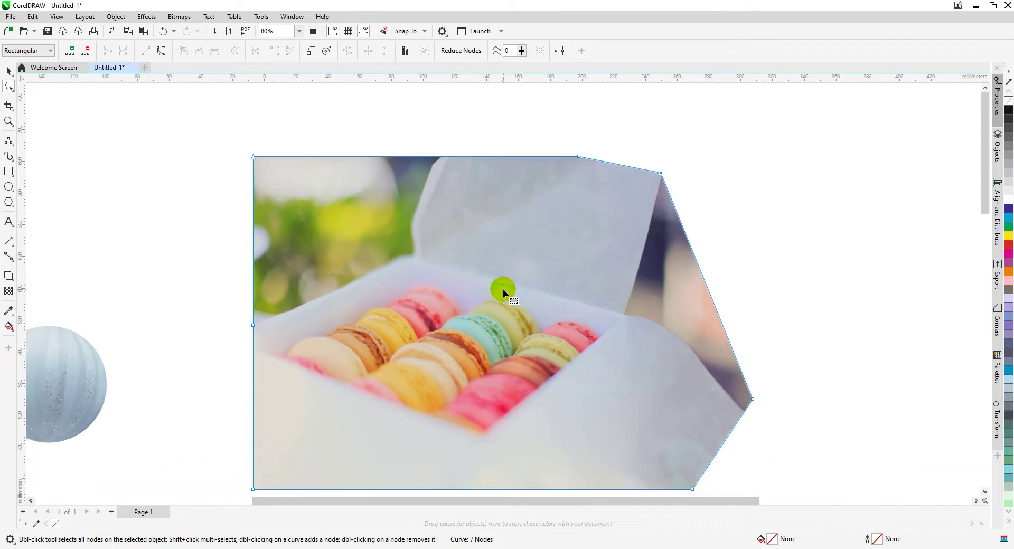
double_click(704, 280)
scroll(503, 291, "up", 5)
left_click_drag(569, 253, 529, 306)
scroll(503, 289, "down", 6)
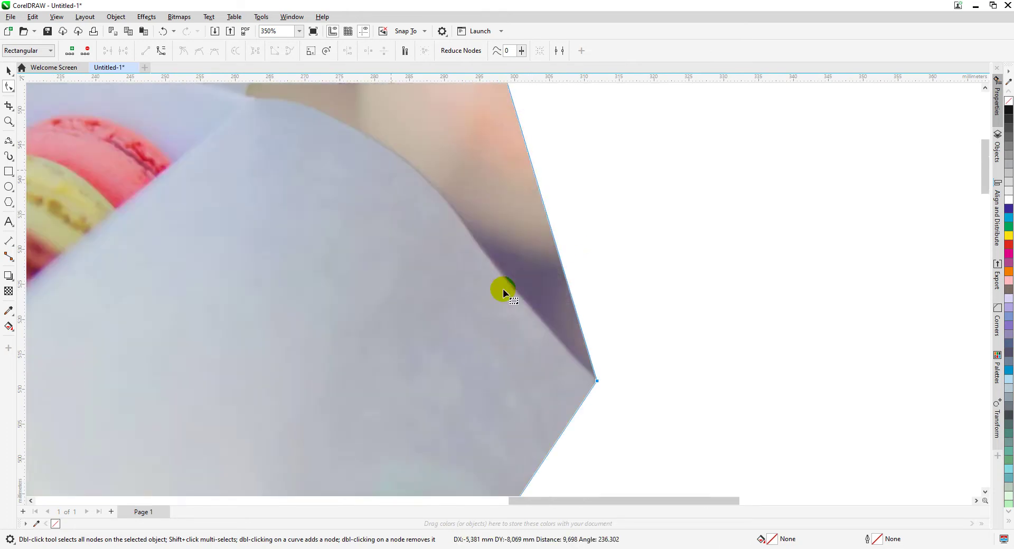
scroll(492, 267, "up", 3)
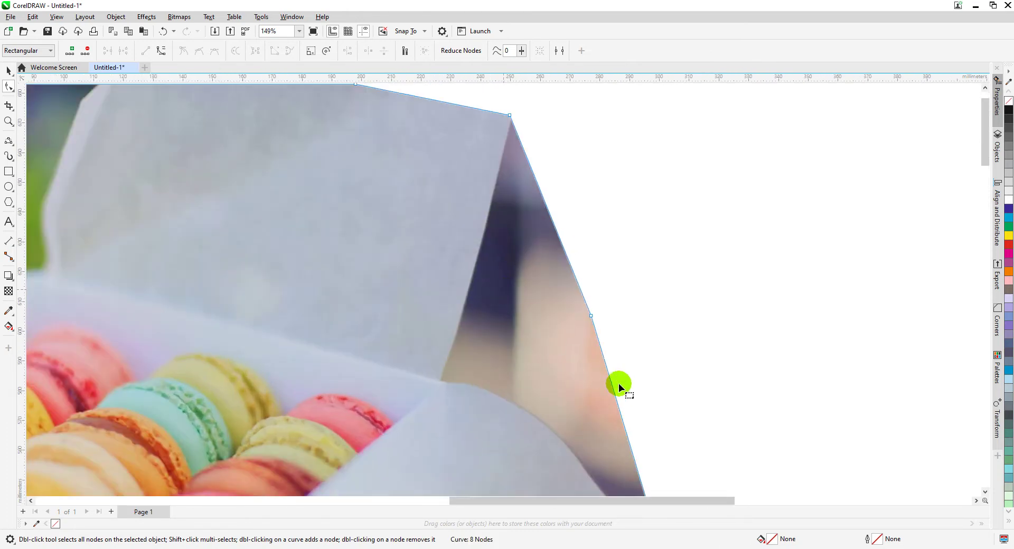
left_click_drag(591, 317, 438, 381)
Convert the lid's right edge segment to a curve and bend it slightly outward to follow the paper.
left_click(468, 271)
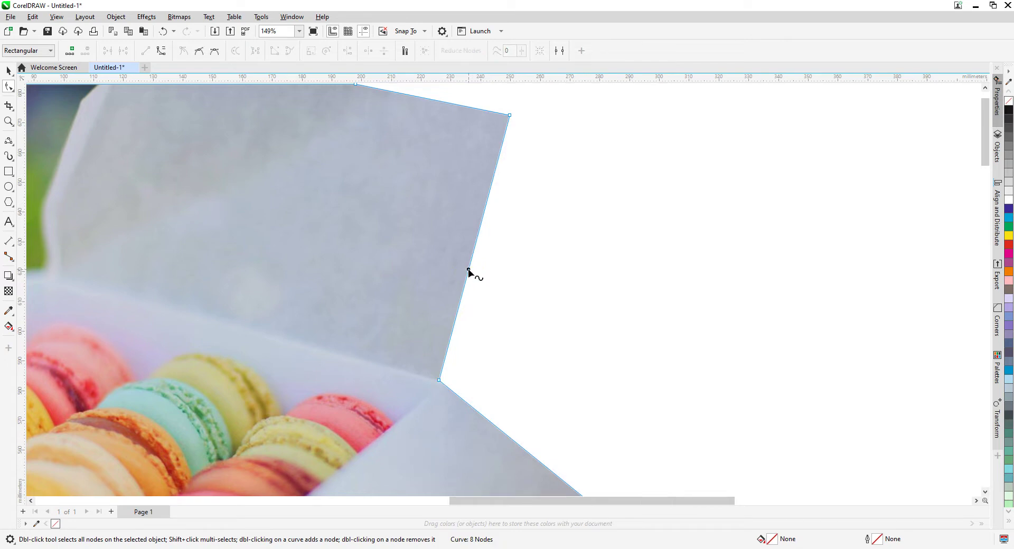
left_click(161, 51)
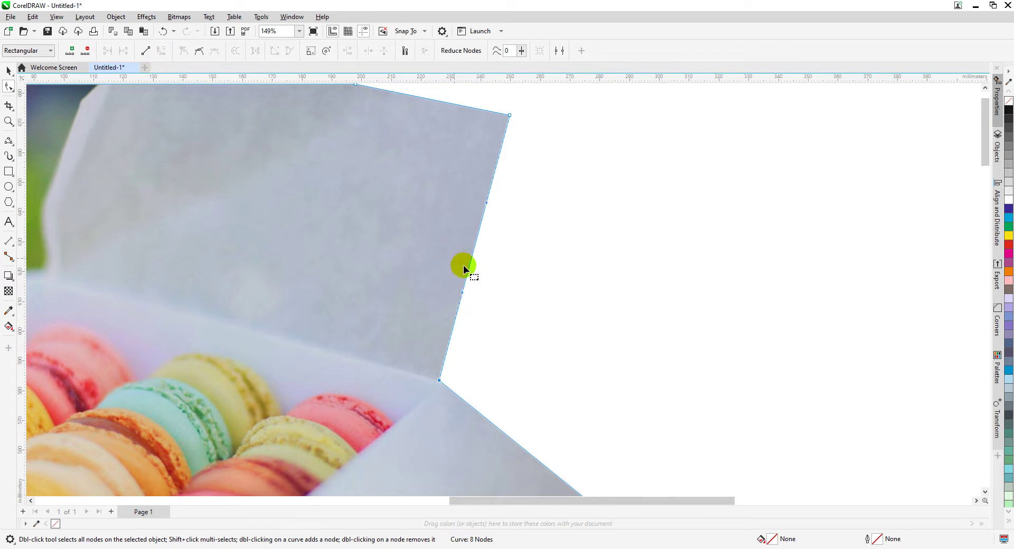
mouse_move(468, 268)
left_mouse_down()
mouse_move(503, 278)
mouse_move(472, 267)
left_mouse_up()
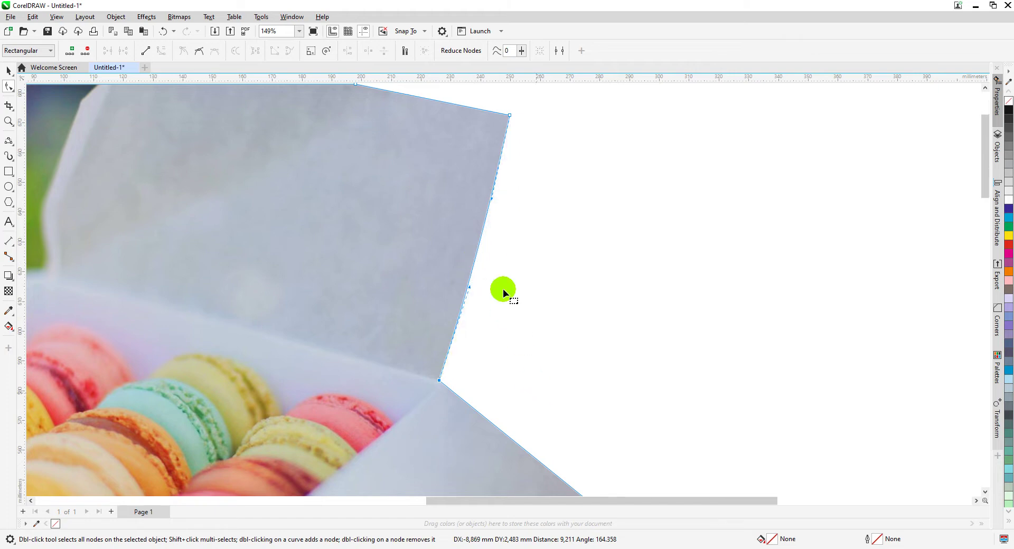
Convert the right flap's upper edge to a curve and shape it along the flap's rounded outline.
scroll(503, 289, "down", 3)
scroll(486, 331, "up", 4)
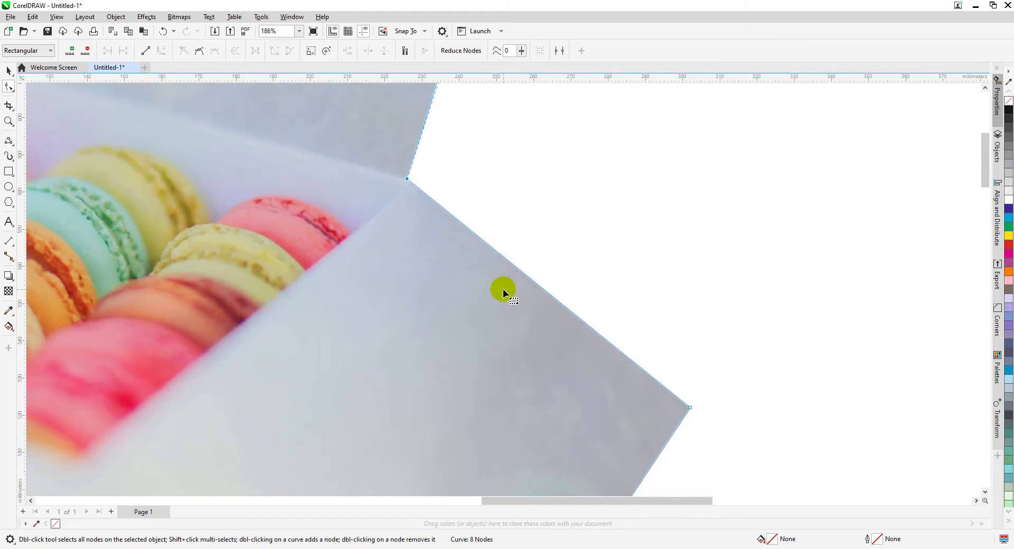
left_click(503, 258)
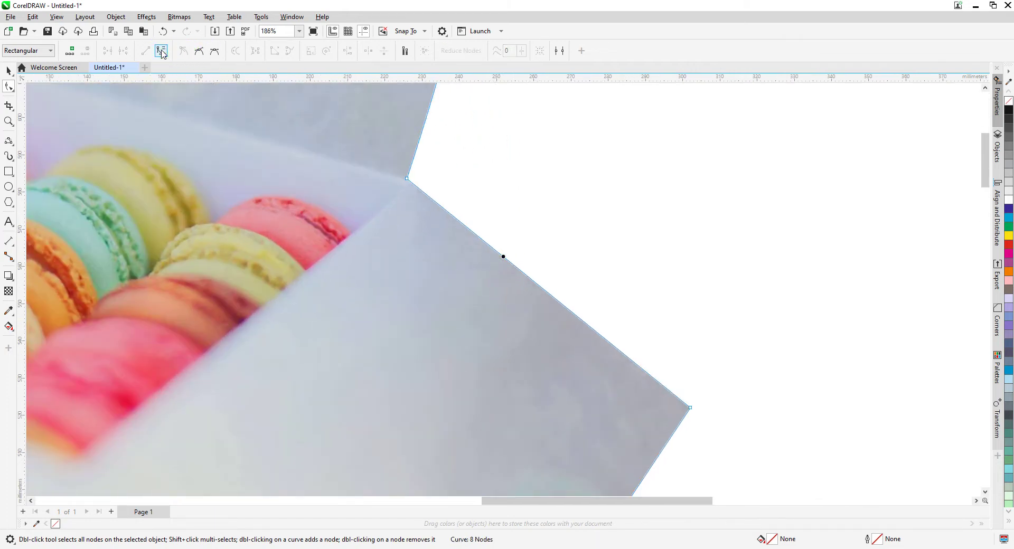
left_click_drag(503, 256, 562, 192)
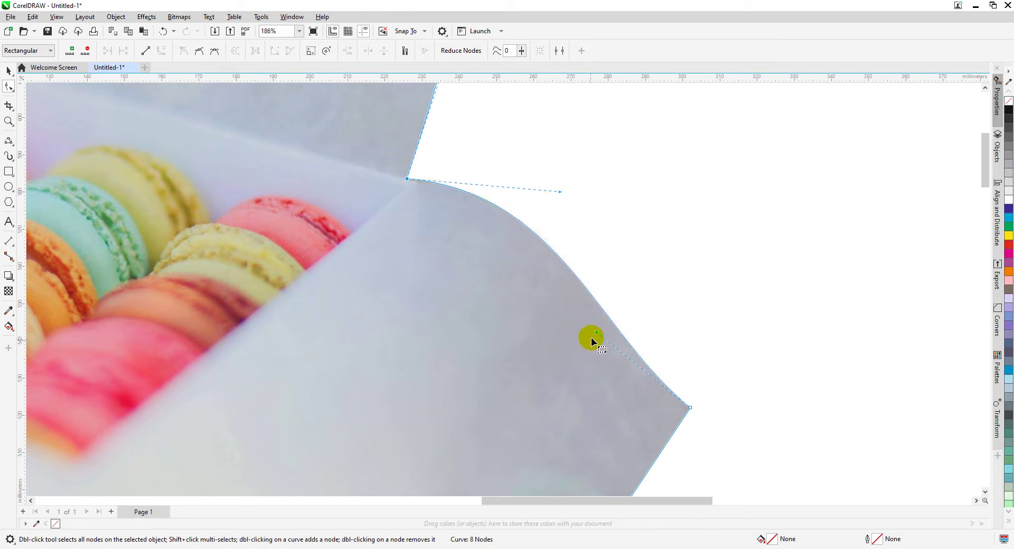
mouse_move(596, 333)
left_mouse_down()
mouse_move(643, 317)
mouse_move(592, 333)
left_mouse_up()
Fine-tune the node where the lid meets the right flap in 0.1 mm nudges and deselect the photo.
left_click(421, 197)
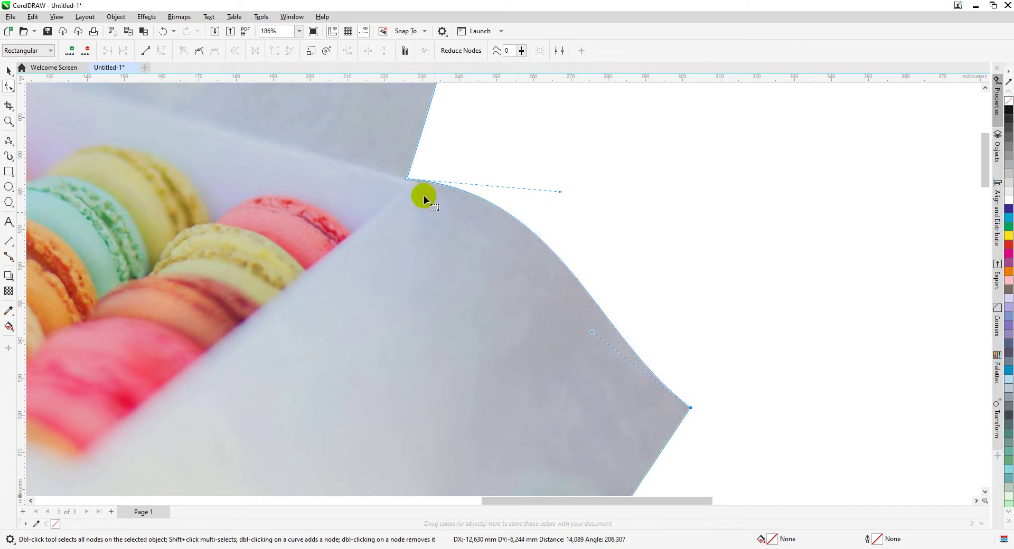
key("Down")
key("Left")
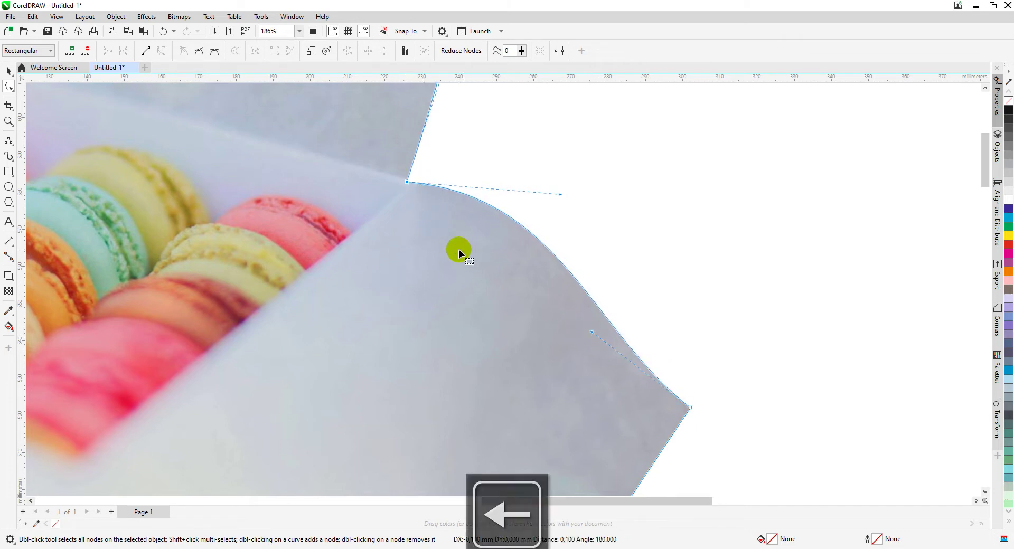
key("Up")
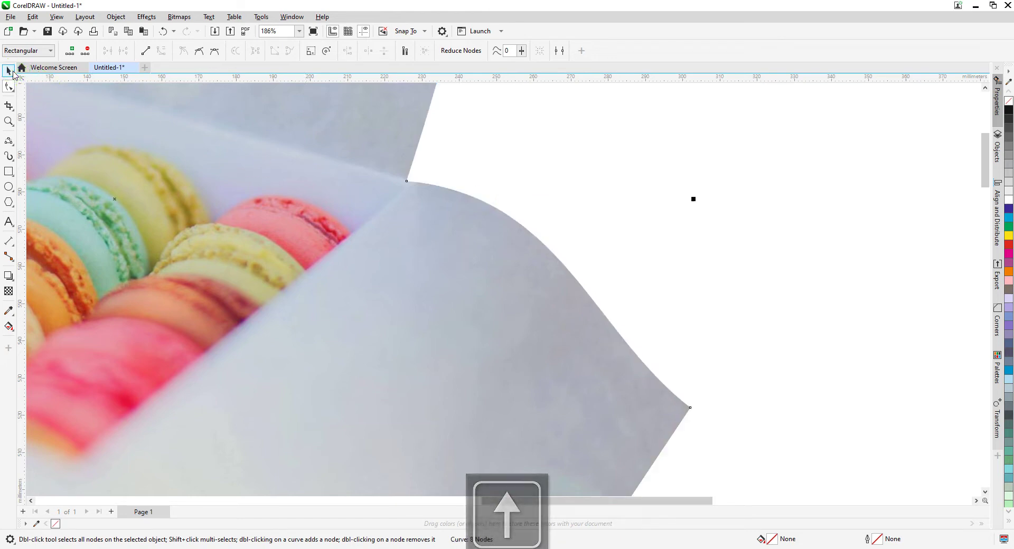
left_click(8, 70)
left_click(509, 150)
scroll(315, 109, "down", 5)
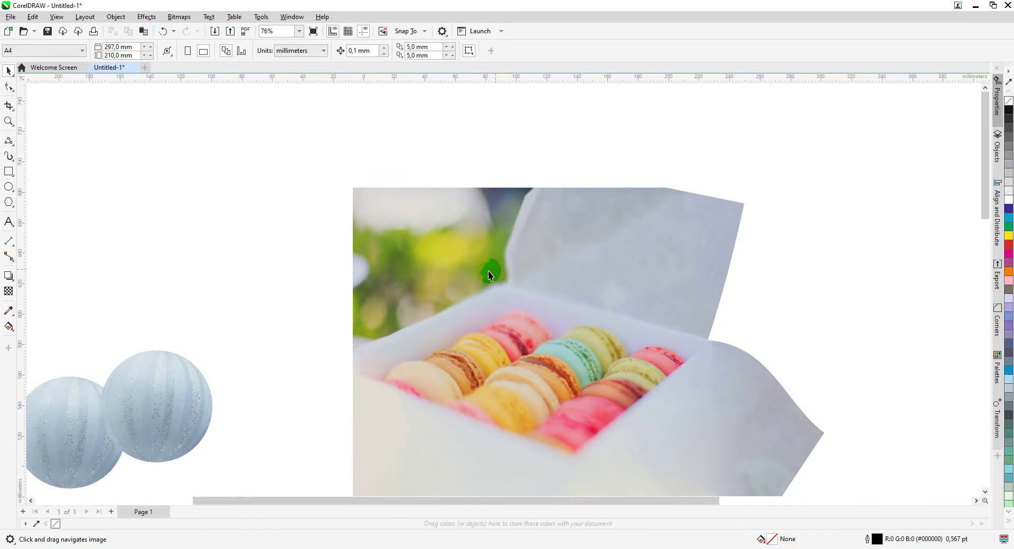
Add a node at the lid's upper-left end and move the photo's upper-left corner node to the lid's left corner.
scroll(502, 288, "up", 3)
left_click(289, 271)
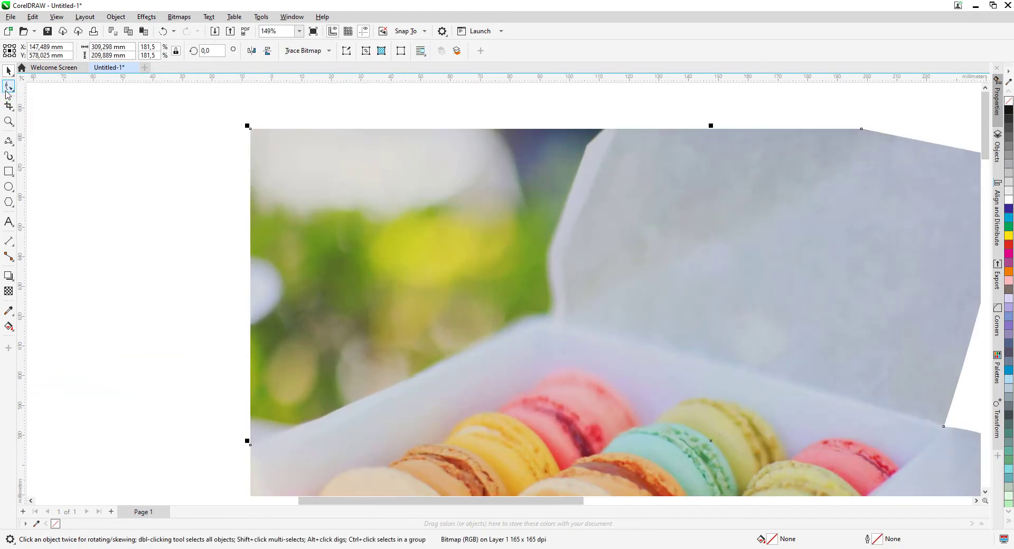
left_click(8, 87)
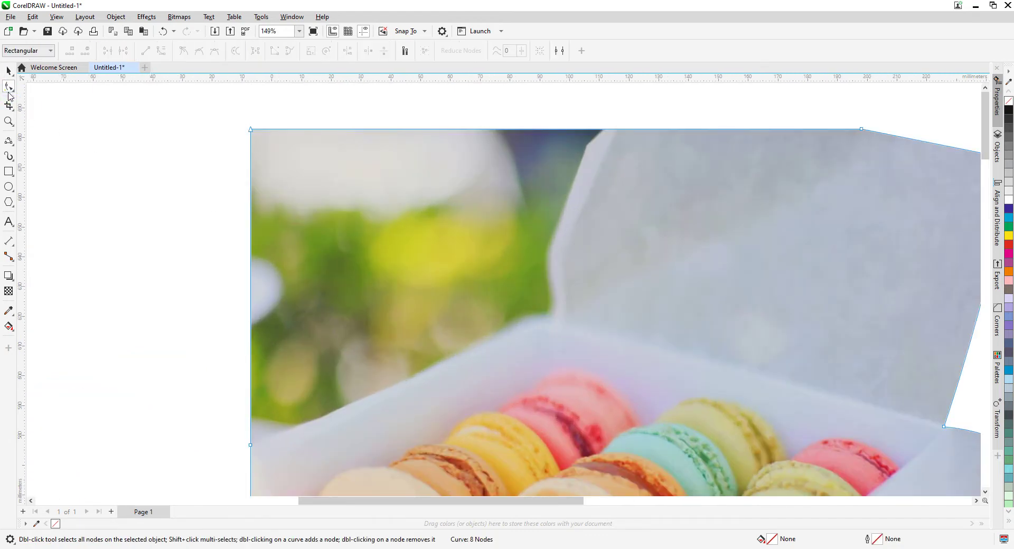
double_click(606, 130)
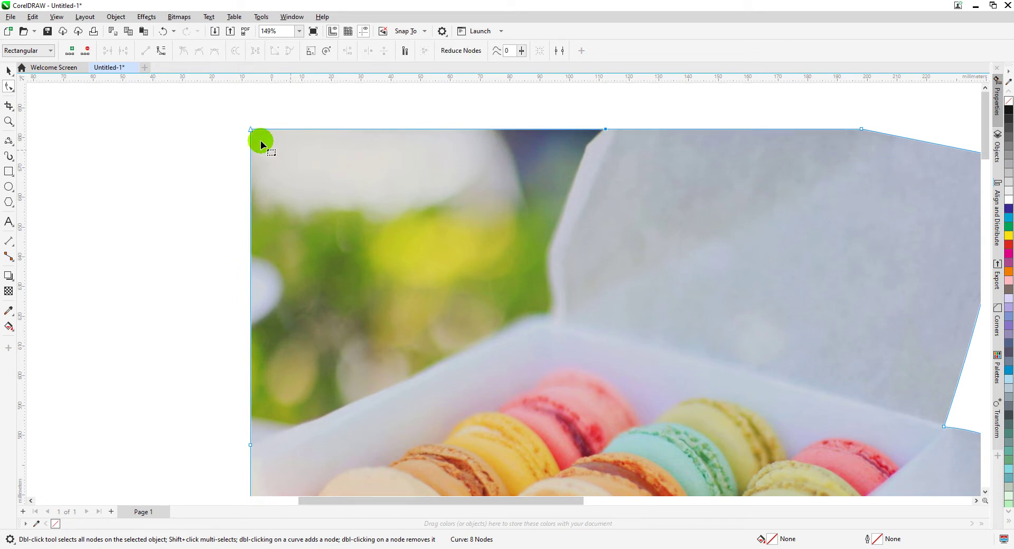
left_click_drag(252, 131, 587, 144)
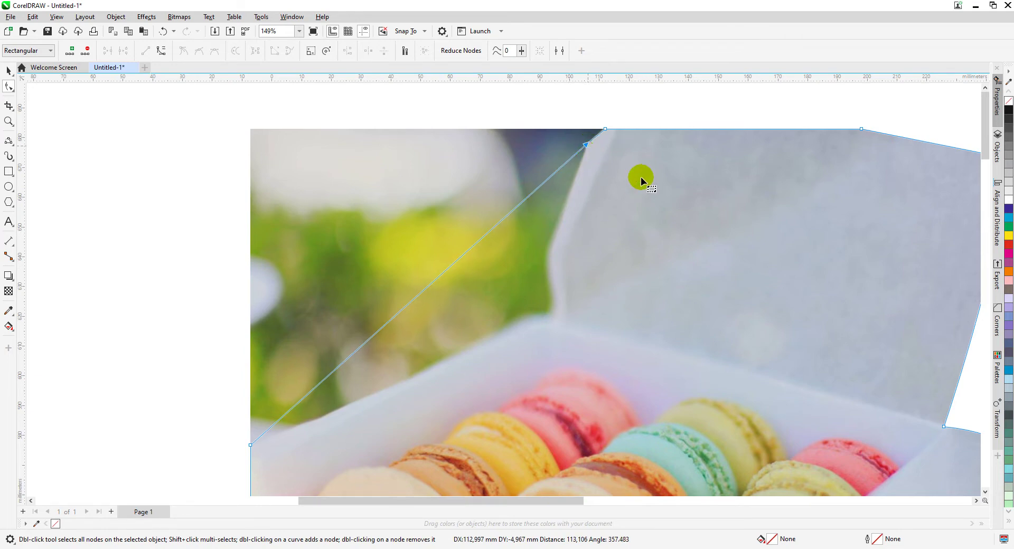
key("Down")
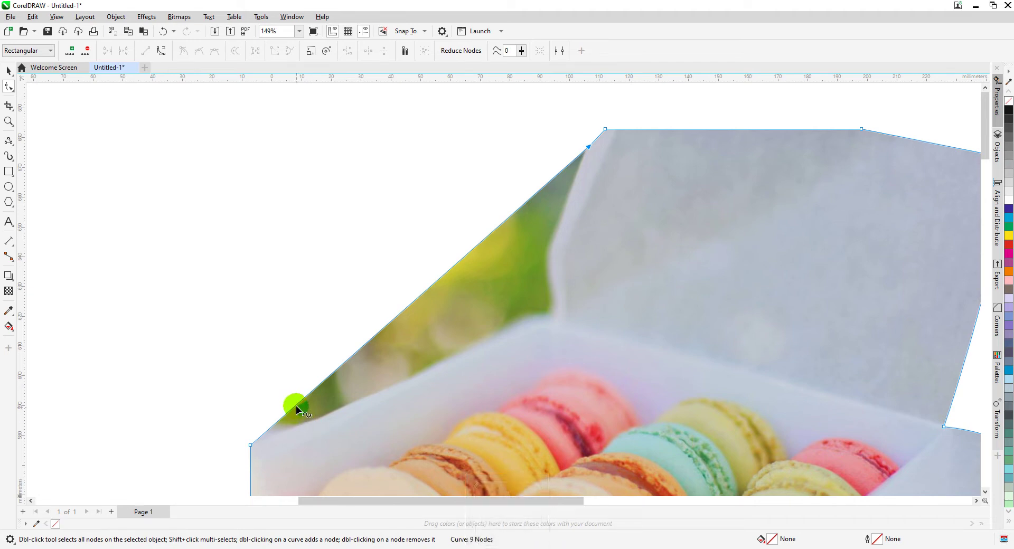
Add a node on the diagonal left edge and move it to the box's back corner beside the lid.
key("Escape")
left_click_drag(298, 403, 536, 320)
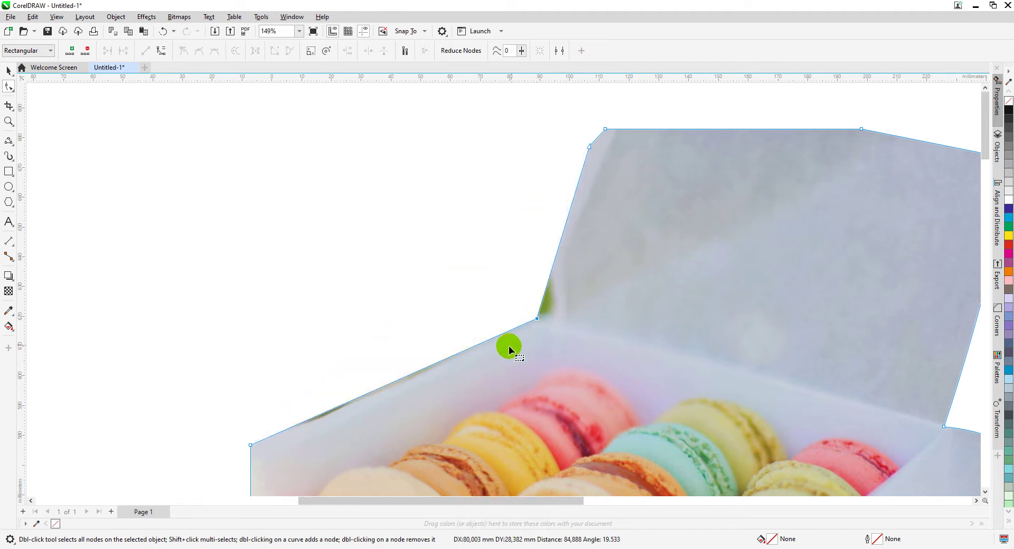
Convert the box's slanted back-left edge to a curve and shape it along the cardboard rim.
left_click(421, 370)
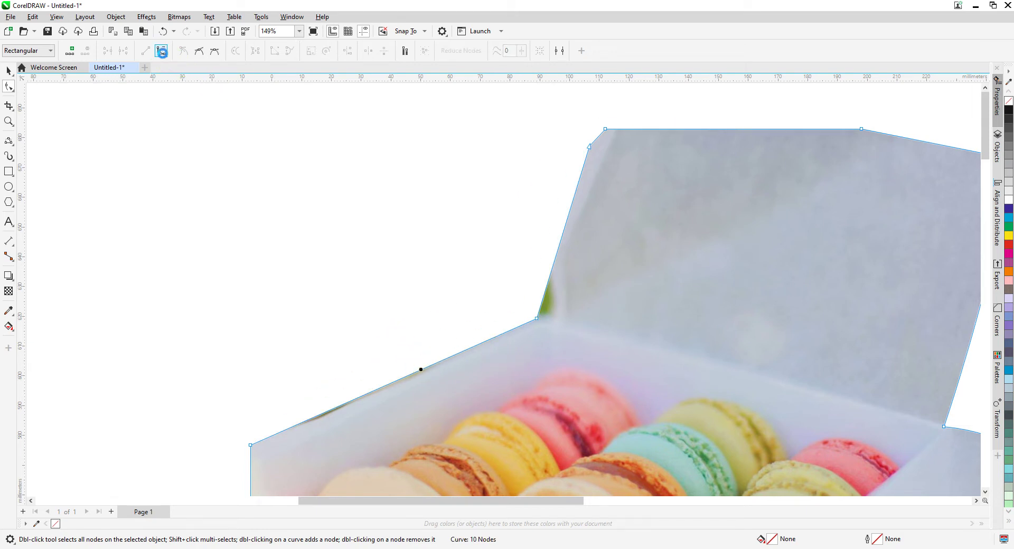
left_click(162, 51)
left_click(395, 387)
left_click_drag(394, 384, 537, 286)
Add two nodes on the lid's lower-left edge and move the lower one to the lid's hinge, excluding the green background.
scroll(503, 290, "up", 2)
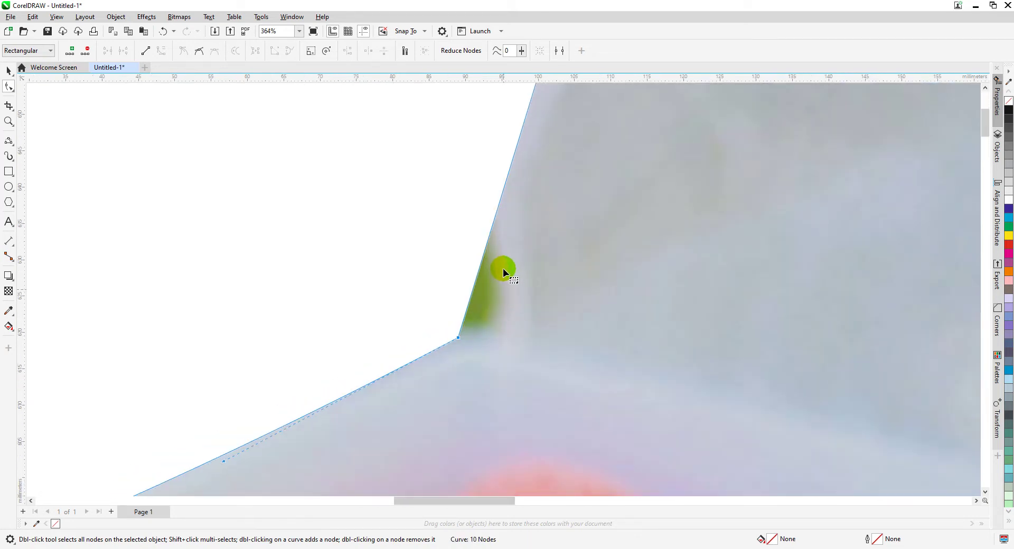
double_click(494, 216)
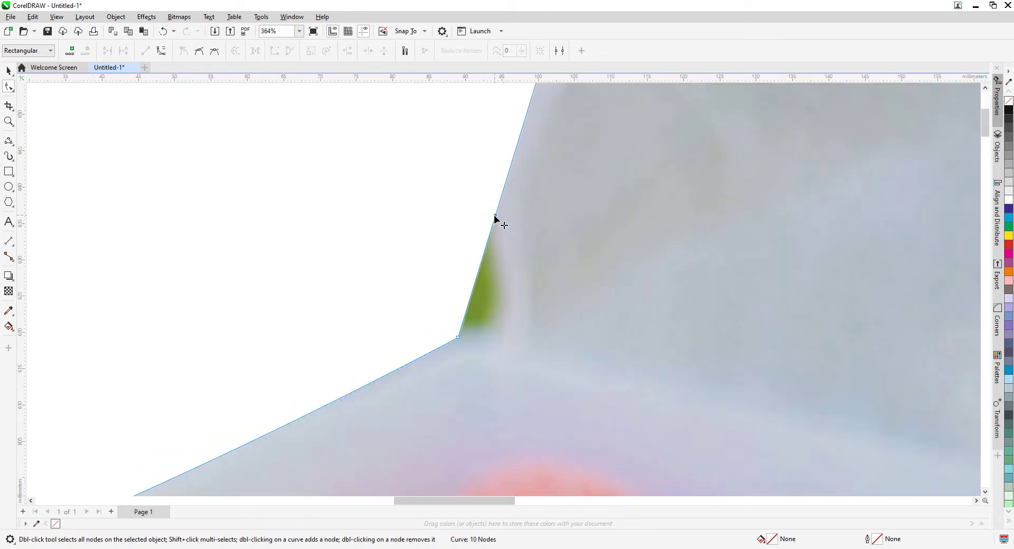
left_click(479, 271)
left_click_drag(478, 272, 505, 337)
Nudge the two new lid nodes right and up in 0.1 mm increments and deselect the photo.
left_click_drag(475, 204, 555, 362)
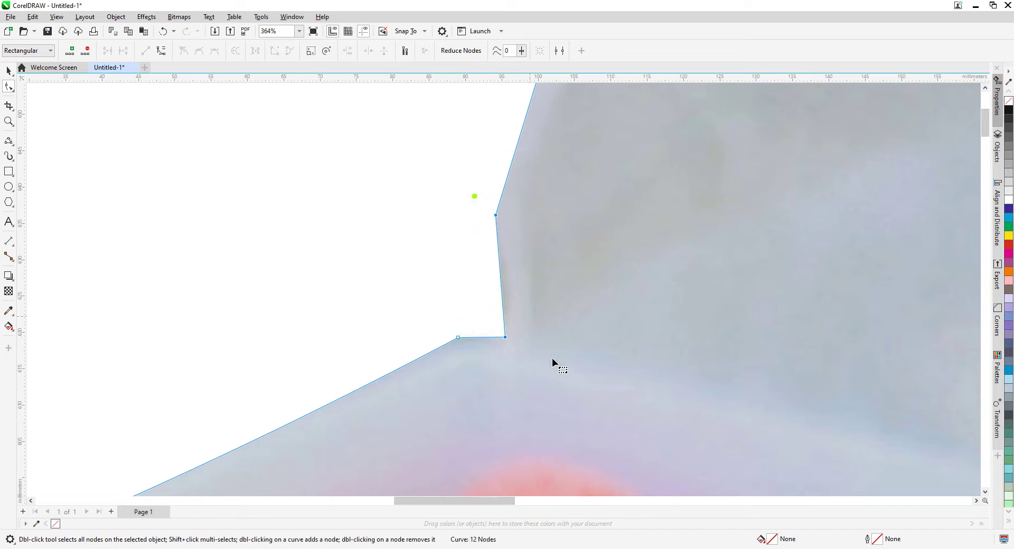
key("Right")
key("Right")
key("Up")
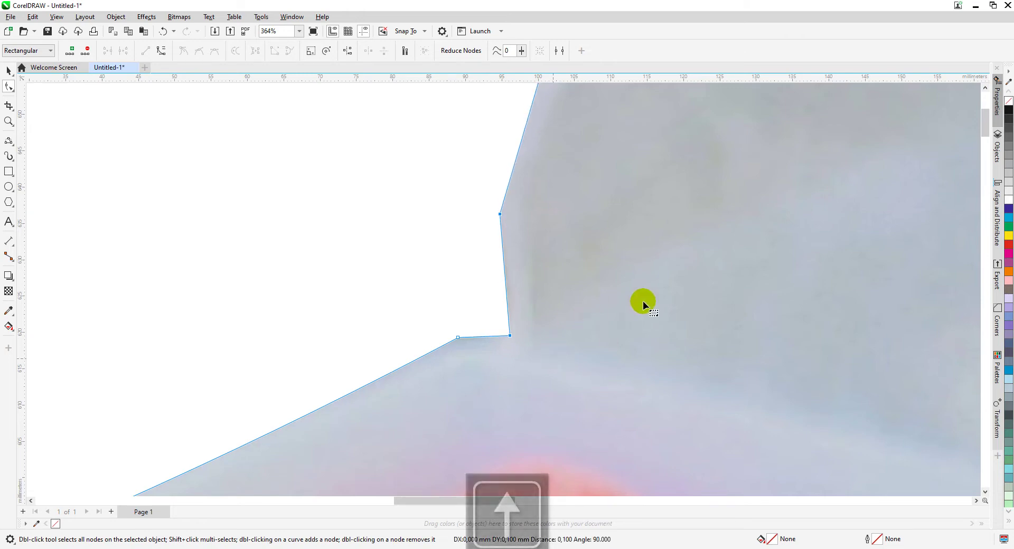
scroll(503, 290, "down", 1)
scroll(503, 289, "down", 3)
left_click(9, 70)
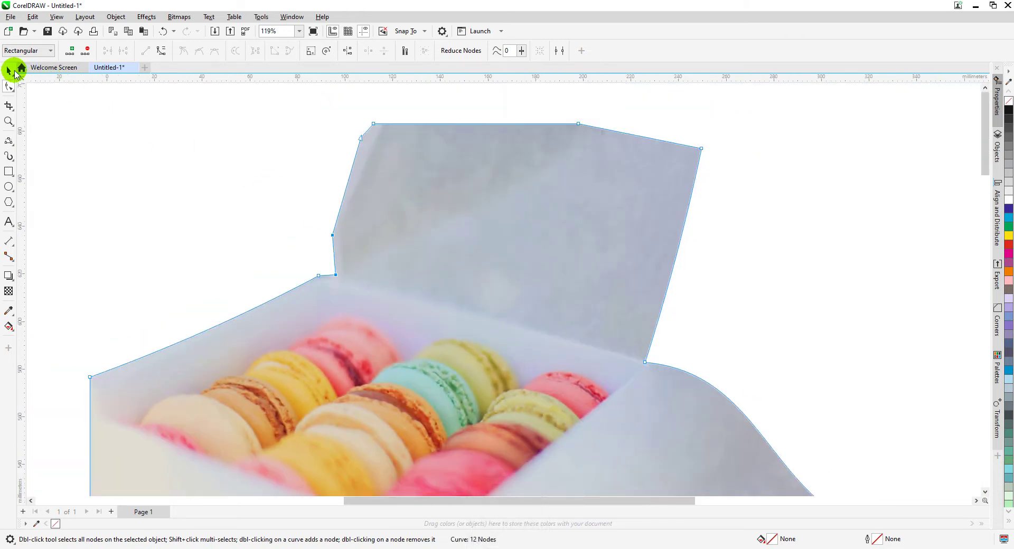
left_click(159, 146)
Duplicate the green snake photo directly above the original and deselect it.
scroll(484, 334, "down", 3)
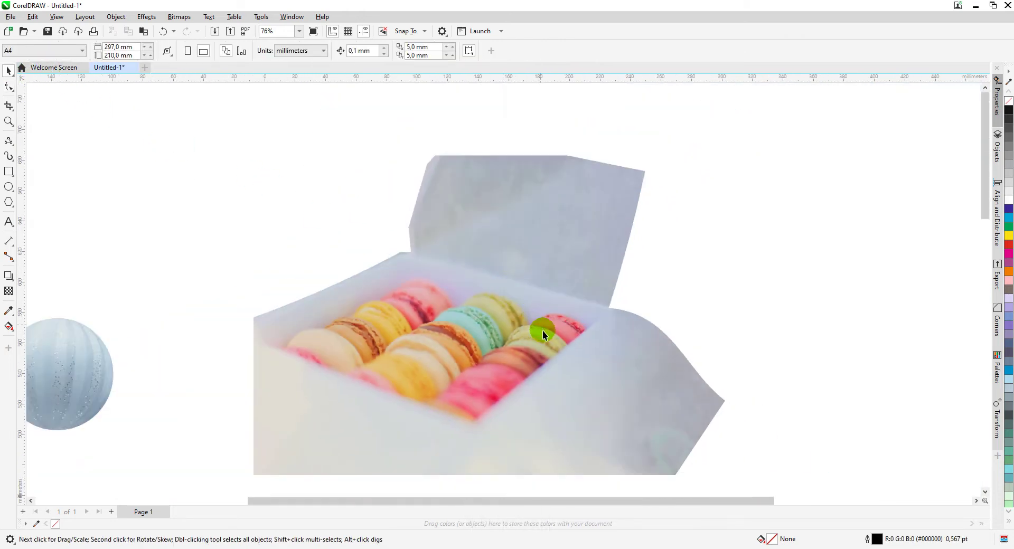
scroll(503, 290, "down", 2)
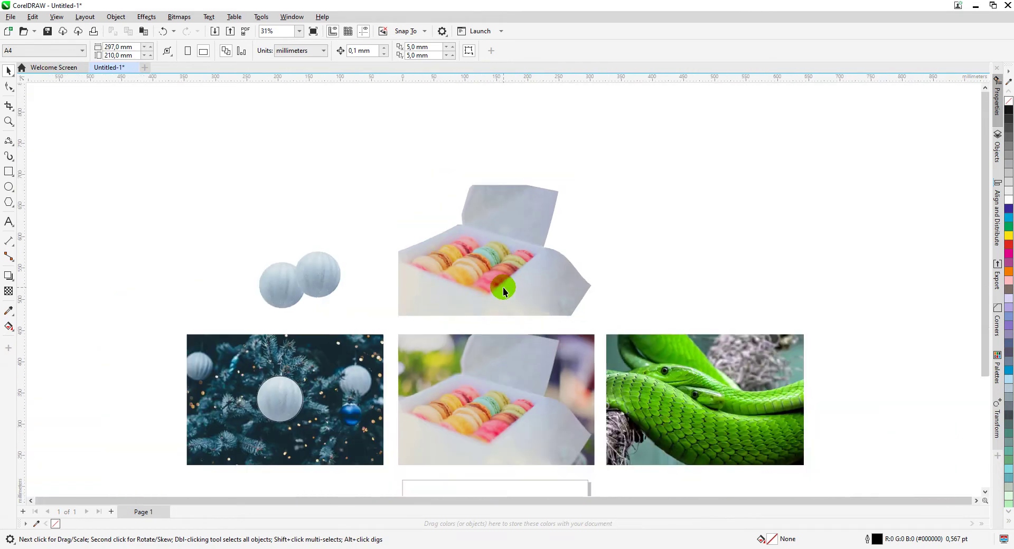
left_click(694, 402)
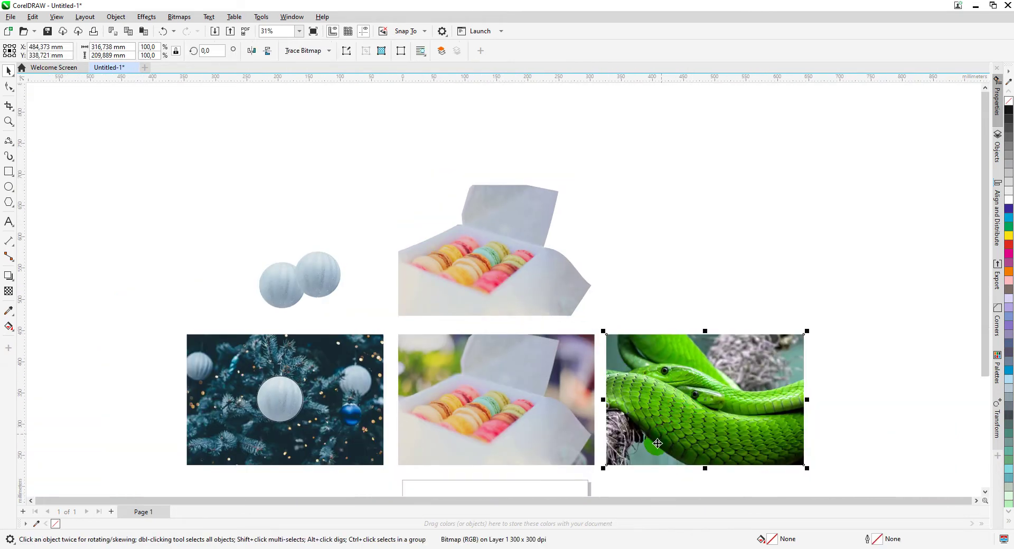
left_click_drag(629, 464, 577, 318)
left_click(640, 160)
Add nodes where the snake's body meets the copy's left and lower edges, and delete the lower-left corner node.
scroll(497, 294, "up", 1)
scroll(498, 295, "up", 3)
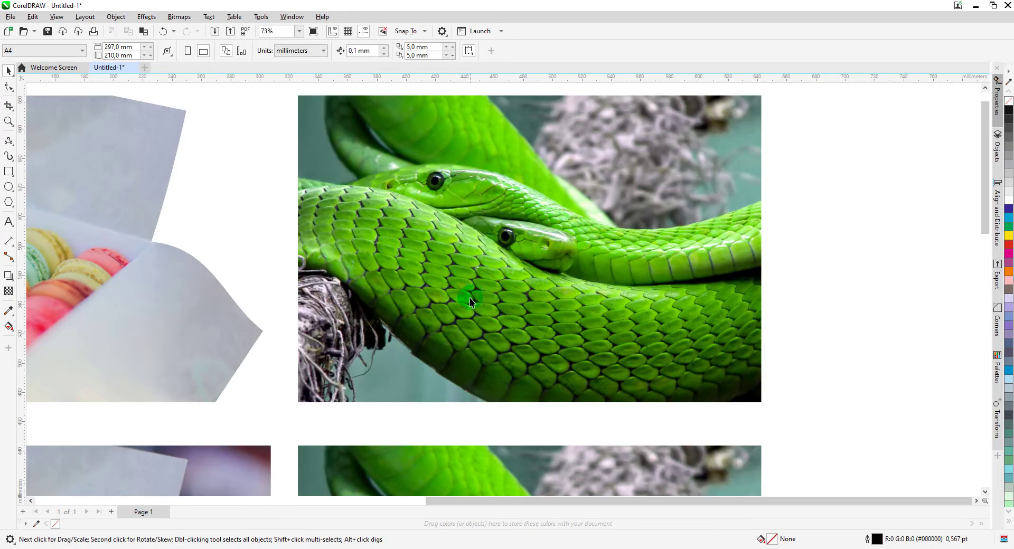
scroll(503, 290, "up", 2)
left_click(484, 317)
left_click(9, 87)
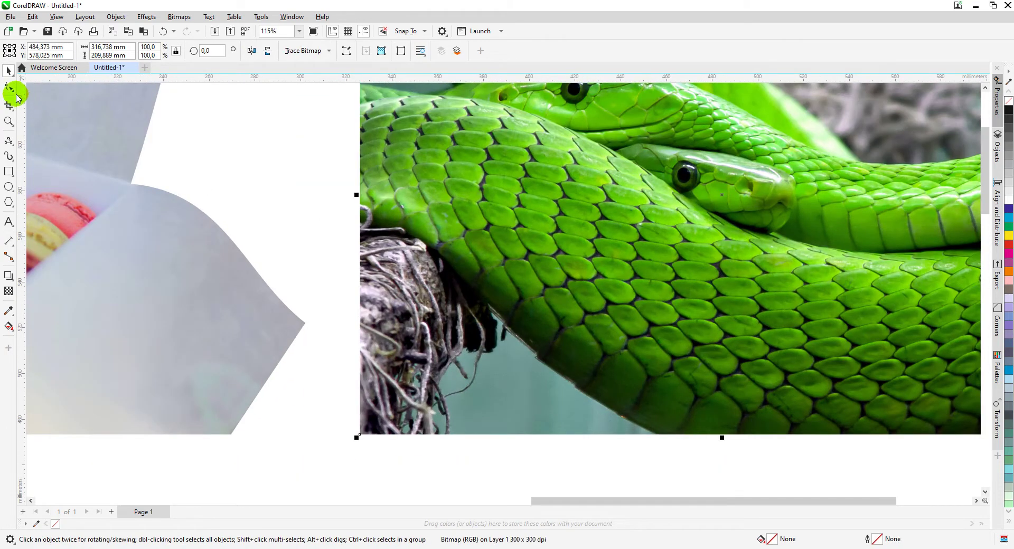
left_click(360, 215)
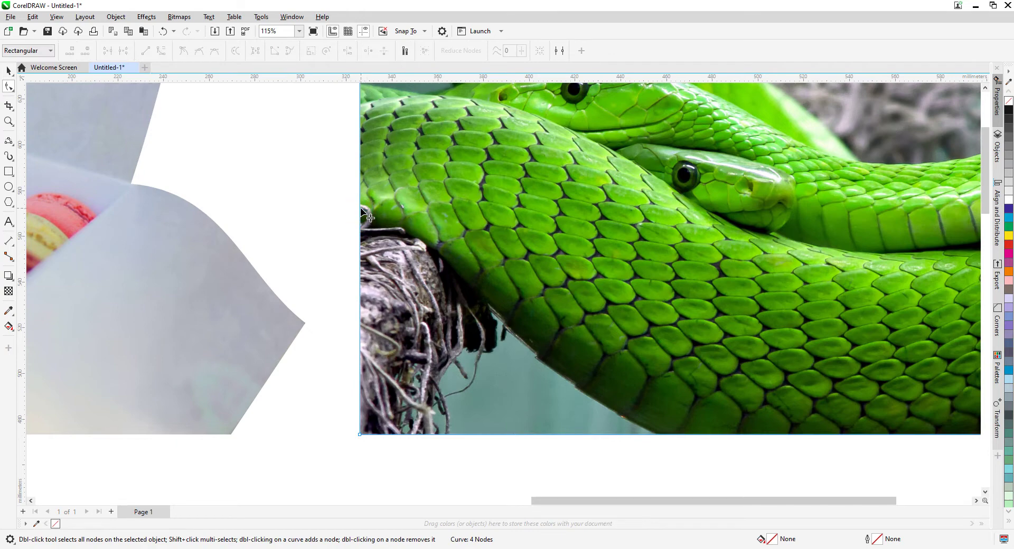
double_click(361, 208)
left_click(663, 443)
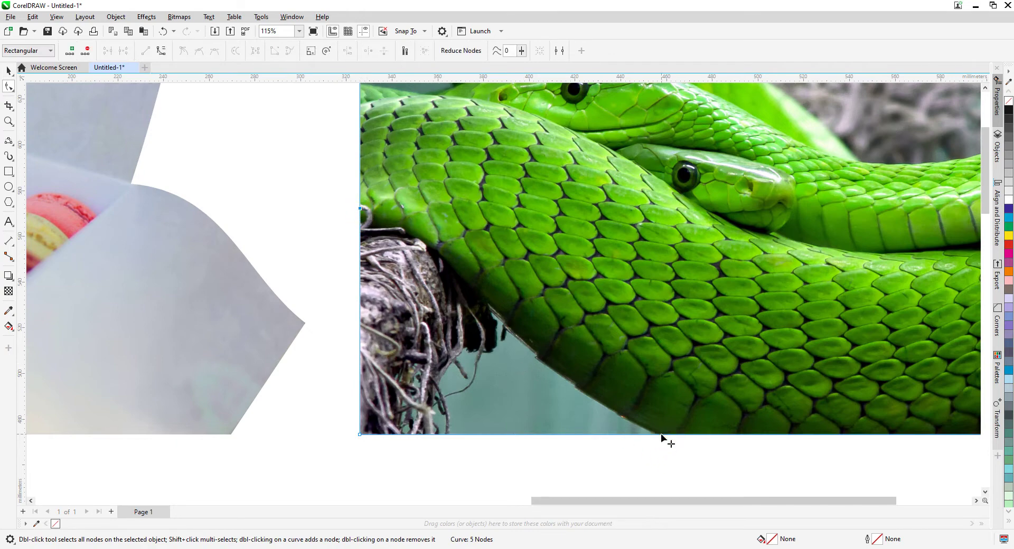
left_click_drag(516, 453, 328, 401)
key("Delete")
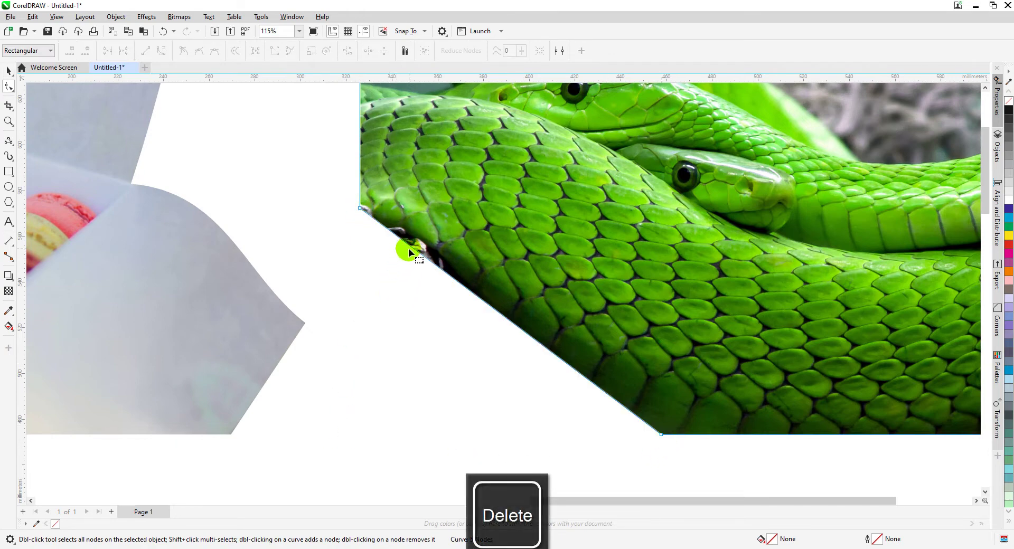
Convert the diagonal lower-left edge to a curve and adjust both handles to follow the snake's lower body.
left_click(161, 51)
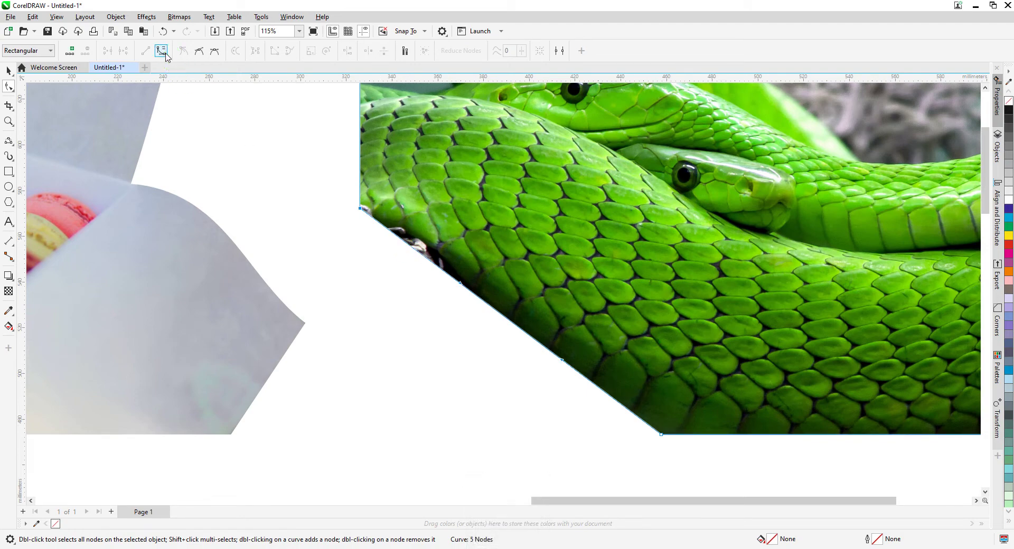
left_click(450, 300)
left_click_drag(461, 283, 490, 244)
left_click_drag(560, 361, 538, 424)
Nudge the lower-edge node to the right and fine-tune the curve's upper handle against the scales.
left_click_drag(623, 453, 710, 435)
key("Right")
key("shift+Right")
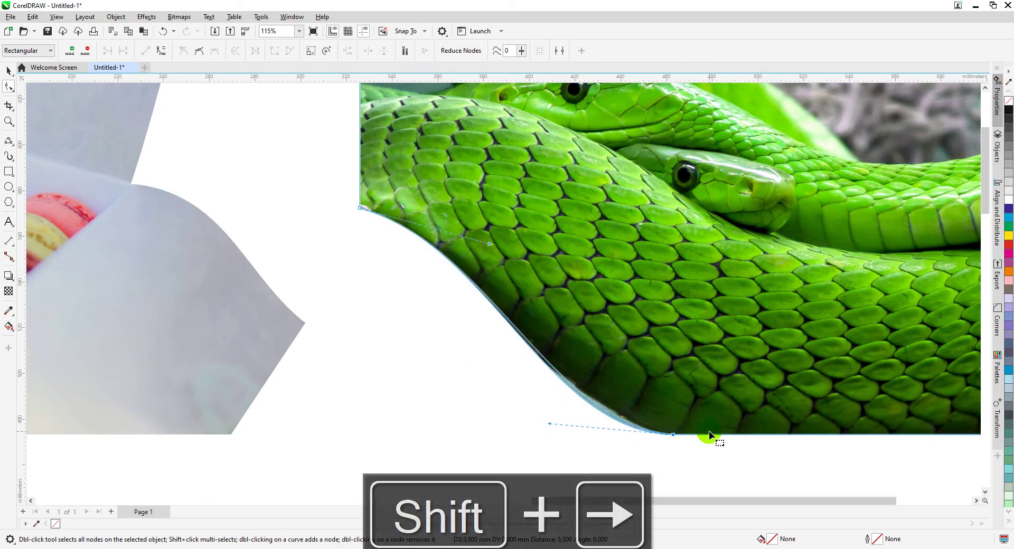
key("shift+Right")
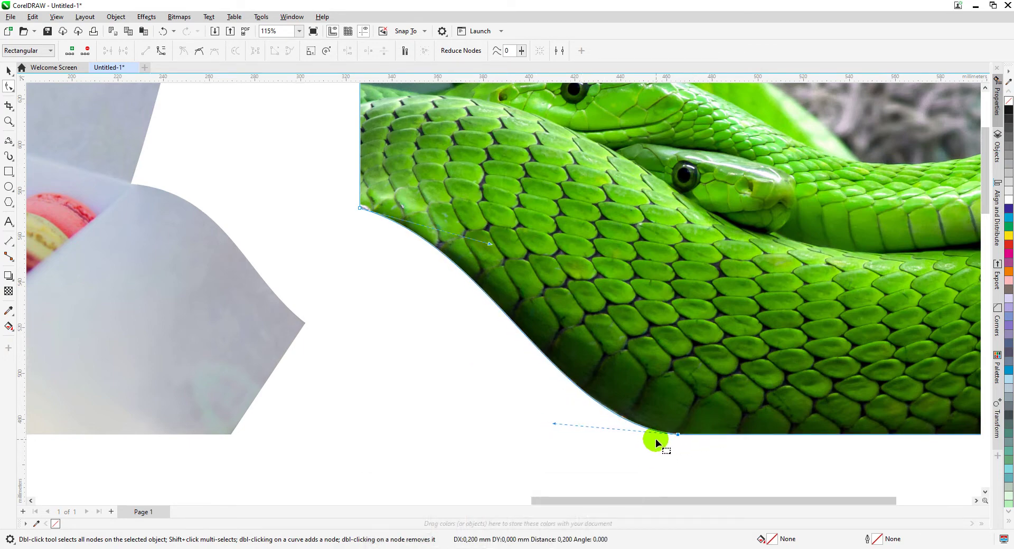
key("Right")
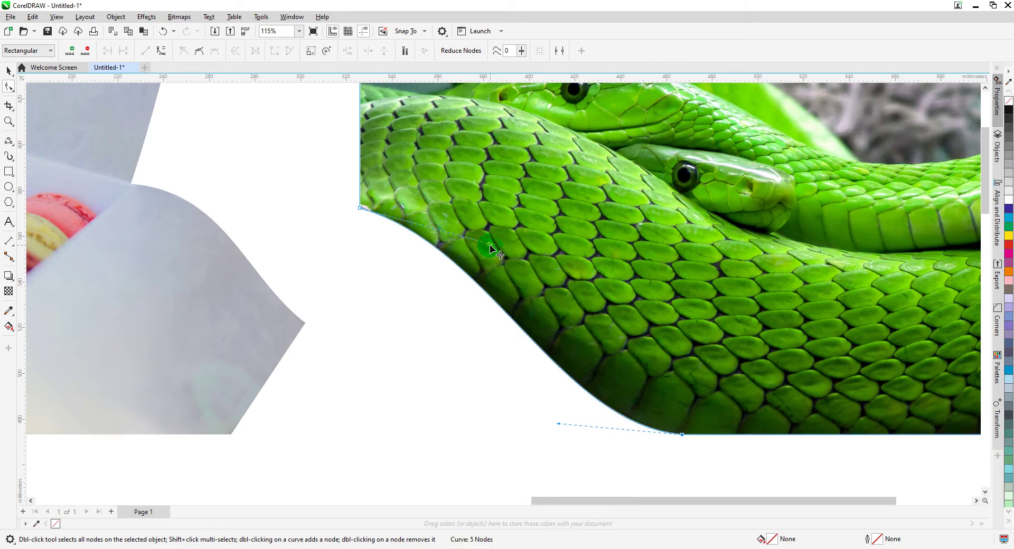
mouse_move(490, 245)
left_mouse_down()
mouse_move(471, 248)
mouse_move(478, 238)
left_mouse_up()
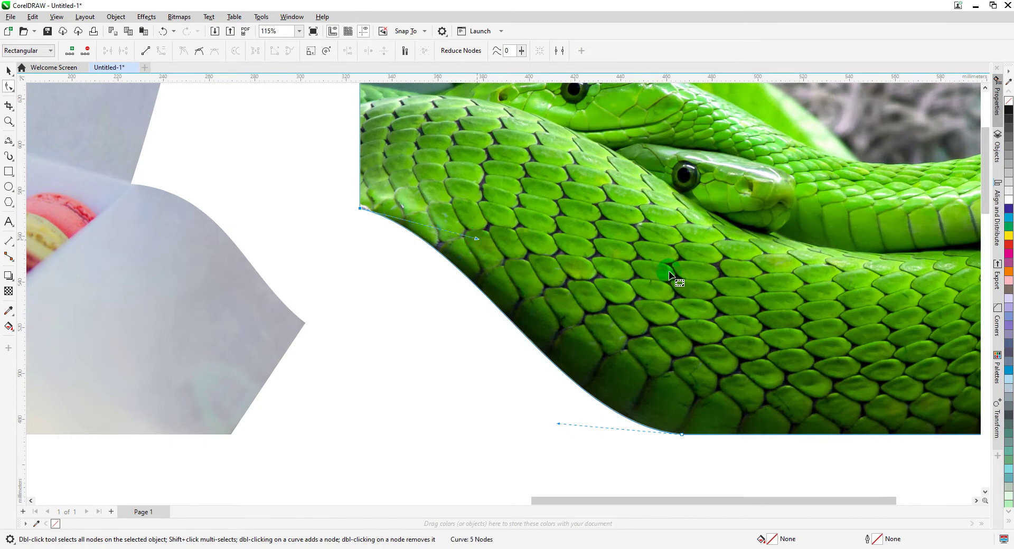
Add nodes where the snake crosses the photo's upper and right edges and move the upper-right corner node inward to where the coils meet.
scroll(508, 272, "down", 4)
scroll(504, 291, "up", 3)
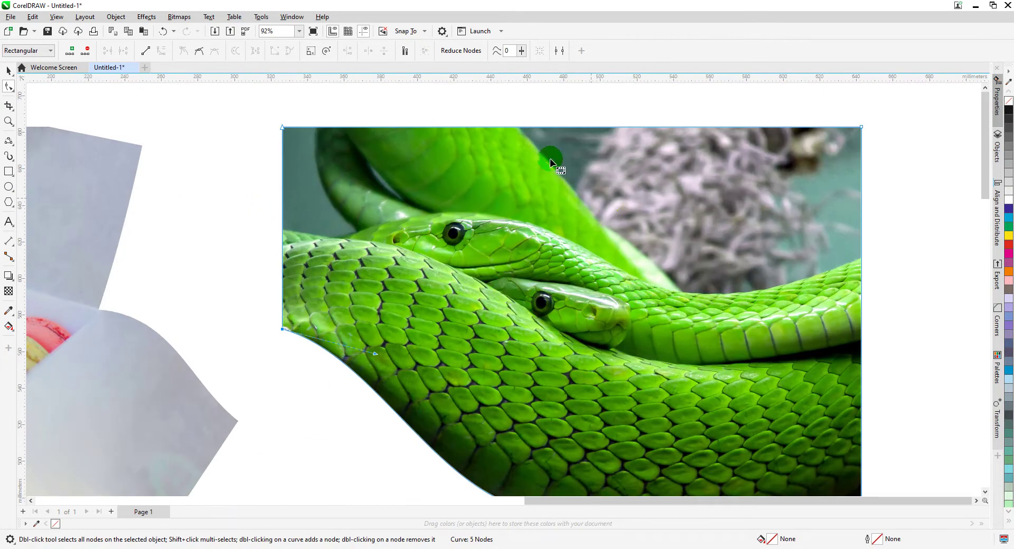
double_click(518, 127)
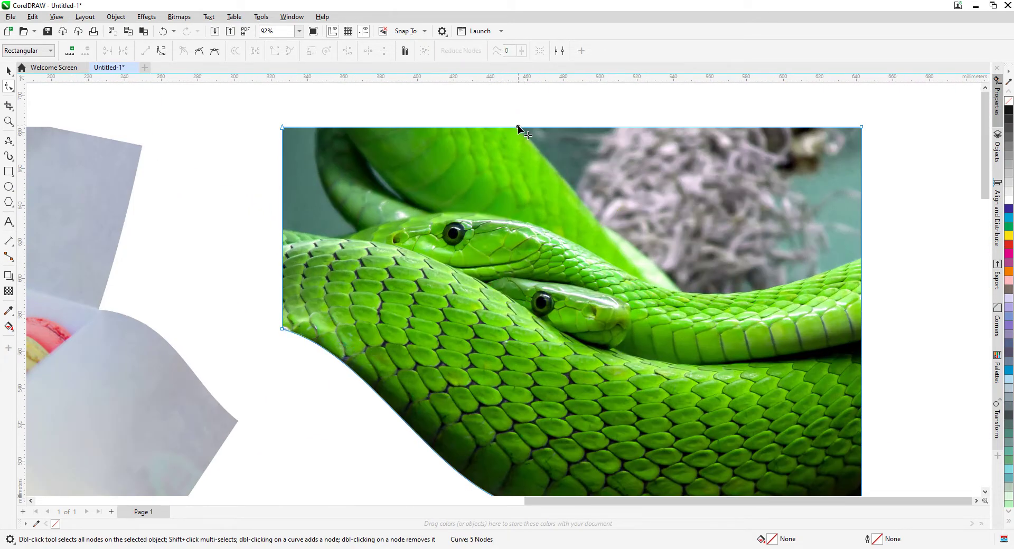
double_click(861, 259)
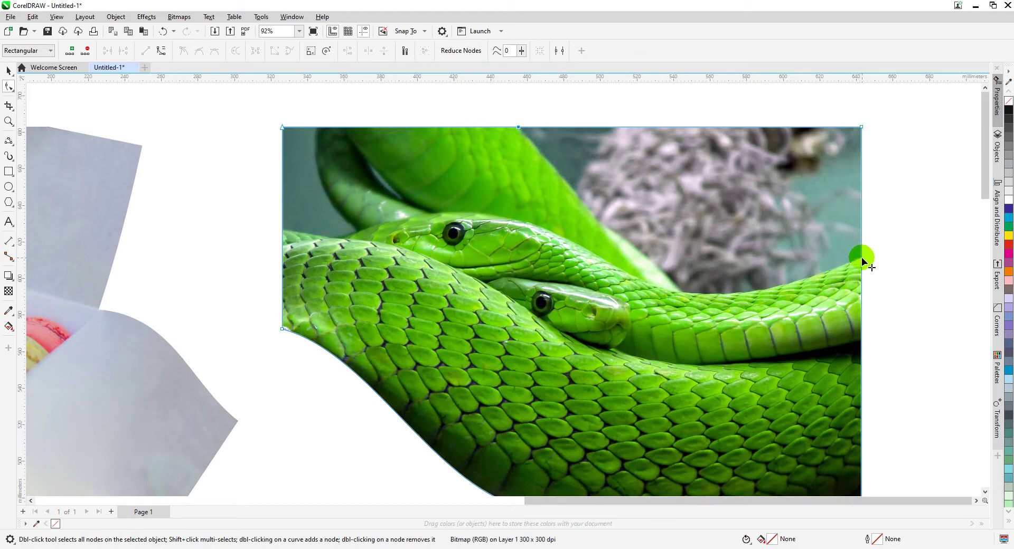
left_click_drag(862, 259, 857, 207)
left_click_drag(864, 138, 497, 340)
Convert the edges on both sides of the coils' meeting point to curves and bend them along the snake's outline.
scroll(686, 272, "up", 3)
left_click(452, 301)
left_click(163, 52)
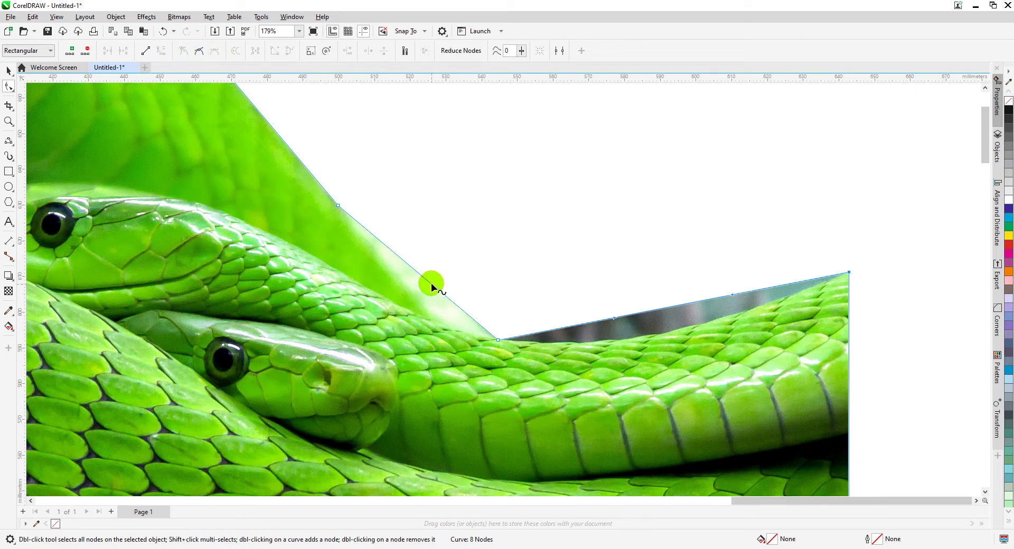
mouse_move(431, 284)
left_mouse_down()
mouse_move(449, 263)
mouse_move(430, 274)
mouse_move(439, 284)
left_mouse_up()
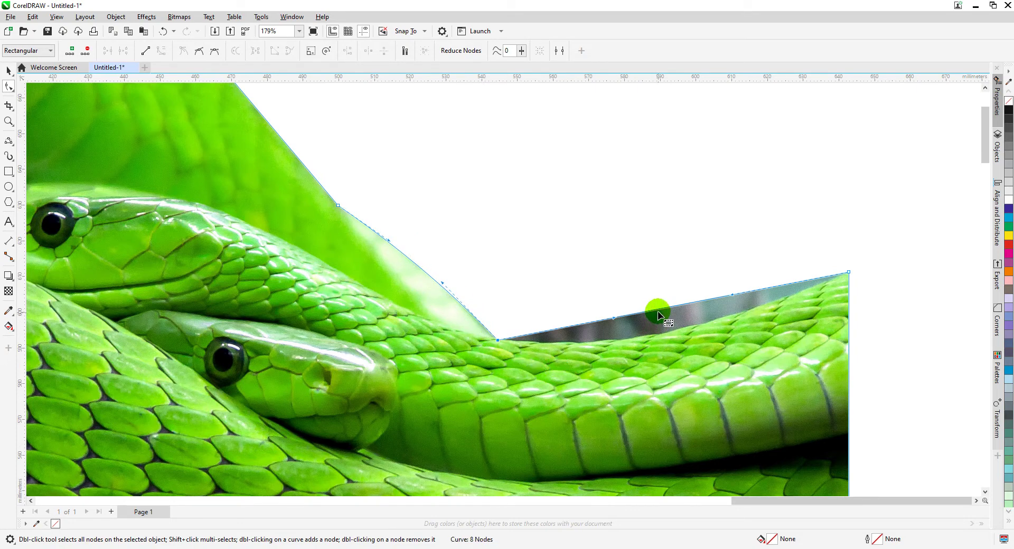
left_click_drag(658, 309, 654, 336)
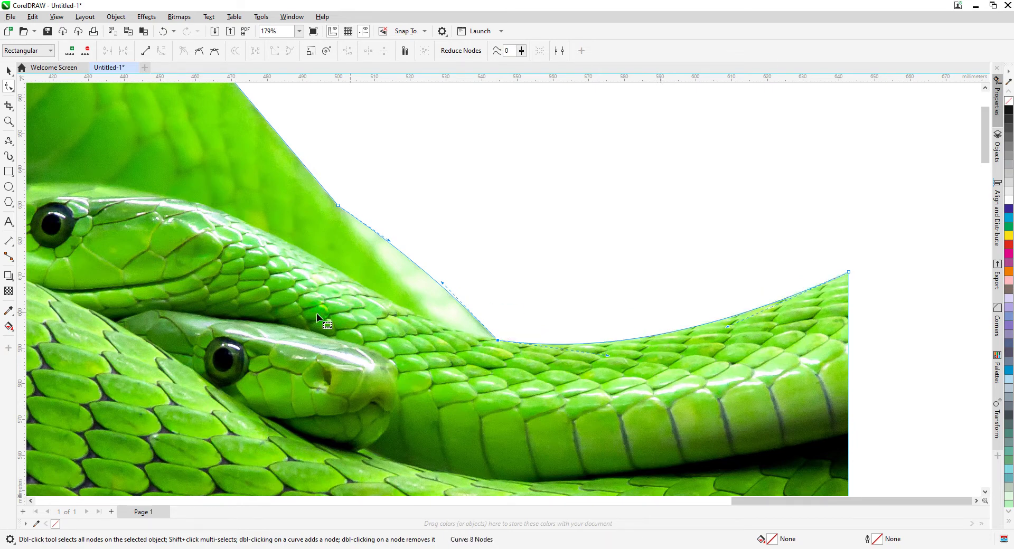
Add nodes around the snake's upper-left background area and move the corner node in to where the coil meets the head.
scroll(654, 334, "down", 2)
scroll(503, 289, "up", 2)
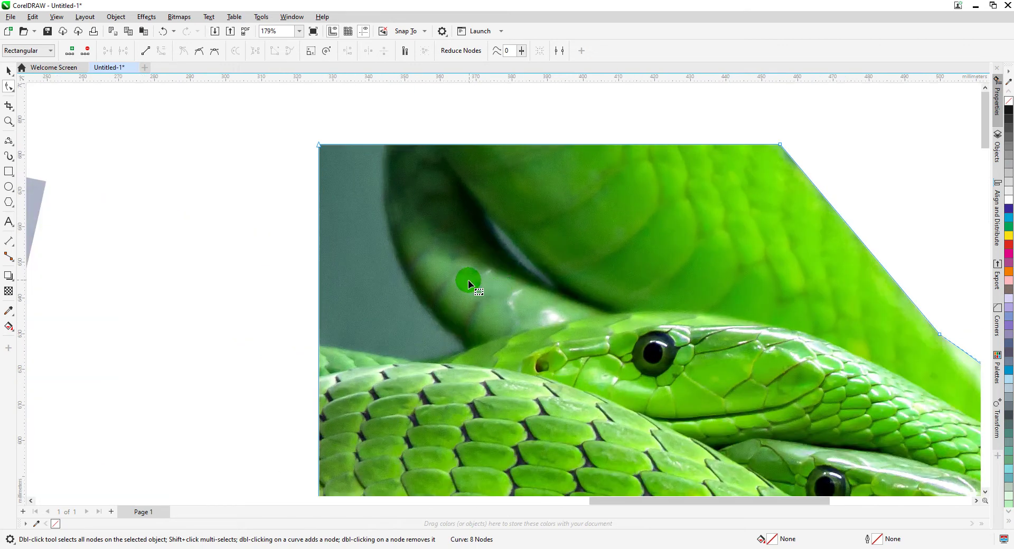
double_click(388, 145)
double_click(325, 157)
left_click_drag(319, 147, 469, 352)
Nudge the node in the left notch down and right, and curve the upper coil's left edge along its rounded outline.
key("shift+Down")
key("shift+Down")
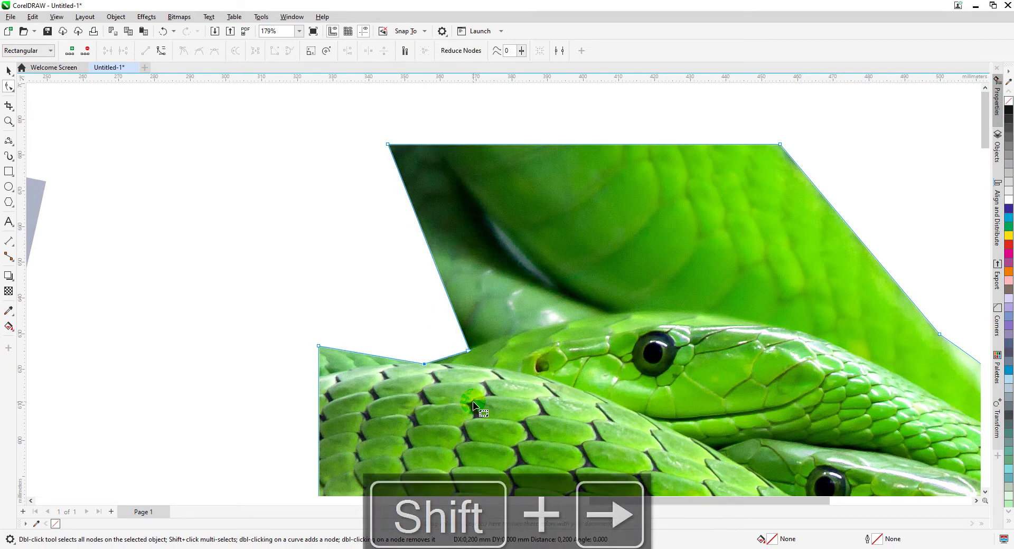
key("shift+Right")
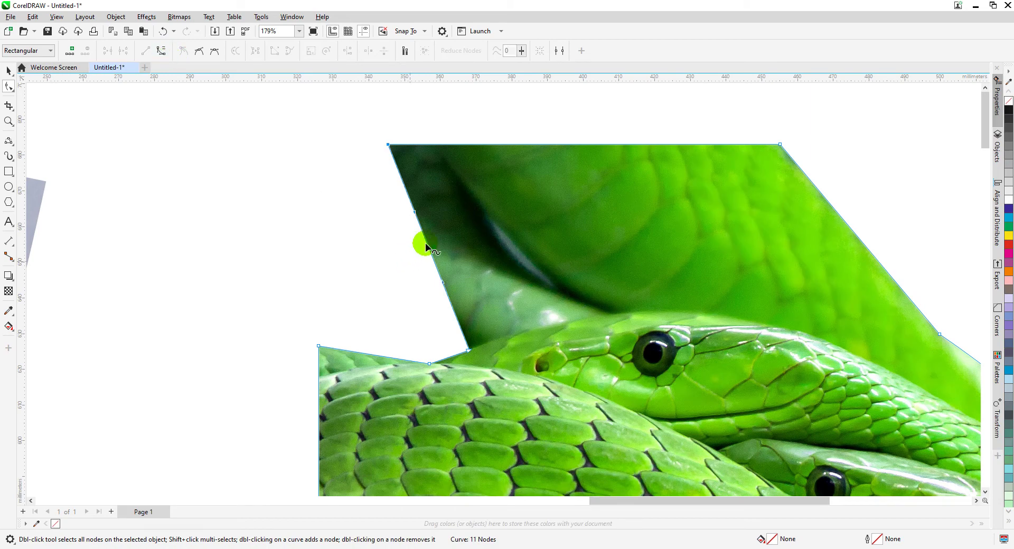
left_click_drag(423, 244, 398, 260)
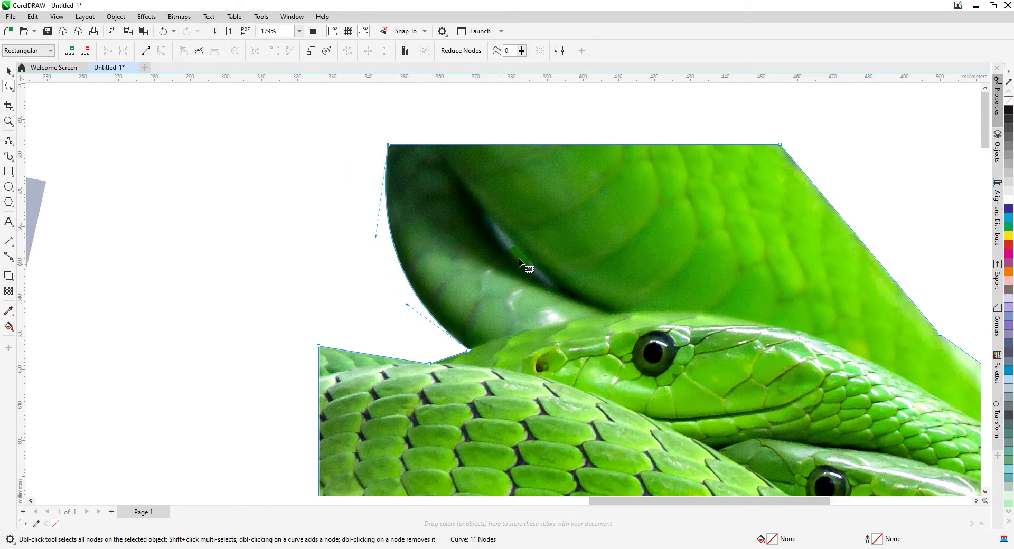
Draw a 3-Point Curve along the upper edge of the gap between the coils, about 30.5 mm from end to end.
scroll(533, 261, "up", 1)
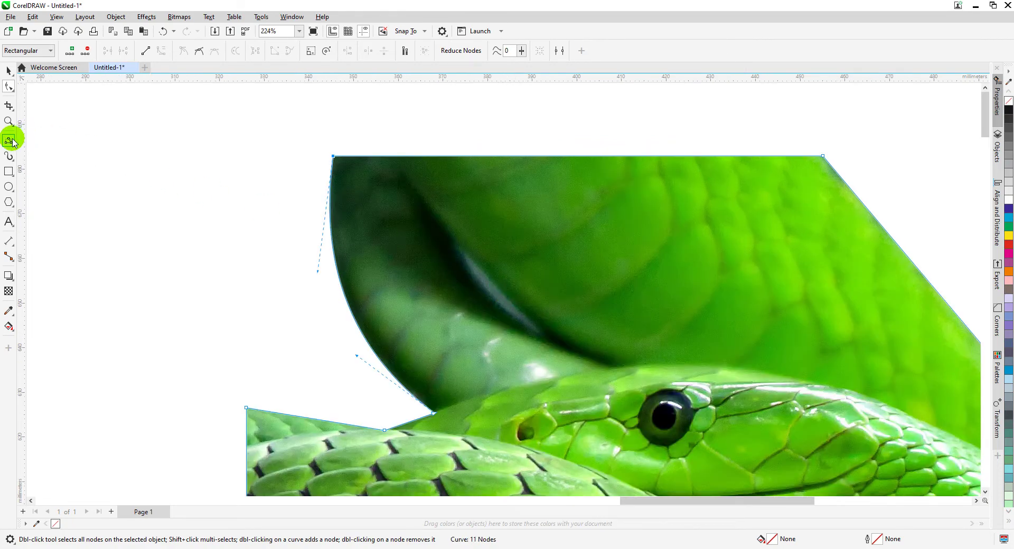
left_click_drag(10, 143, 61, 214)
scroll(505, 291, "up", 4)
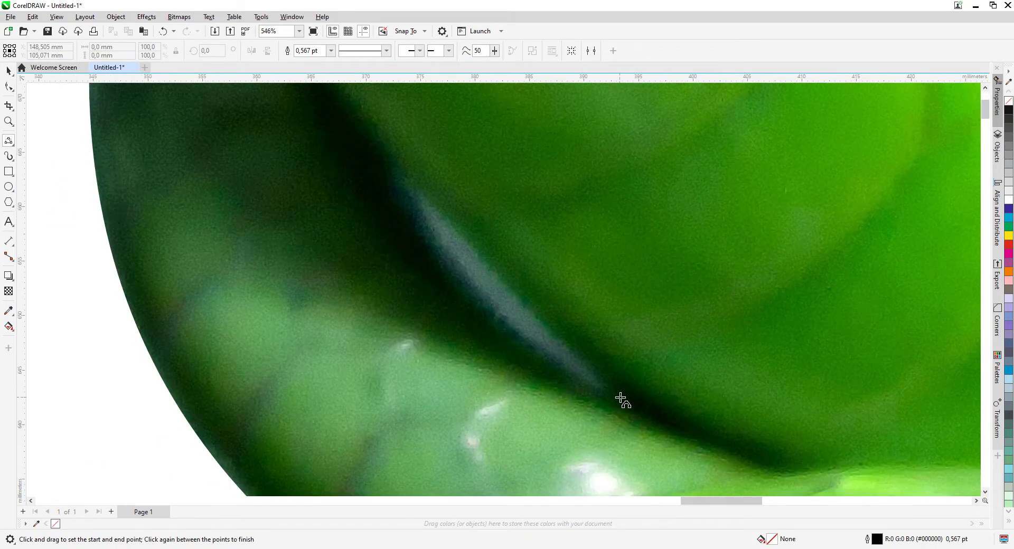
left_click_drag(623, 398, 390, 162)
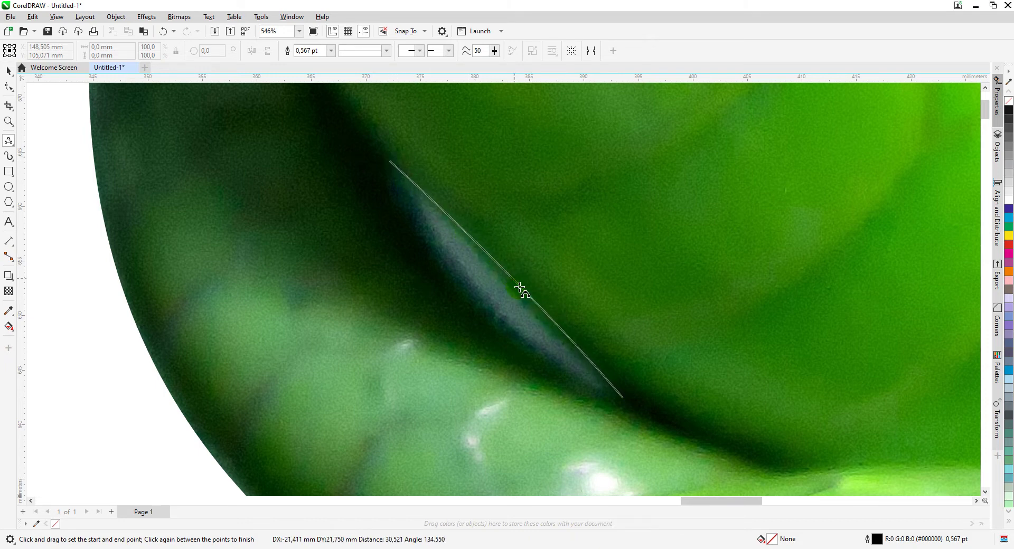
left_click(535, 313)
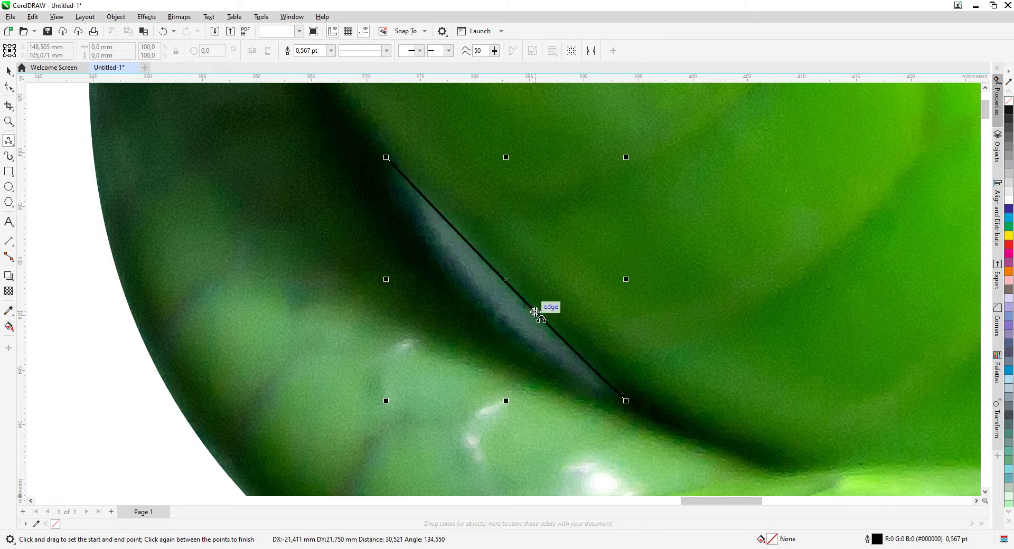
Draw a second 3-Point Curve between the same endpoints along the gap's lower edge, closing the shape.
left_click_drag(623, 398, 387, 159)
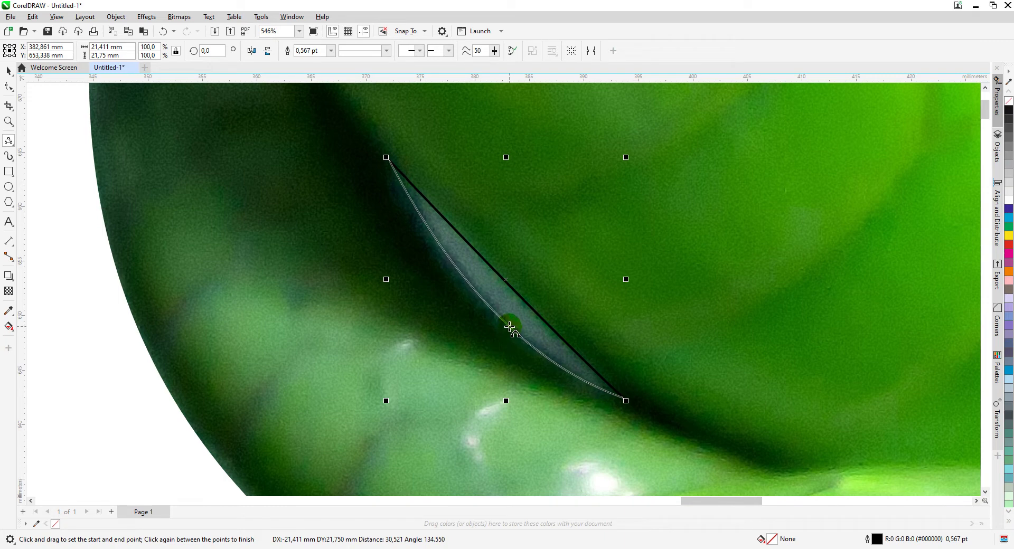
left_click(509, 327)
scroll(503, 290, "down", 2)
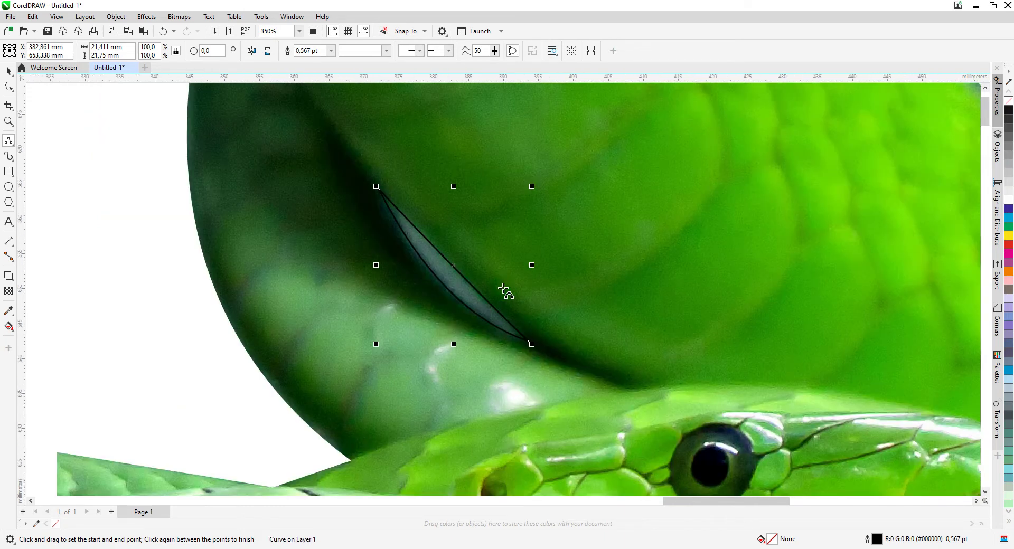
Trim the gap shape out of the snake bitmap, and delete the leftover curve outlines.
left_click(8, 71)
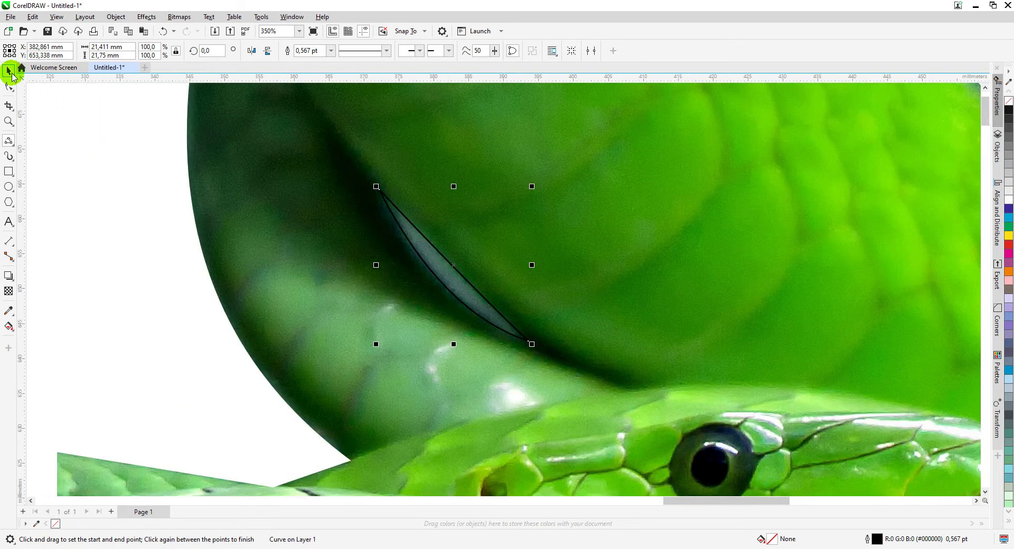
left_click(298, 273, "shift")
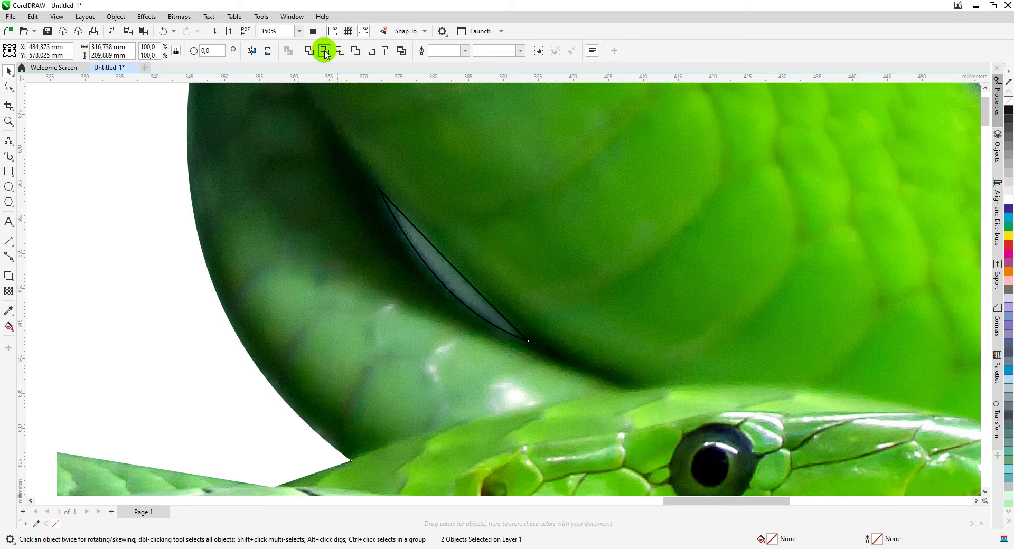
left_click(325, 50)
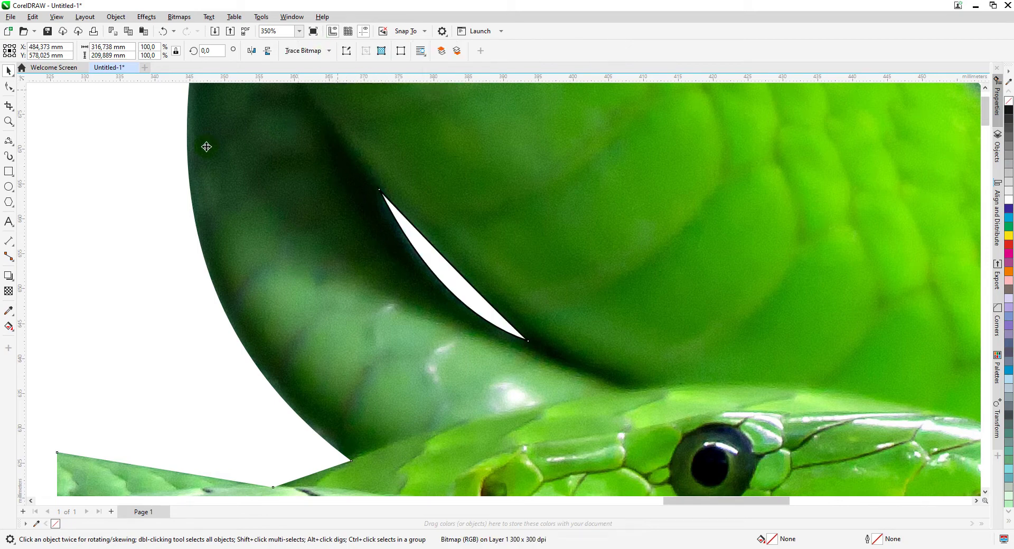
left_click_drag(159, 136, 595, 401)
key("Delete")
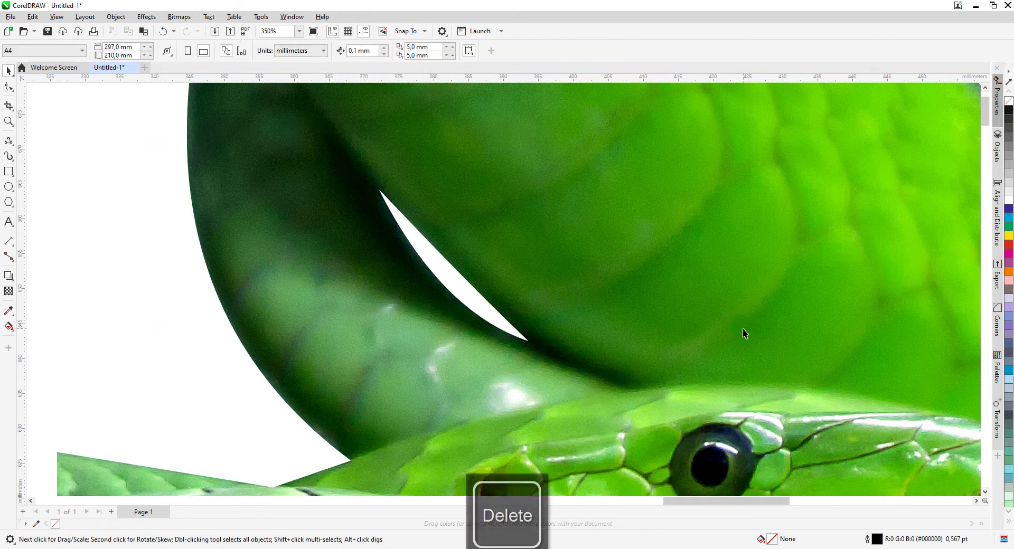
Fit all the photos and cutouts in the view and preview them full screen.
scroll(634, 322, "down", 4)
scroll(524, 308, "down", 5)
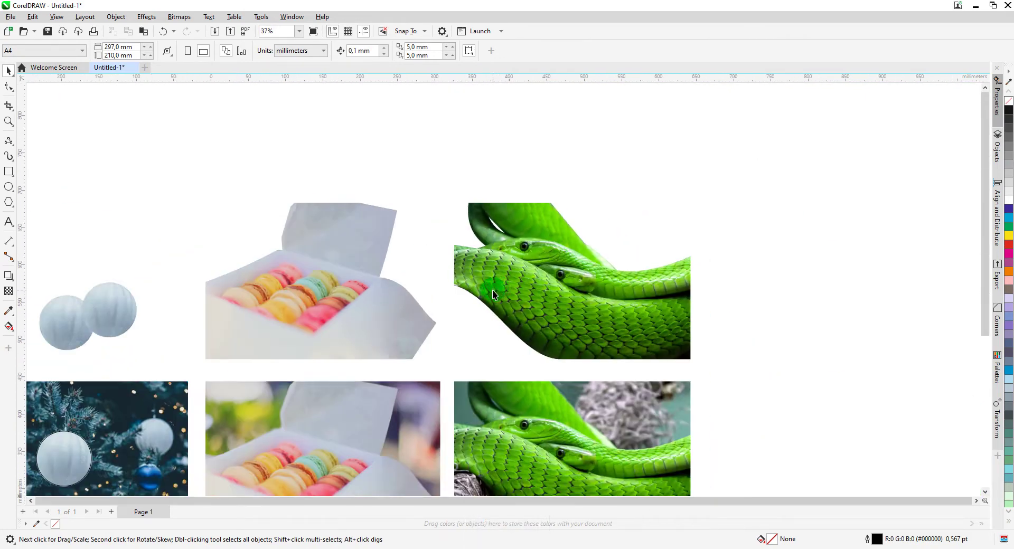
key("F4")
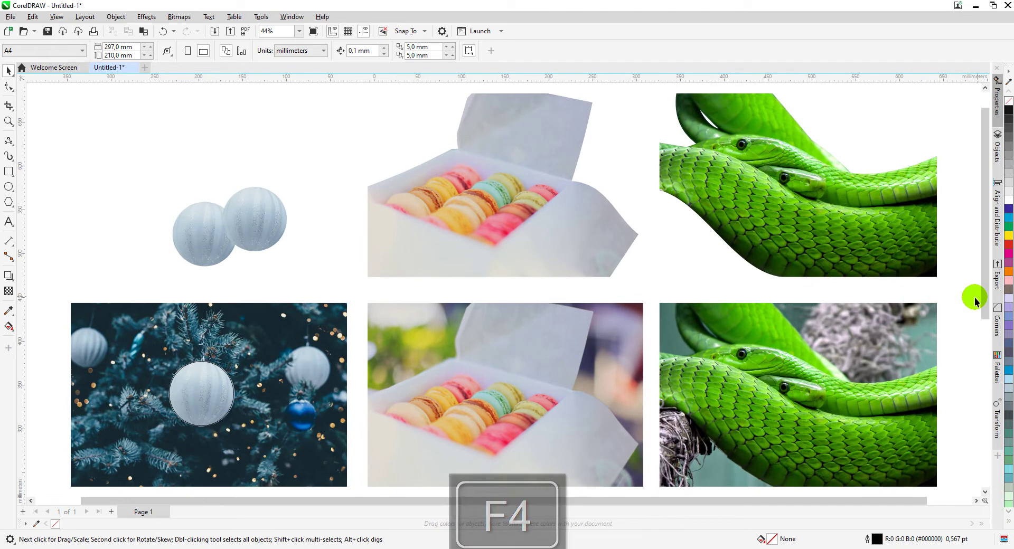
key("F9")
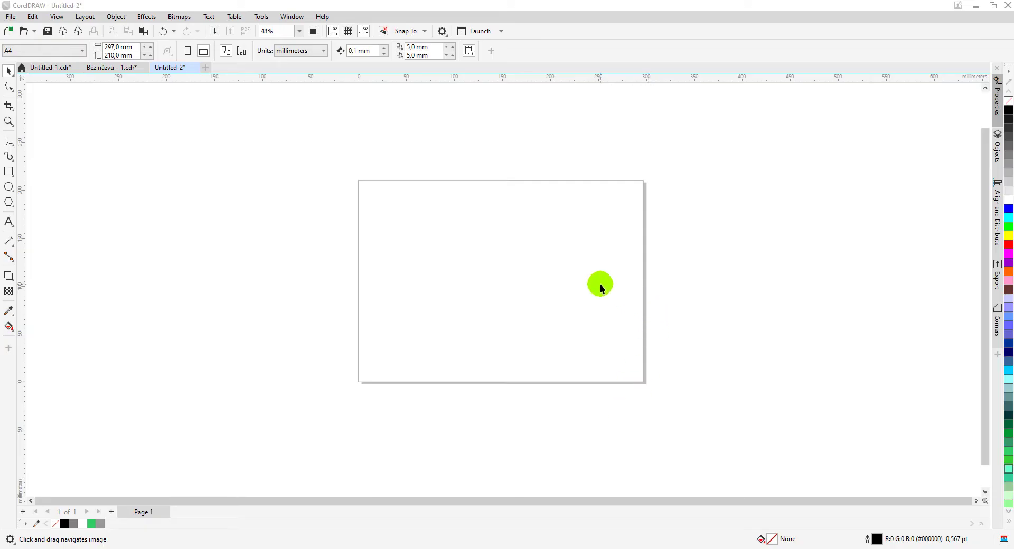
Import dog-3277414.jpg into the blank Untitled-2 document and centre it on the page.
key("ctrl+i")
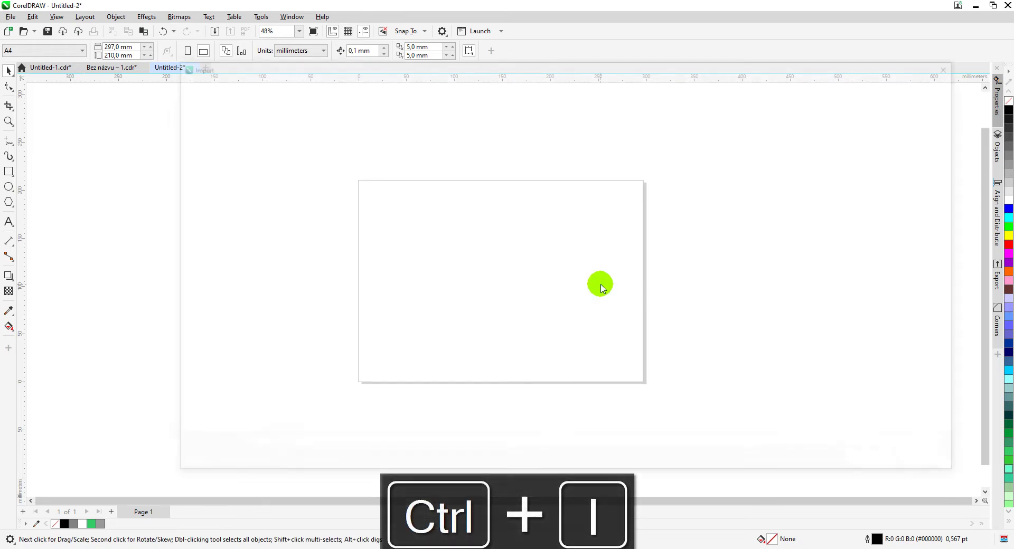
double_click(312, 143)
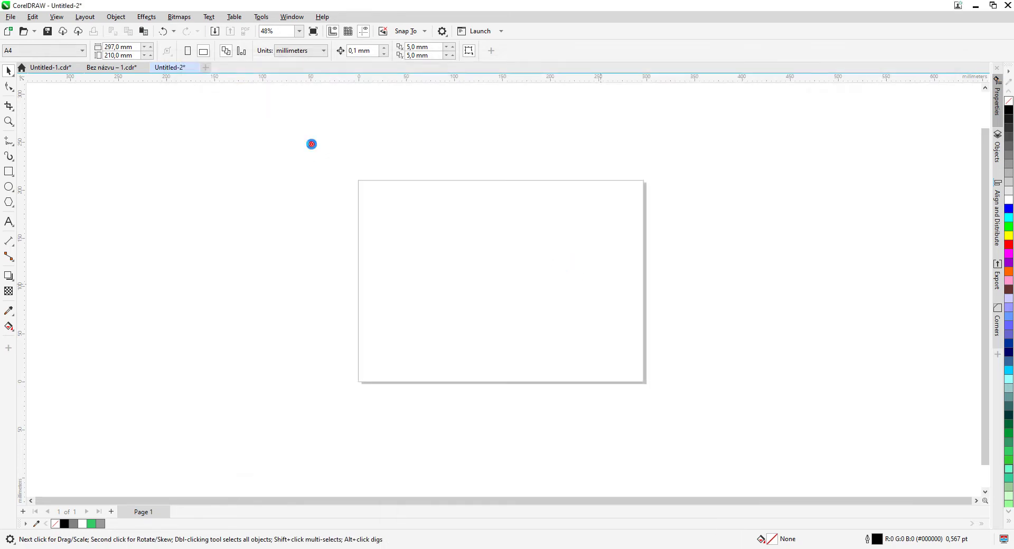
left_click(404, 130)
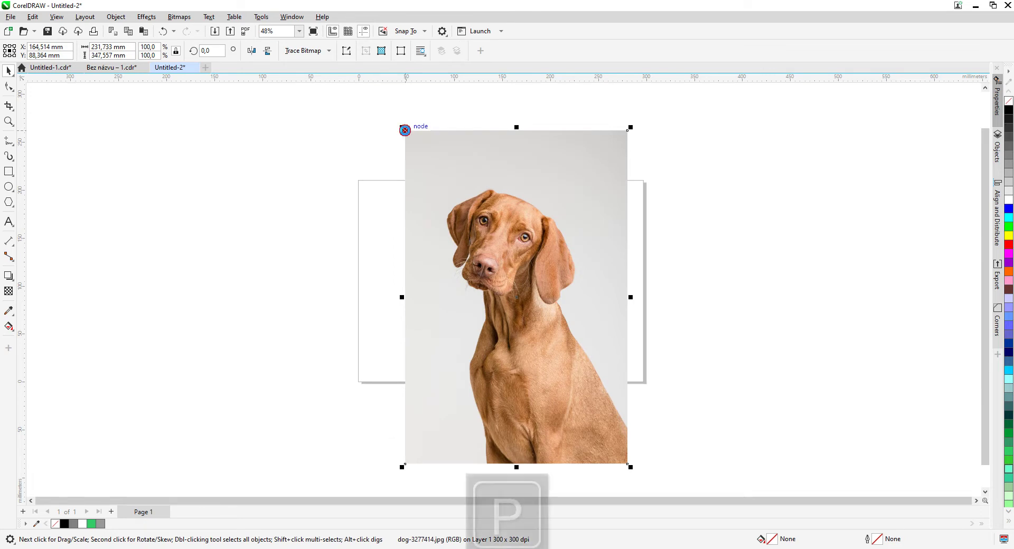
key("p")
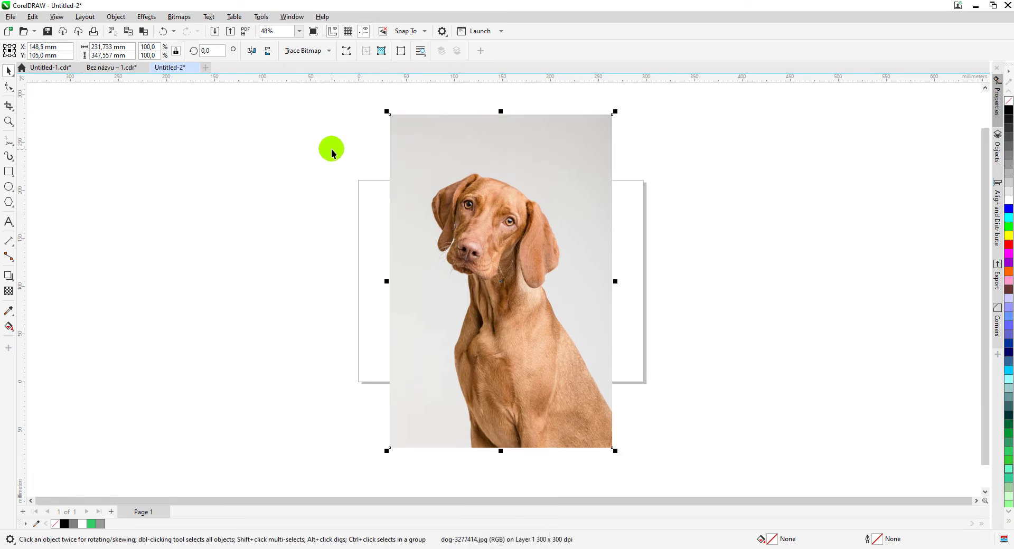
Open the dog bitmap for editing in Corel PHOTO-PAINT, maximize the window, and set the zoom level to 20%.
left_click(347, 51)
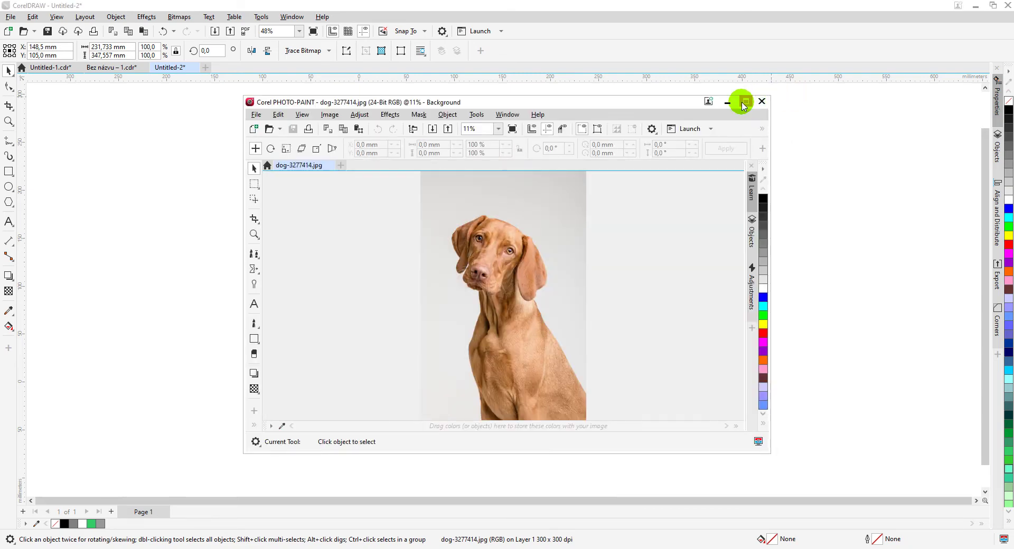
left_click(746, 102)
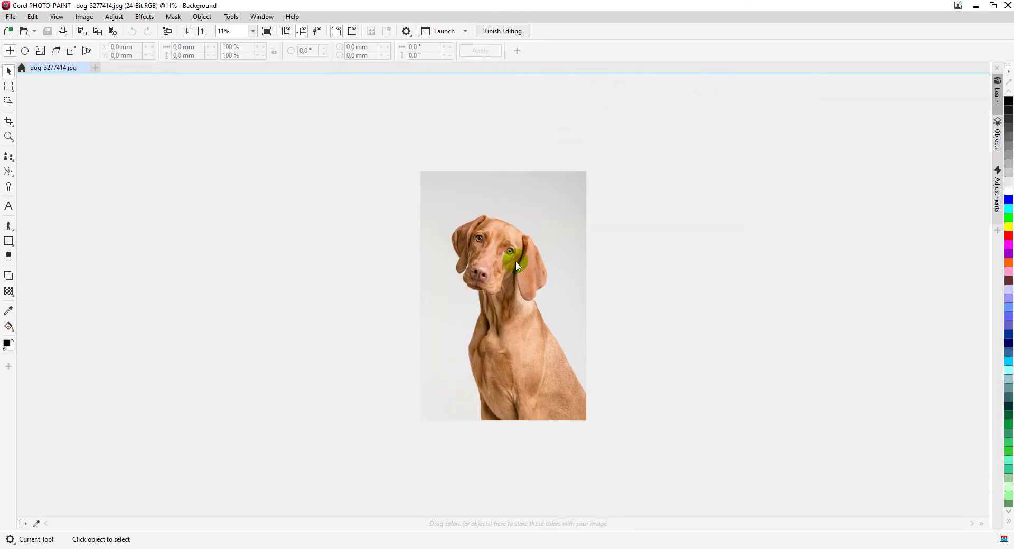
left_click(225, 30)
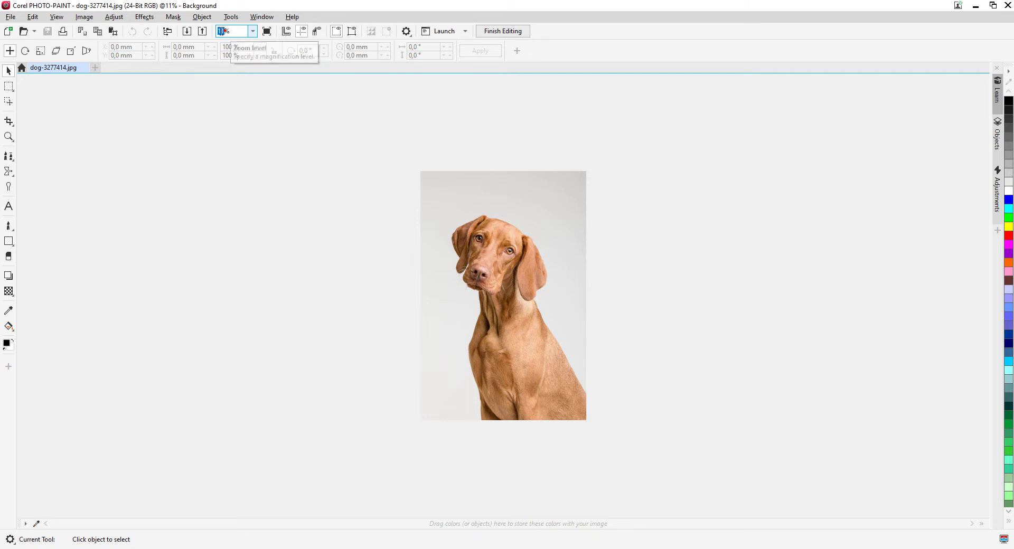
type("20%")
key("Return")
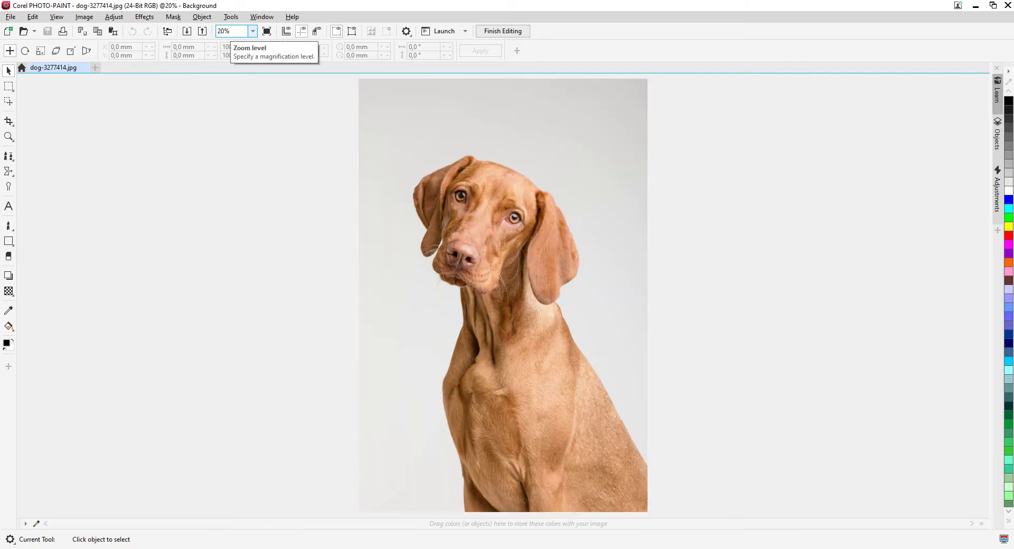
Create an editable object from the dog photo's background.
left_click(203, 17)
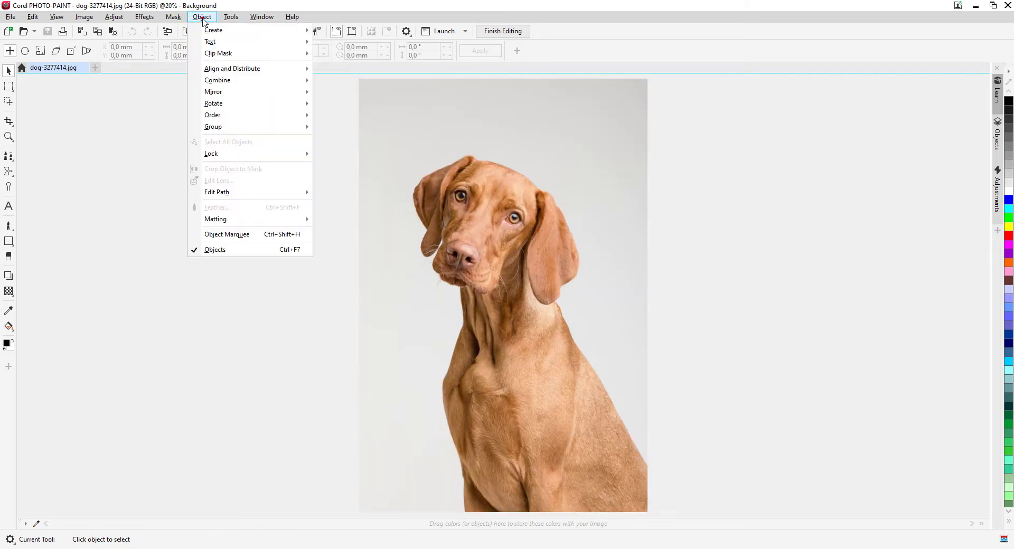
left_click(231, 27)
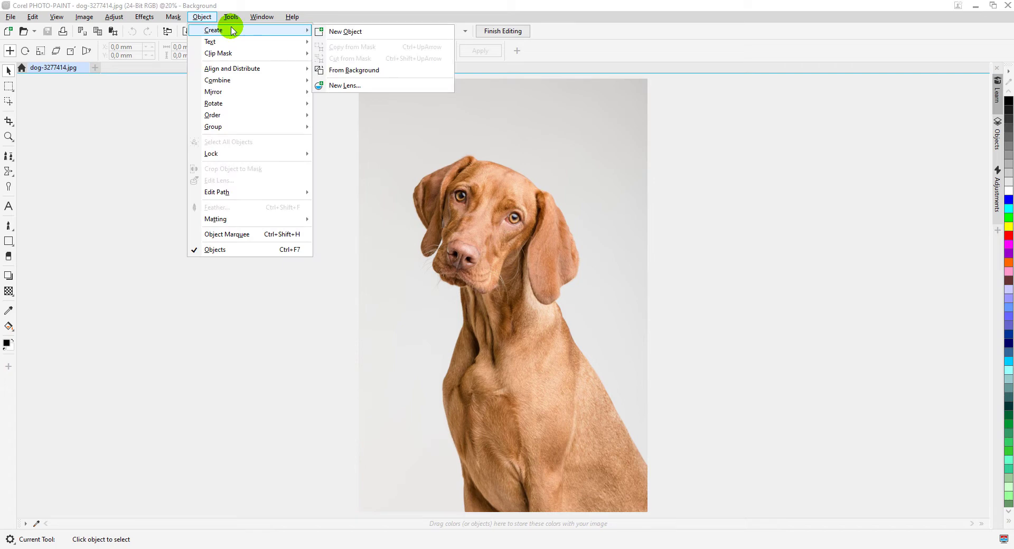
left_click(346, 70)
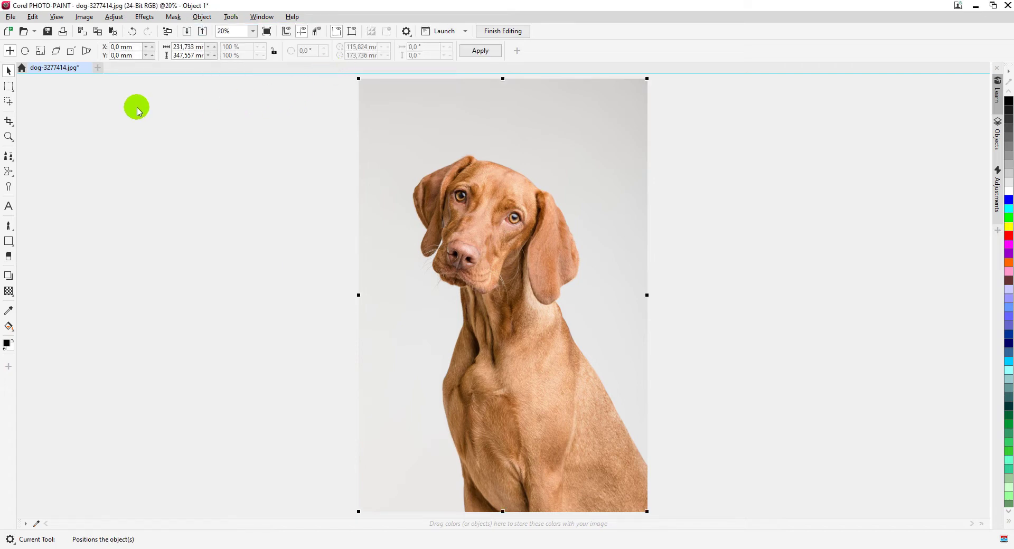
Mask the grey backdrop around the dog using the Magic Wand mask with a tolerance of 10.
left_click_drag(9, 91, 85, 114)
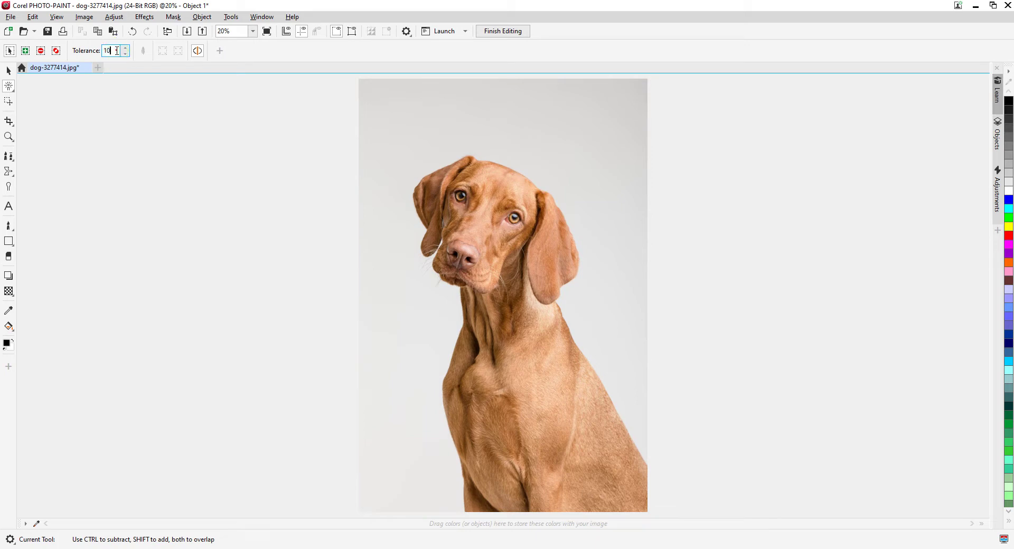
double_click(104, 50)
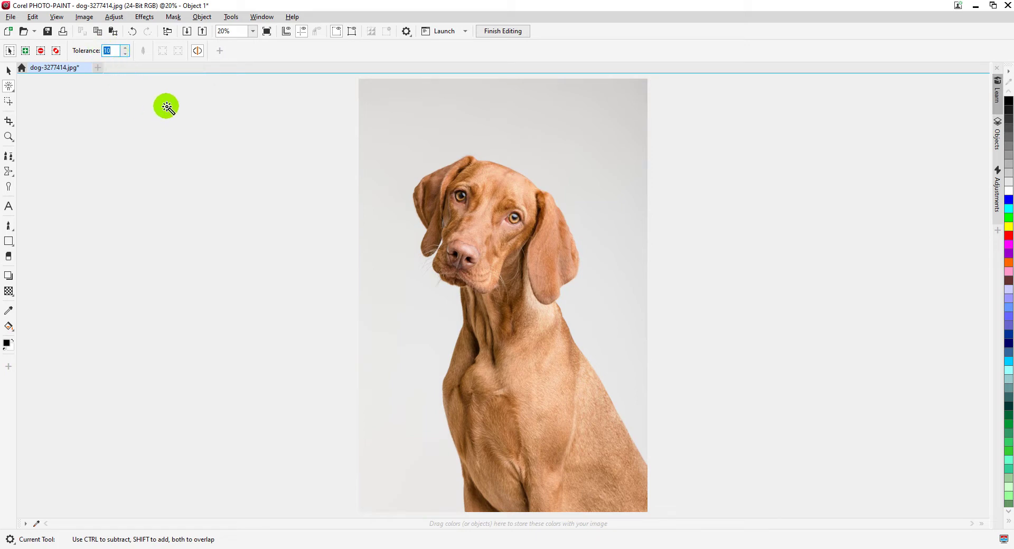
left_click(387, 109)
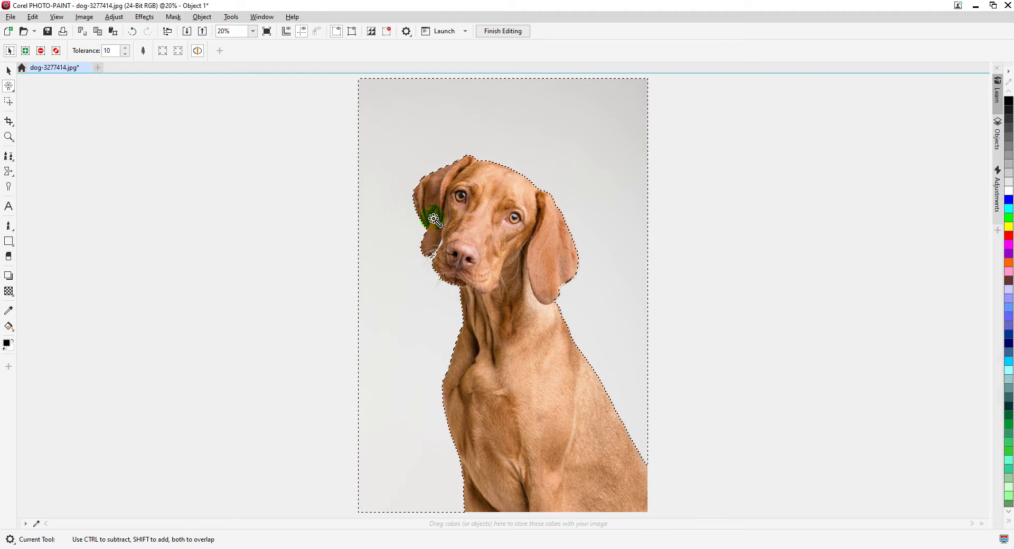
Add the pale gap between the dog's hanging ear and muzzle, including the areas among the whiskers, to the mask.
scroll(439, 248, "up", 2)
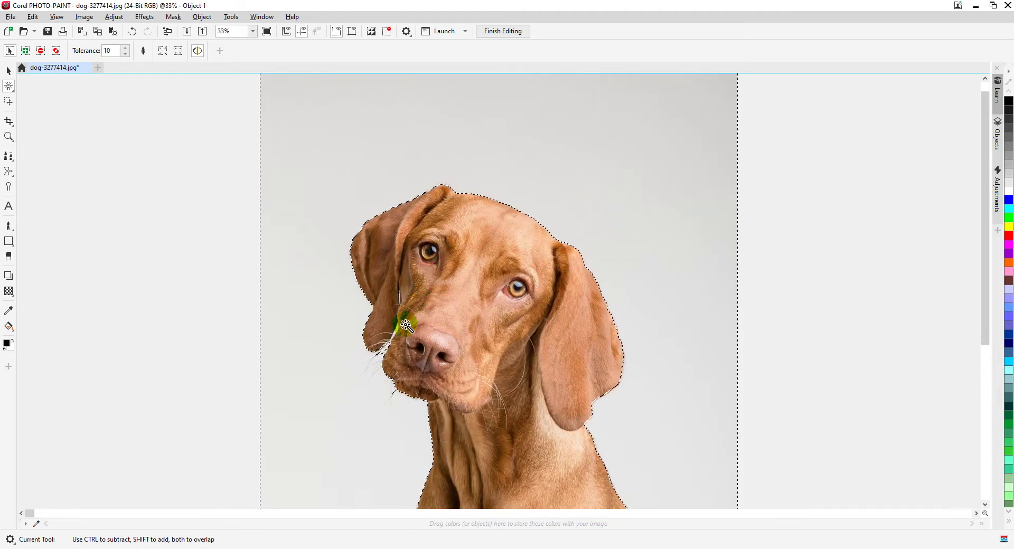
scroll(400, 330, "up", 4)
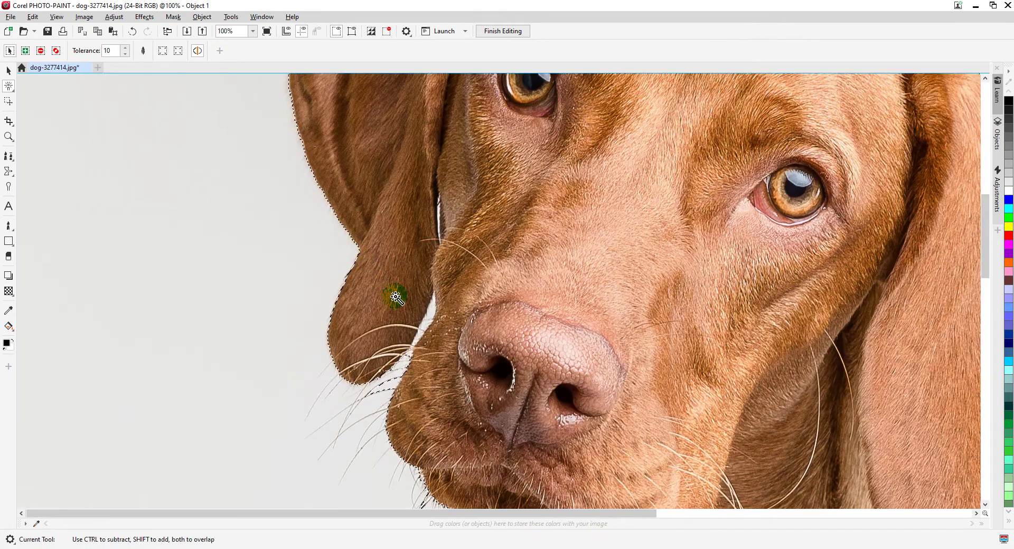
scroll(430, 310, "up", 1)
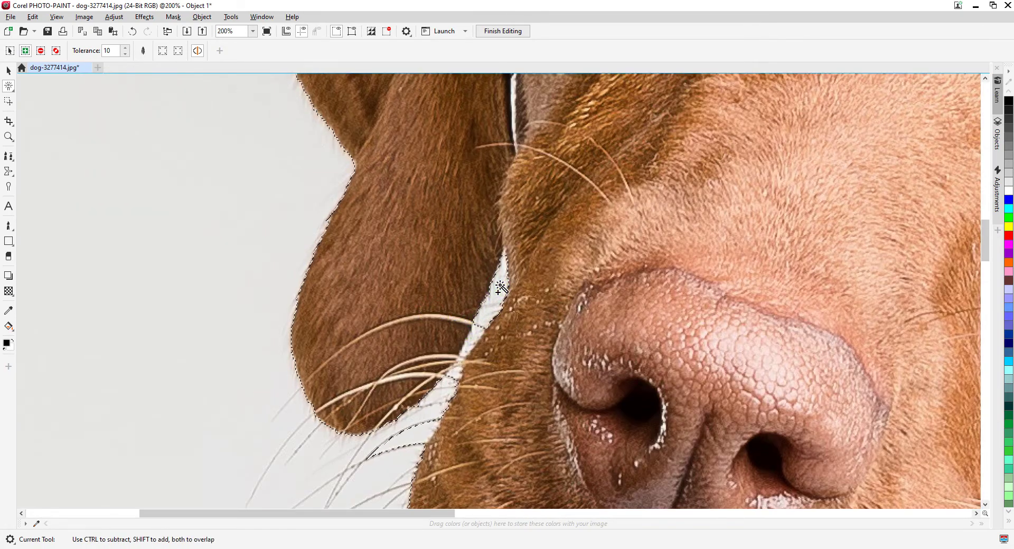
left_click(502, 264)
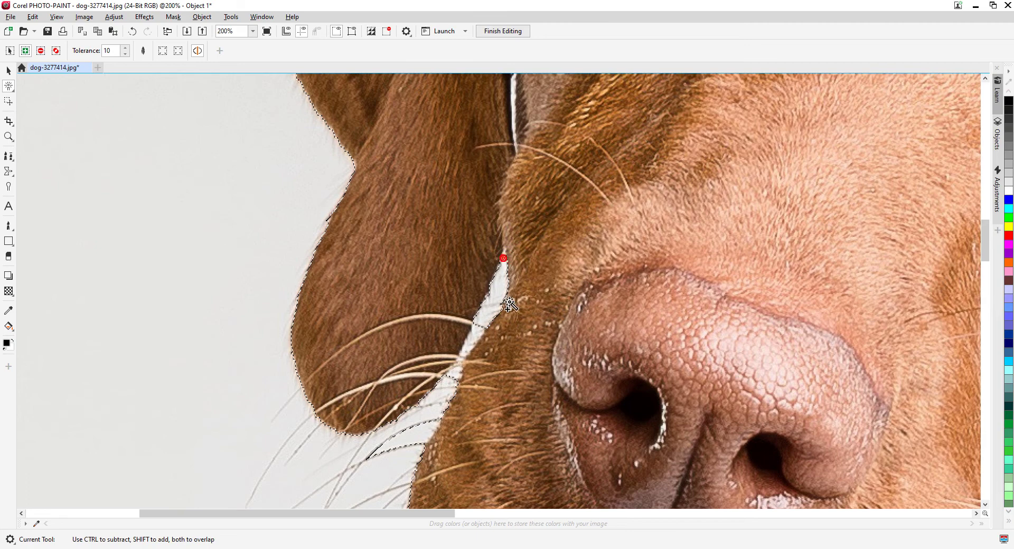
left_click(475, 332)
left_click(465, 373)
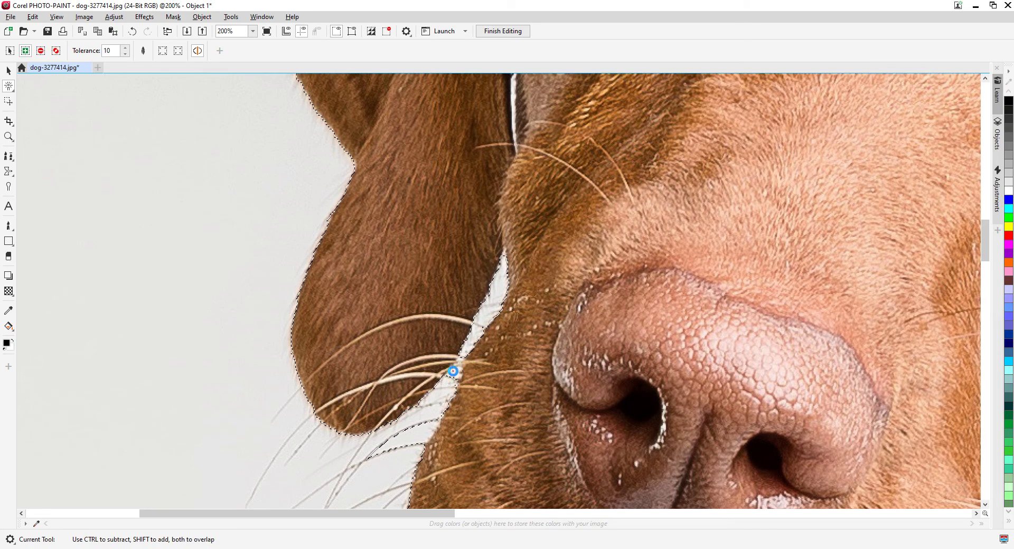
left_click(465, 395)
left_click(422, 440)
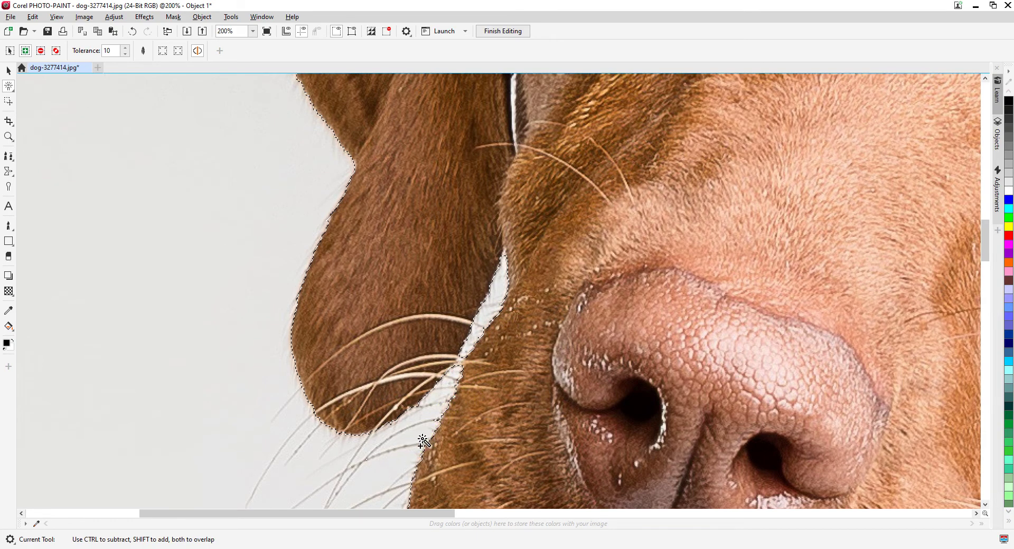
Add the narrow white sliver between the dog's ear and cheek, above the muzzle gap, to the mask.
left_click_drag(521, 129, 493, 267)
left_click(490, 227)
left_click(485, 210)
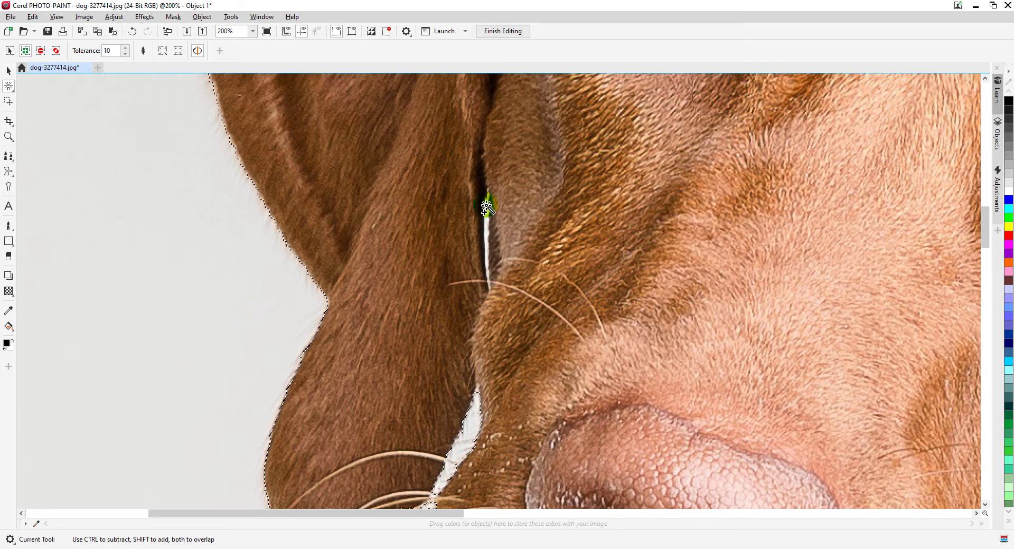
left_click(488, 250)
left_click(482, 273)
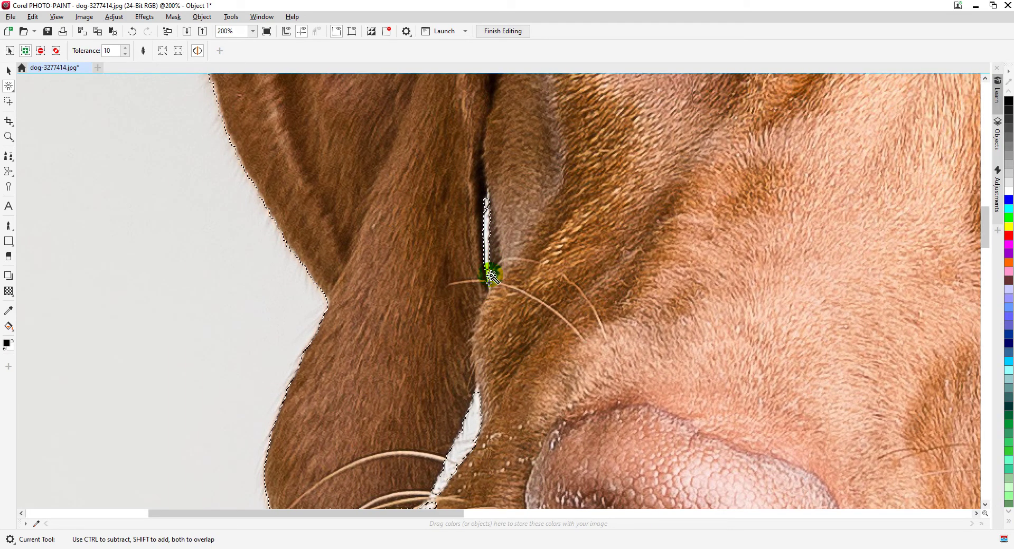
left_click(493, 209)
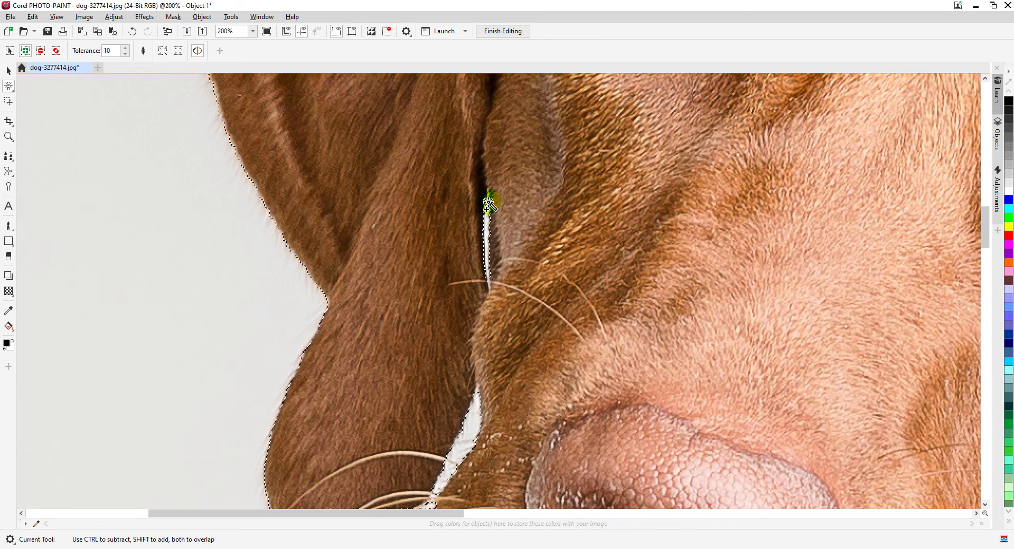
left_click(179, 95)
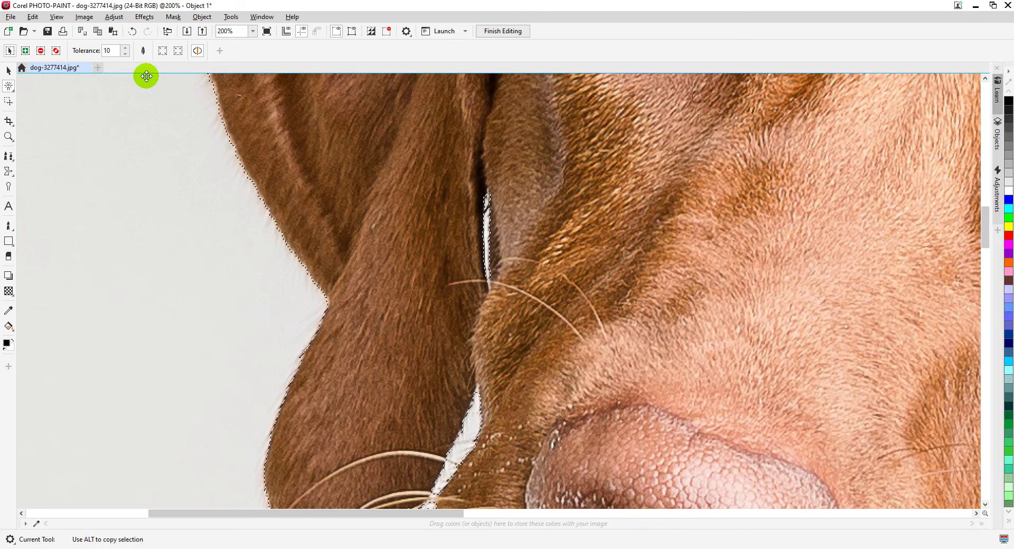
Refine the mask at the upper tip of the pale gap between the dog's ear and muzzle, using a tolerance of 5.
left_click_drag(503, 390, 457, 151)
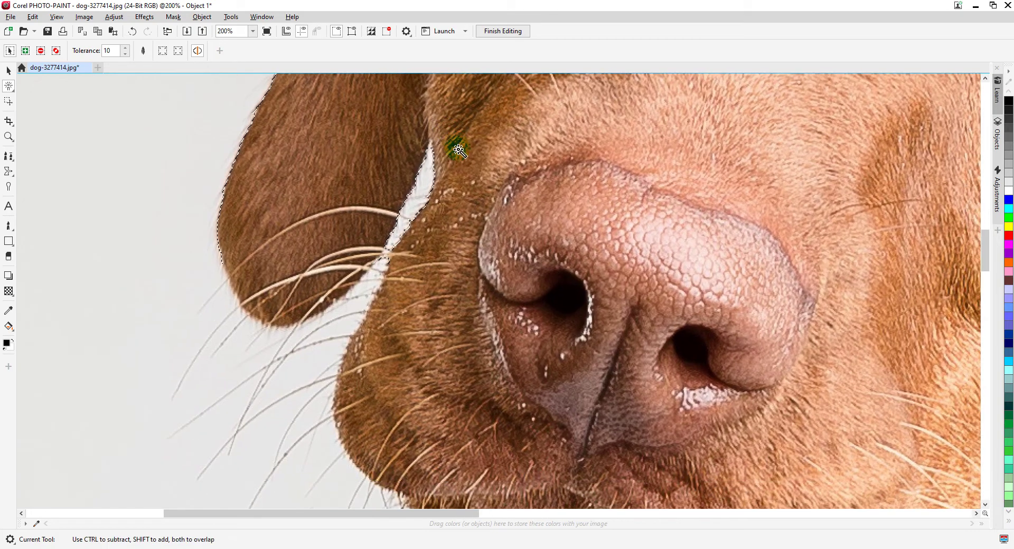
double_click(117, 51)
type("5")
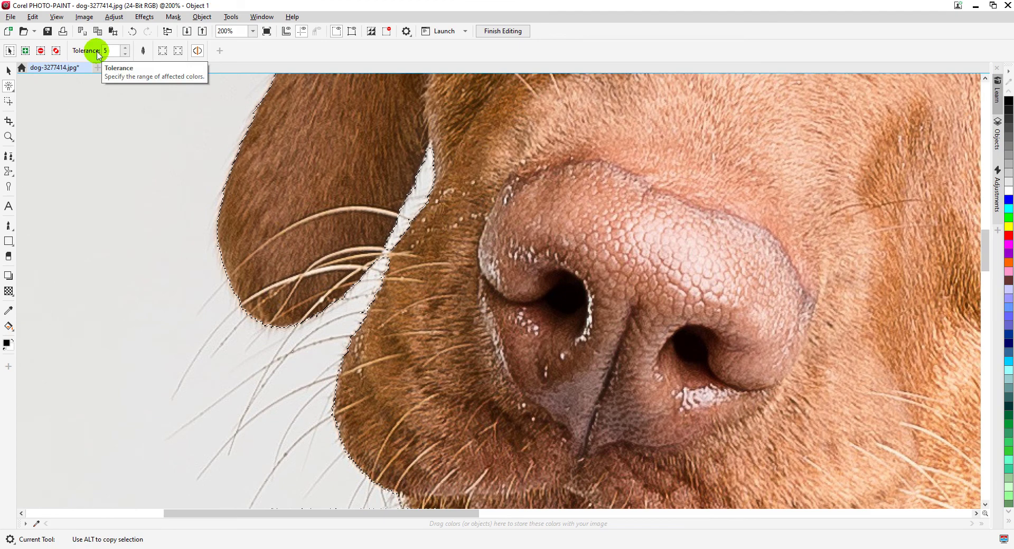
scroll(432, 154, "up", 2)
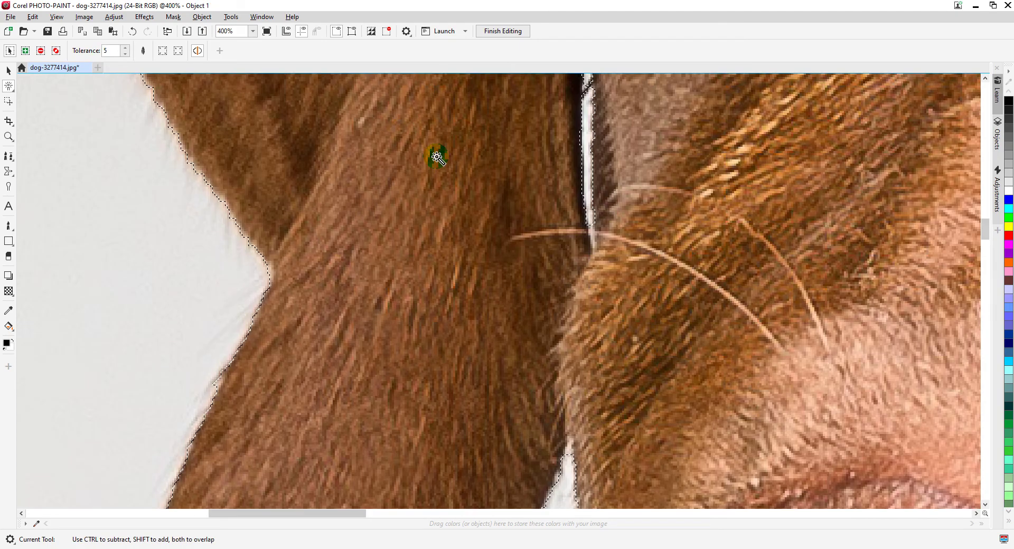
left_click(568, 460)
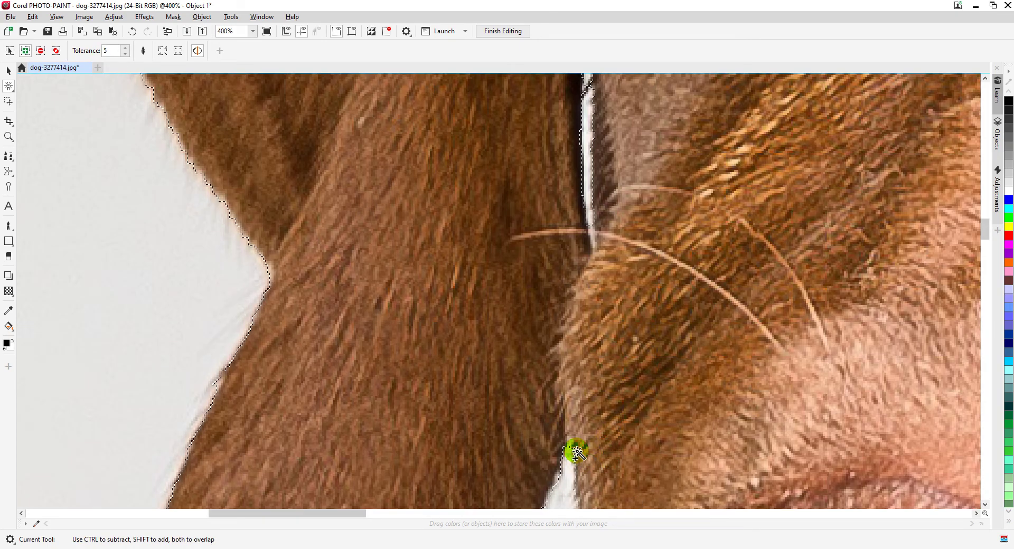
left_click_drag(633, 401, 599, 112)
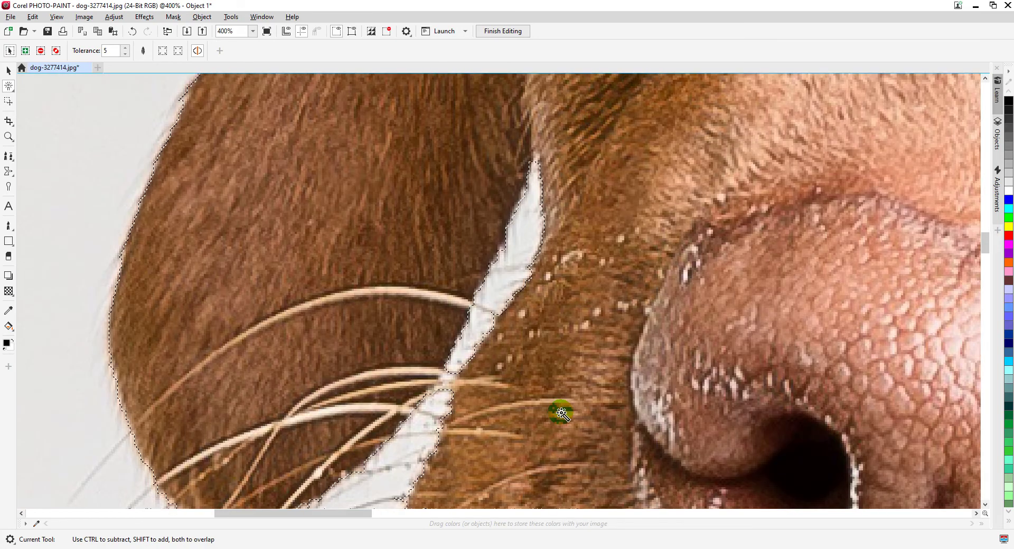
Check the mask edge around the dog's chin and neck, and delete the masked grey backdrop.
scroll(550, 455, "down", 3)
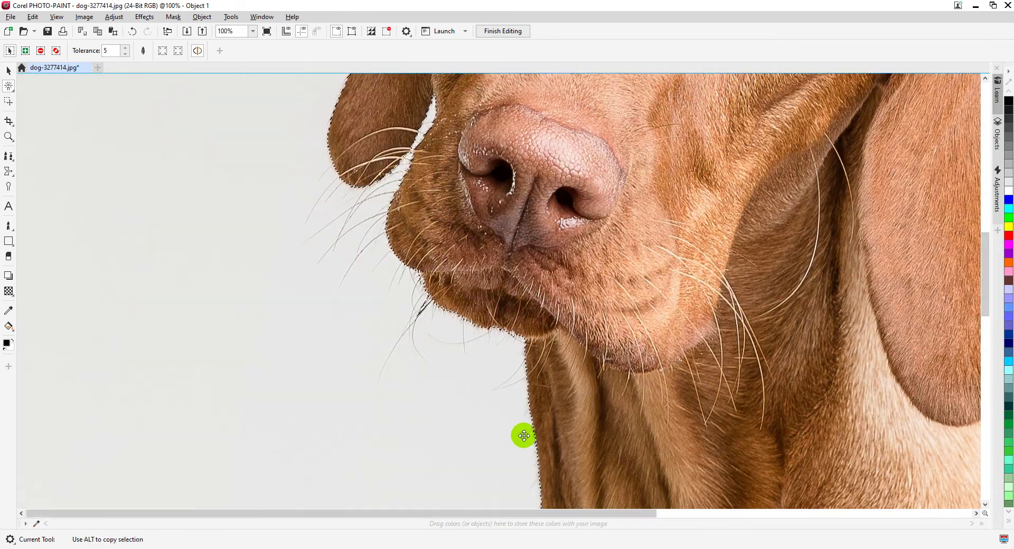
scroll(480, 324, "up", 1)
scroll(448, 271, "up", 1)
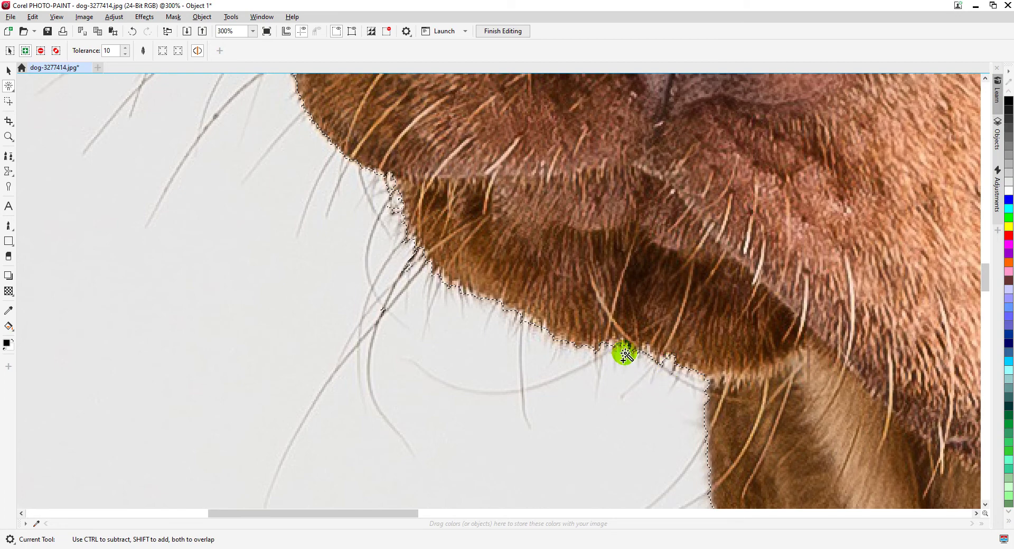
scroll(697, 243, "down", 5)
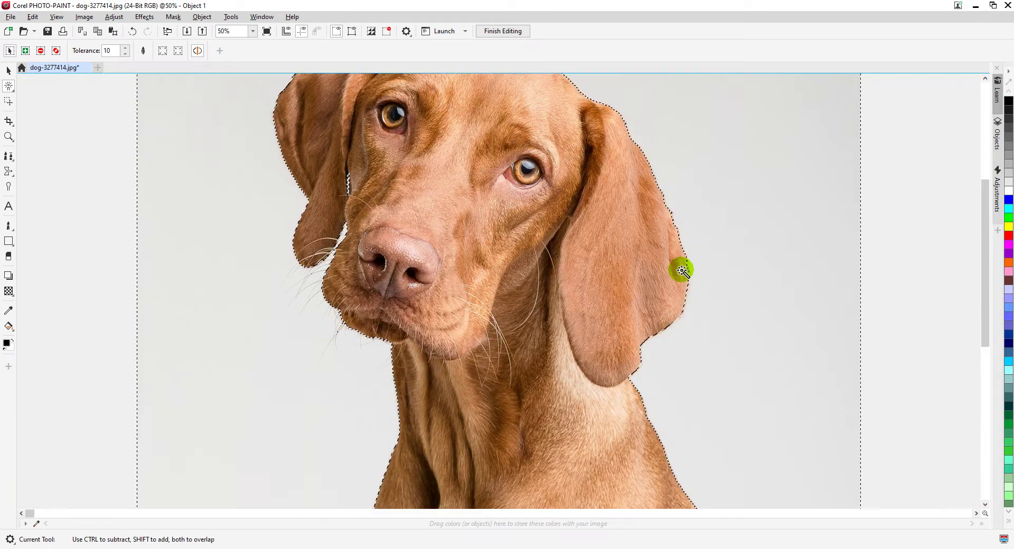
scroll(572, 317, "down", 2)
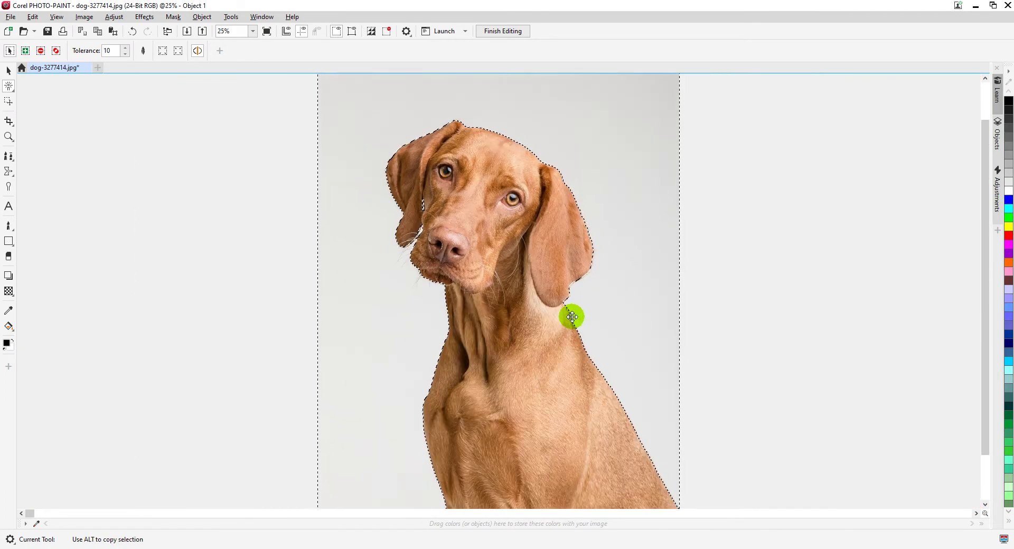
key("Delete")
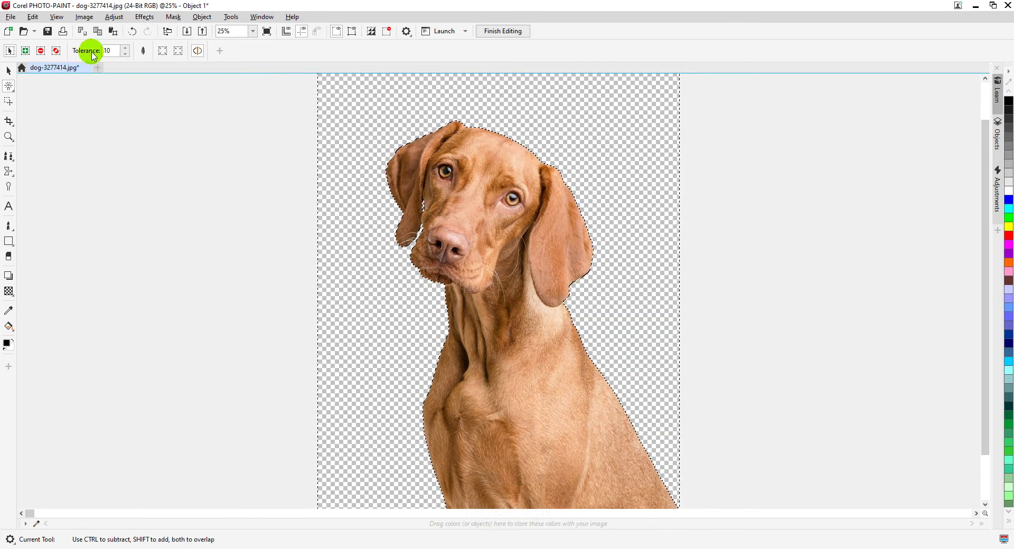
Save the cut-out dog image and close the PHOTO-PAINT editor to return to CorelDRAW.
left_click(47, 31)
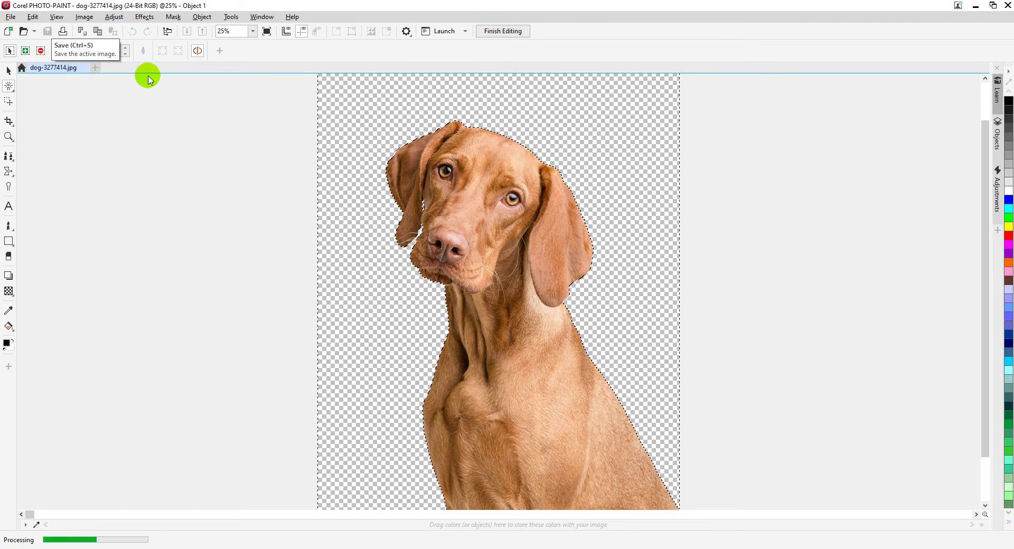
left_click(674, 187)
left_click(1007, 5)
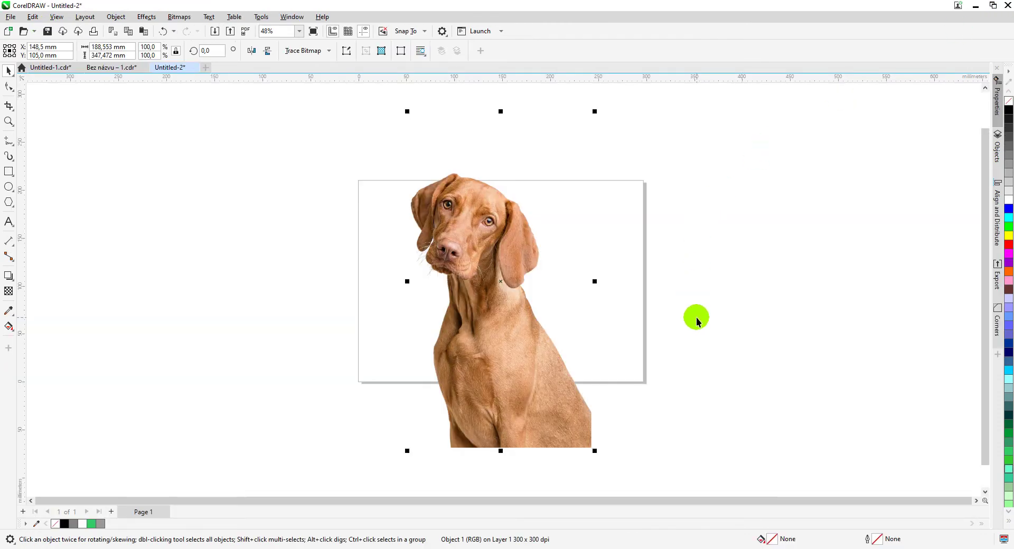
Enable snapping to the page and move the dog bitmap so its lower-right corner meets the page's lower-right corner.
left_click(423, 30)
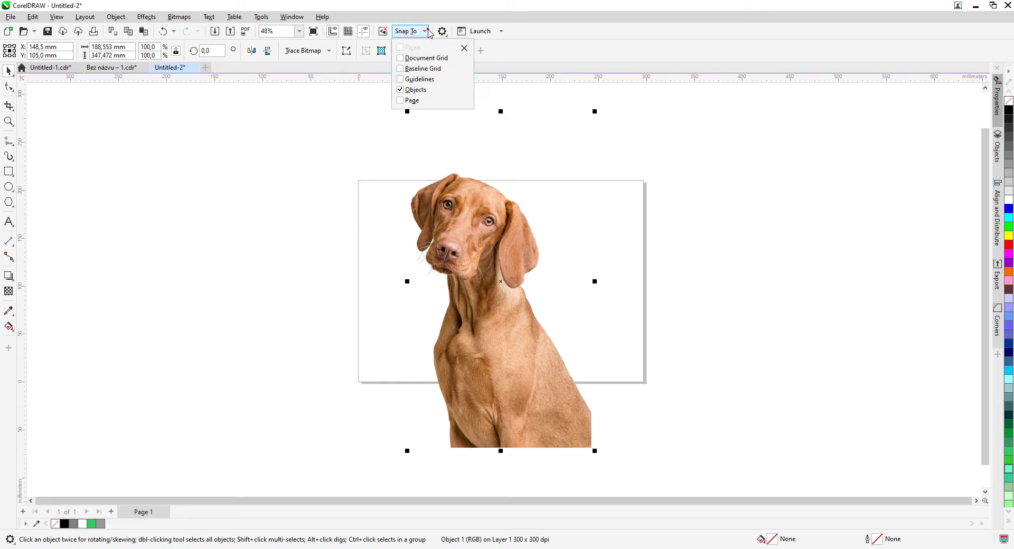
left_click(415, 102)
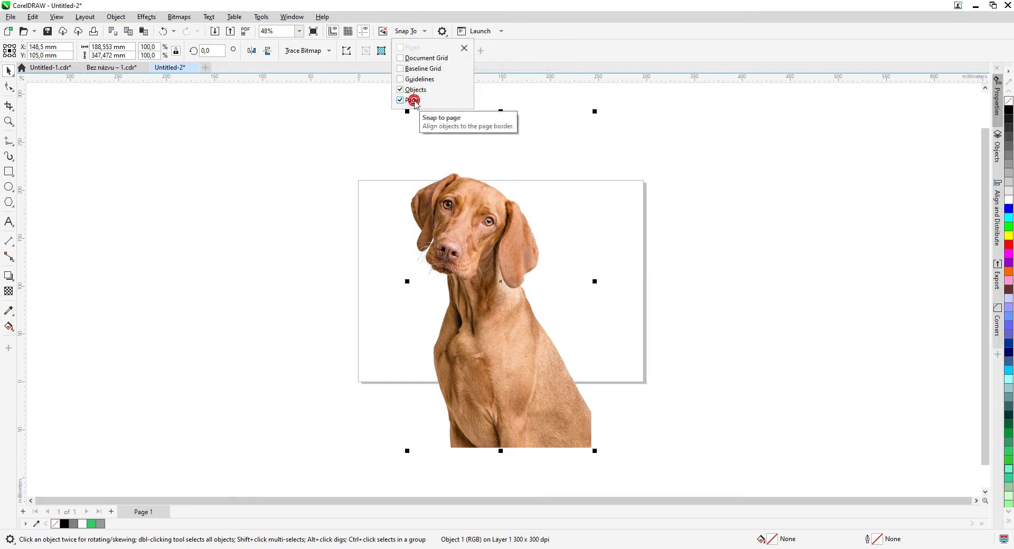
left_click(480, 322)
left_click_drag(589, 453, 644, 383)
Scale the dog bitmap proportionally to about 68.7%, keeping its lower-right corner on the page corner.
scroll(426, 152, "down", 1)
scroll(500, 287, "down", 1)
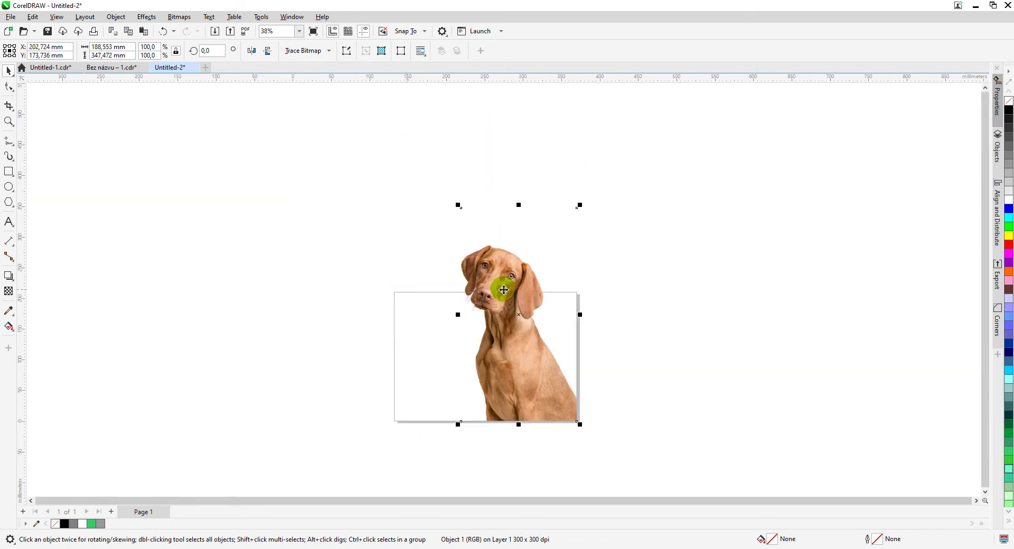
left_click_drag(473, 236, 504, 289)
scroll(504, 289, "up", 1)
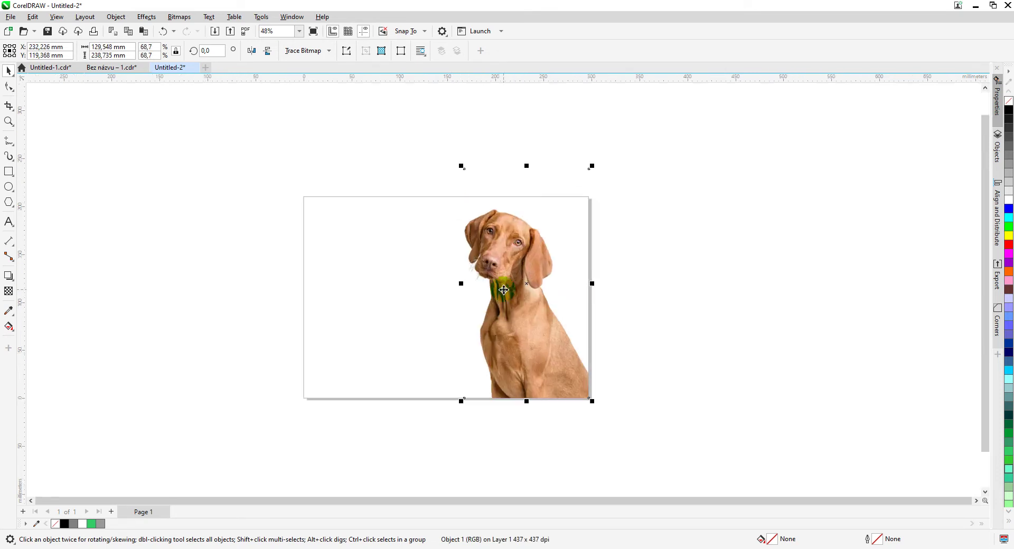
Crop the dog bitmap to the page edges with a crop area of about 211 × 210 mm around the dog.
left_click(9, 107)
left_click(360, 369)
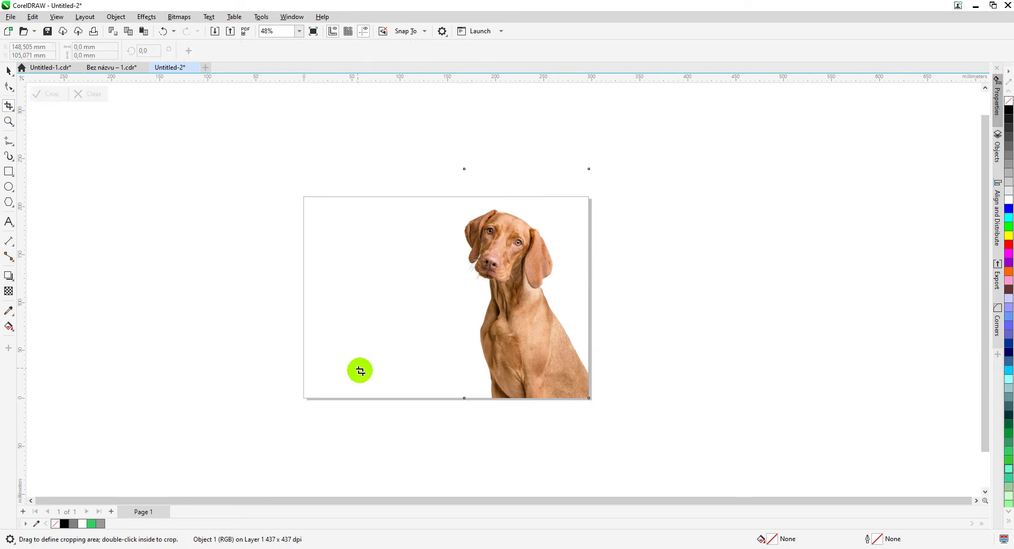
left_click_drag(387, 399, 590, 199)
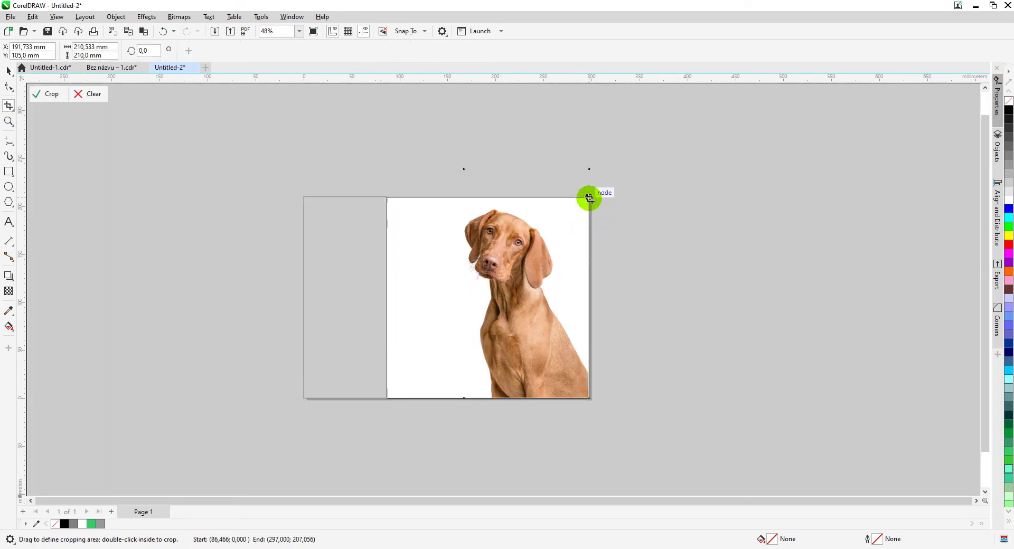
double_click(561, 229)
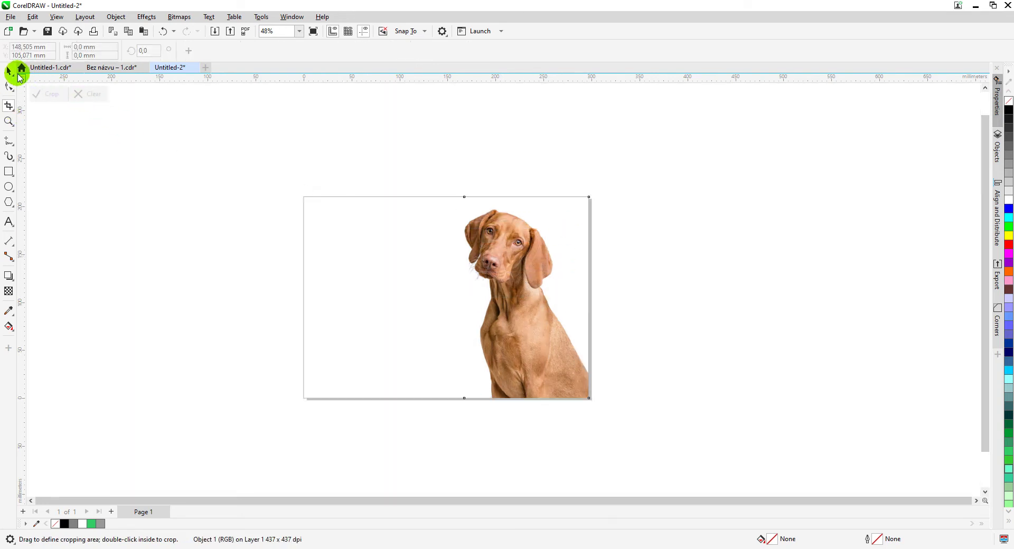
left_click(9, 71)
left_click(154, 219)
Create a page-sized rectangle behind the dog, remove its outline and fill it with black.
left_click_drag(452, 288, 504, 264)
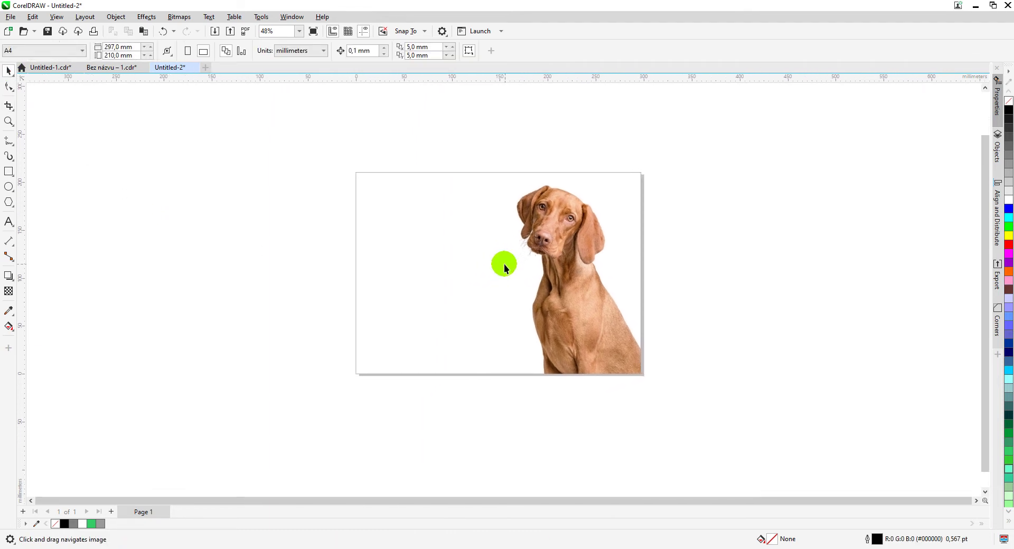
double_click(10, 172)
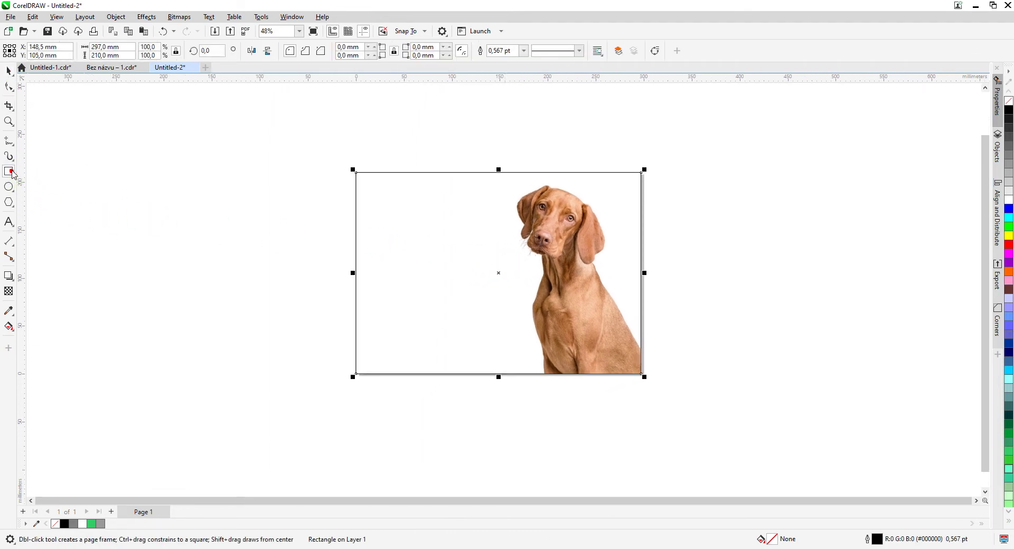
left_click(9, 72)
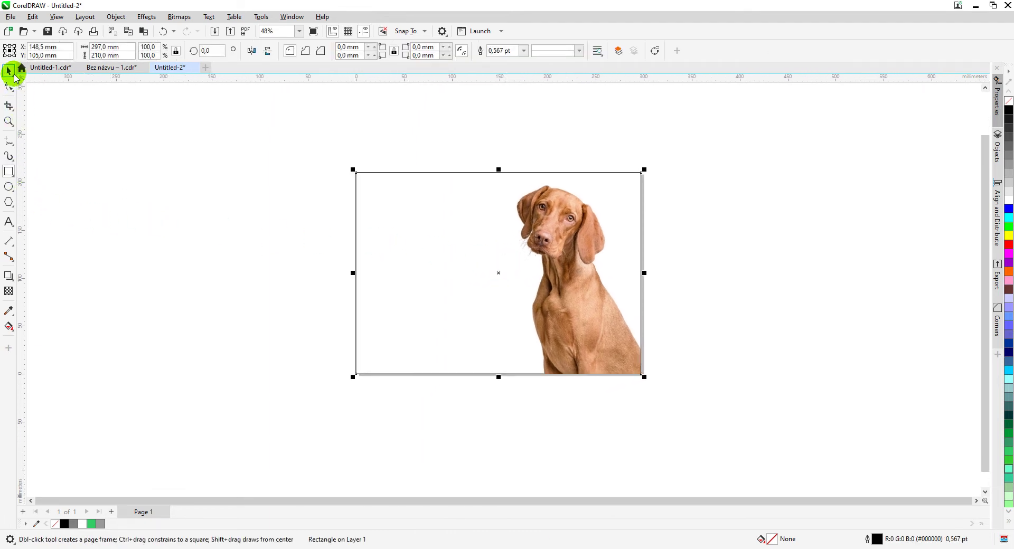
right_click(1009, 103)
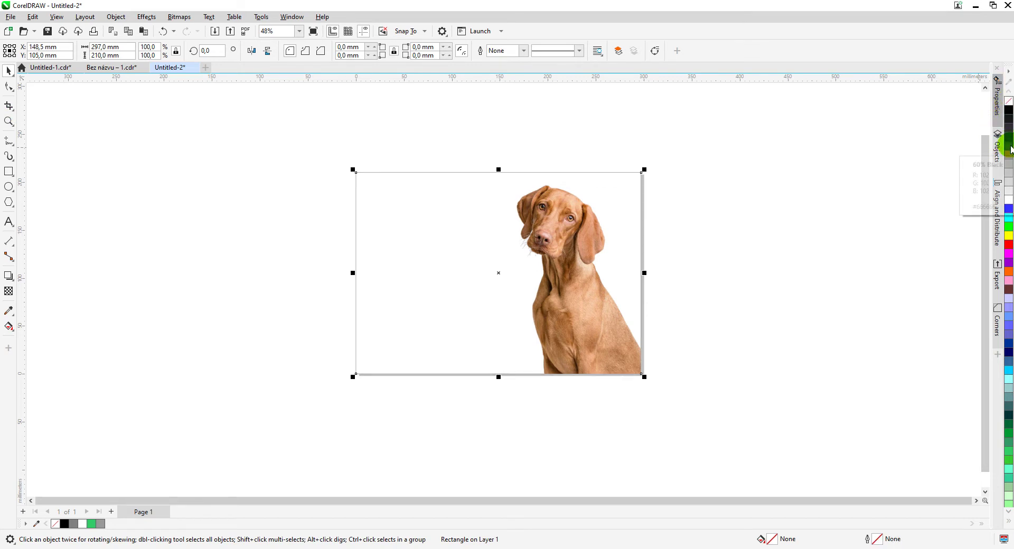
left_click(1009, 149)
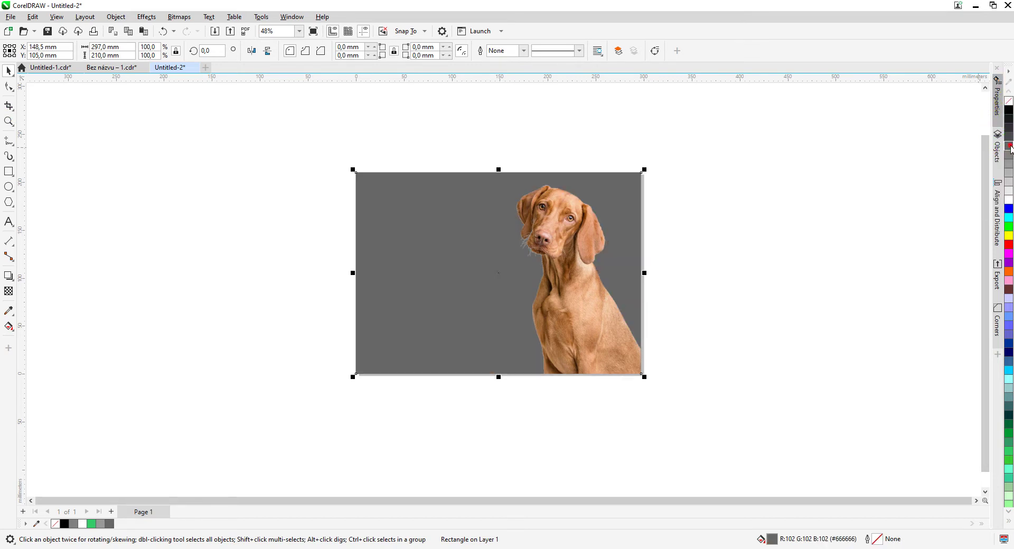
left_click(1009, 109)
left_click(799, 271)
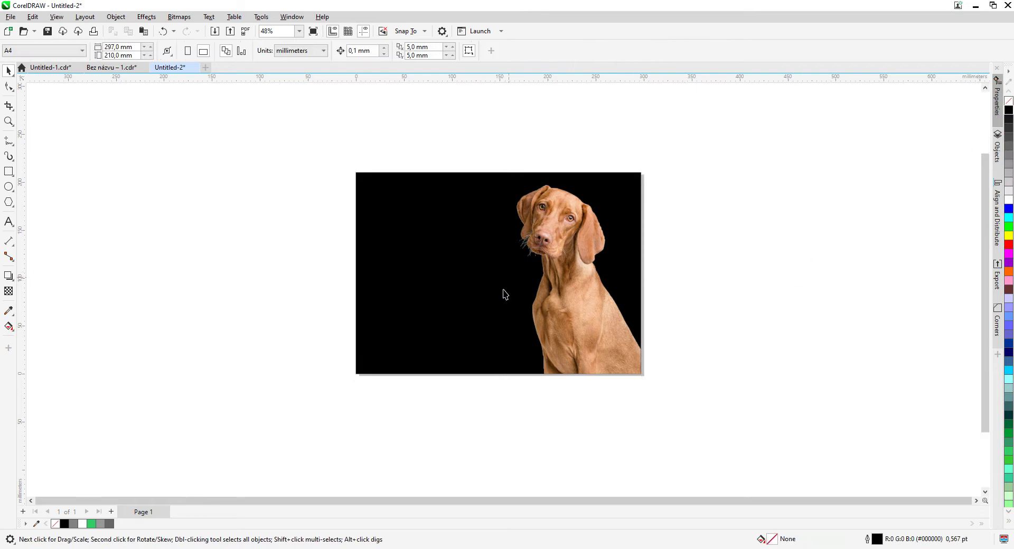
scroll(504, 294, "up", 2)
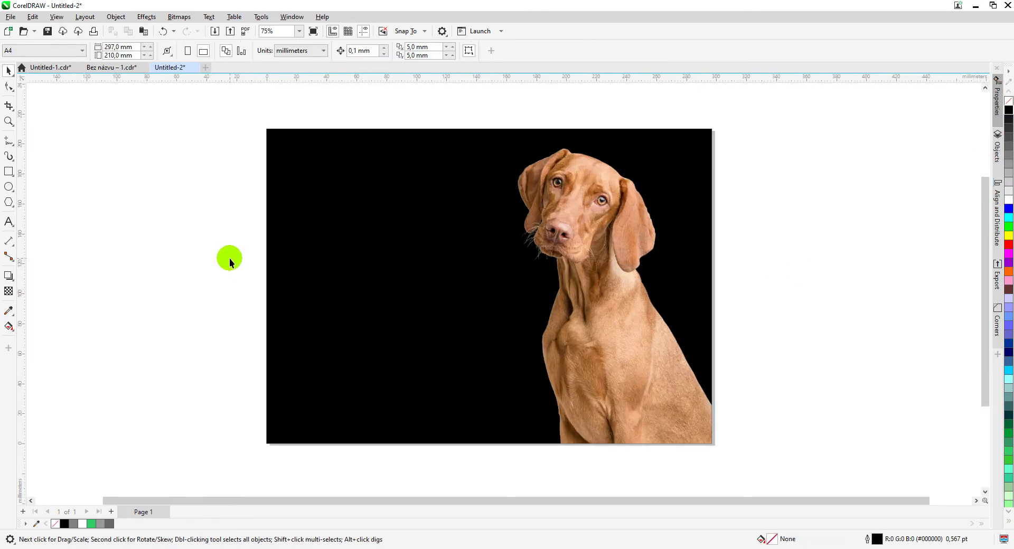
key("F4")
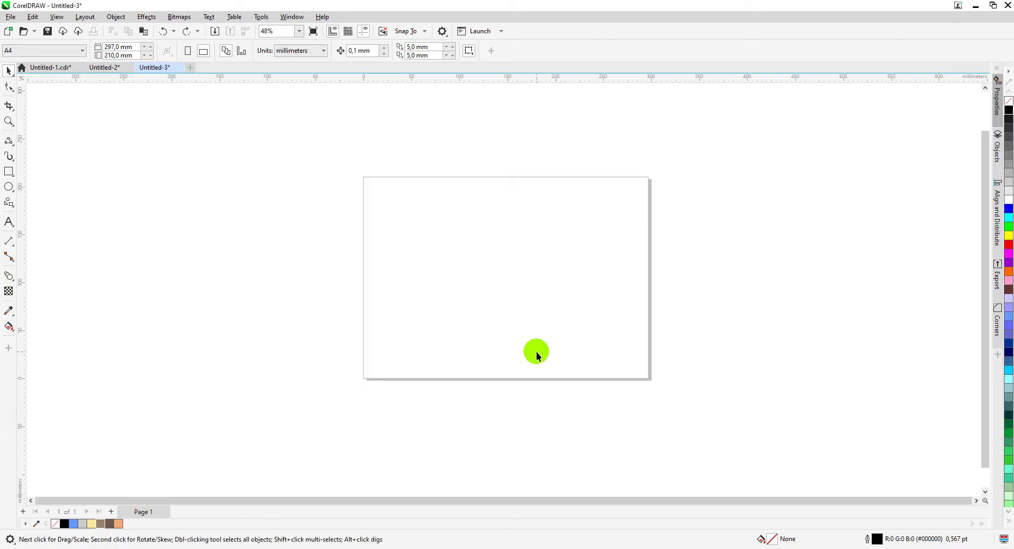
Import the tower photo b3 into the blank document and centre it on the page.
key("ctrl+i")
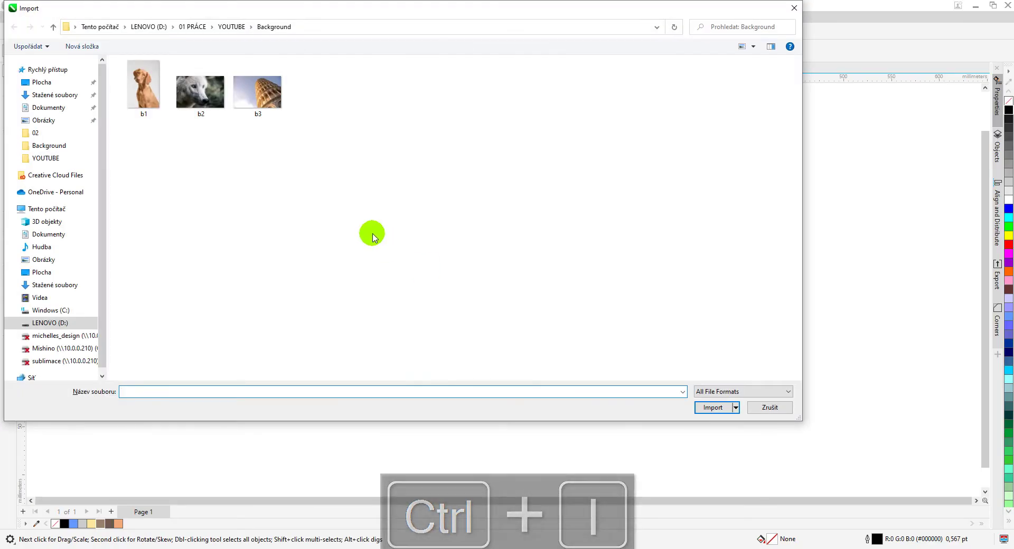
double_click(258, 91)
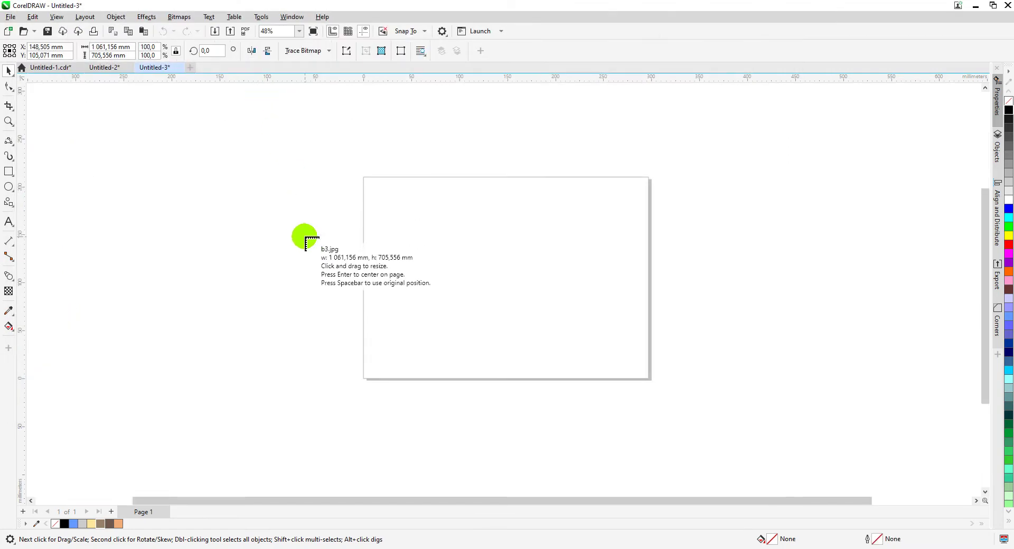
left_click(306, 239)
key("p")
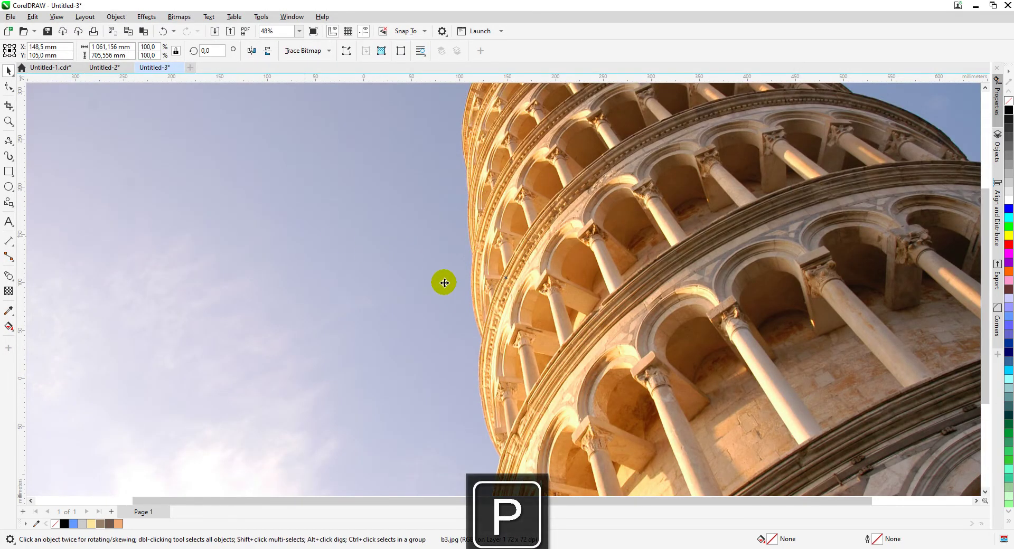
scroll(504, 290, "down", 3)
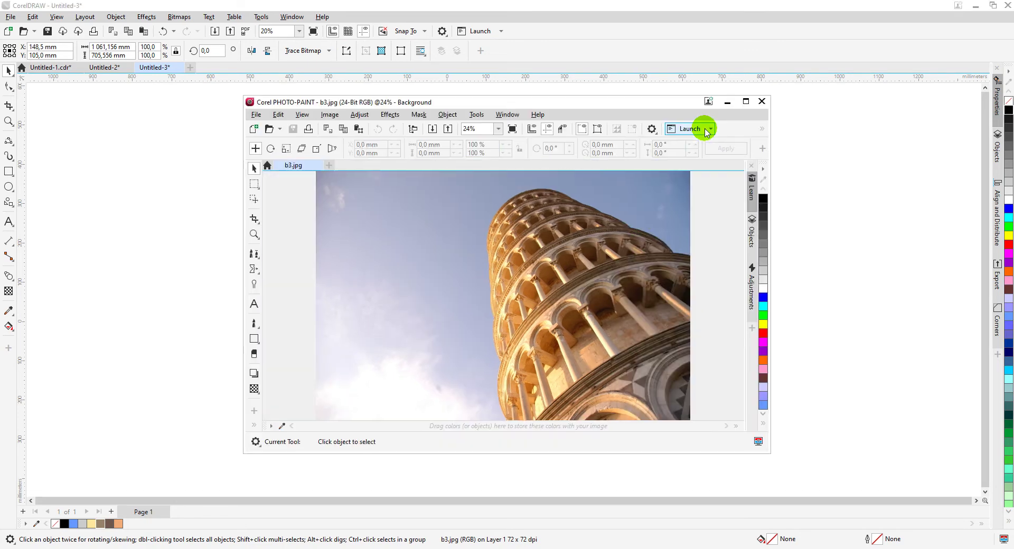
Maximize the PHOTO-PAINT window and create an editable object from the tower photo's background.
left_click(742, 101)
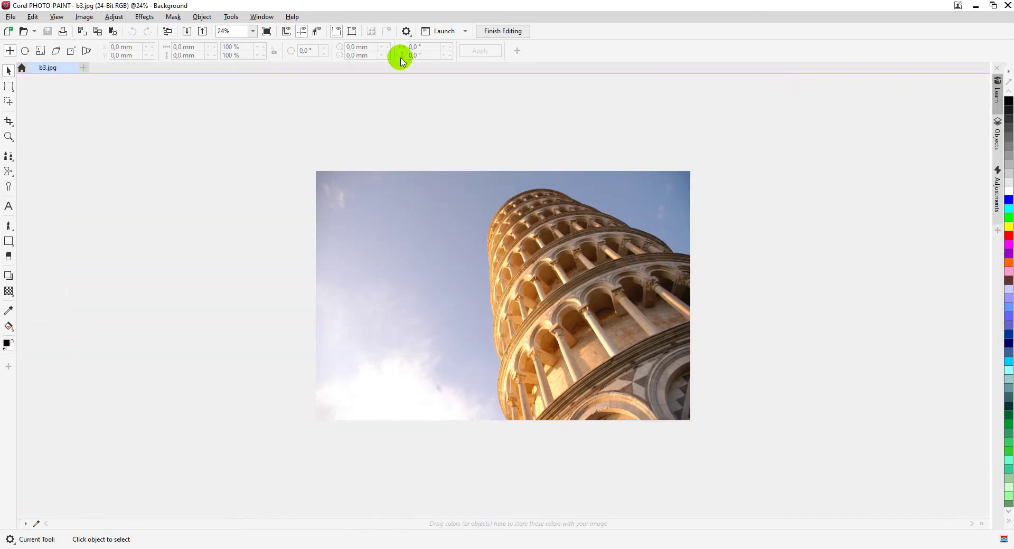
left_click(203, 17)
left_click(255, 30)
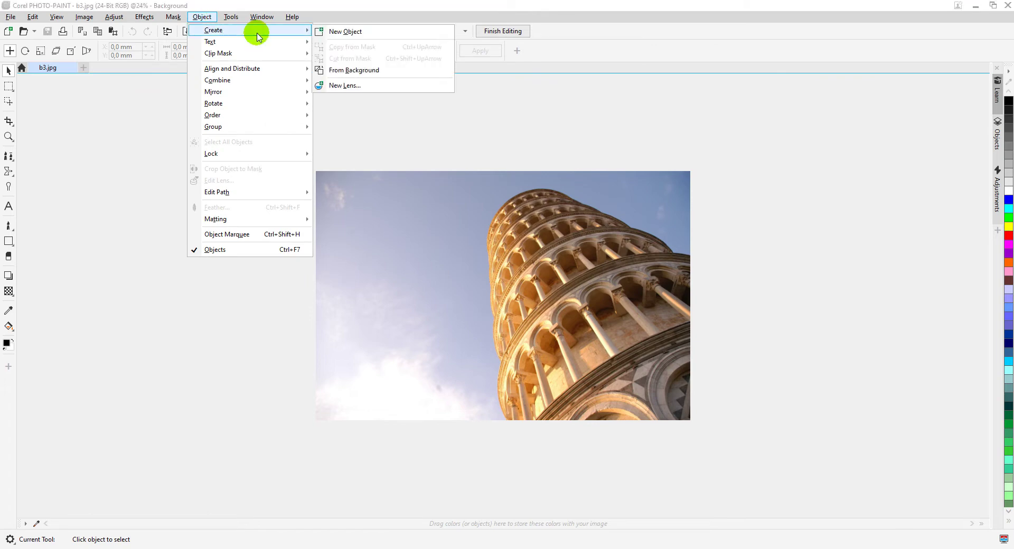
left_click(331, 70)
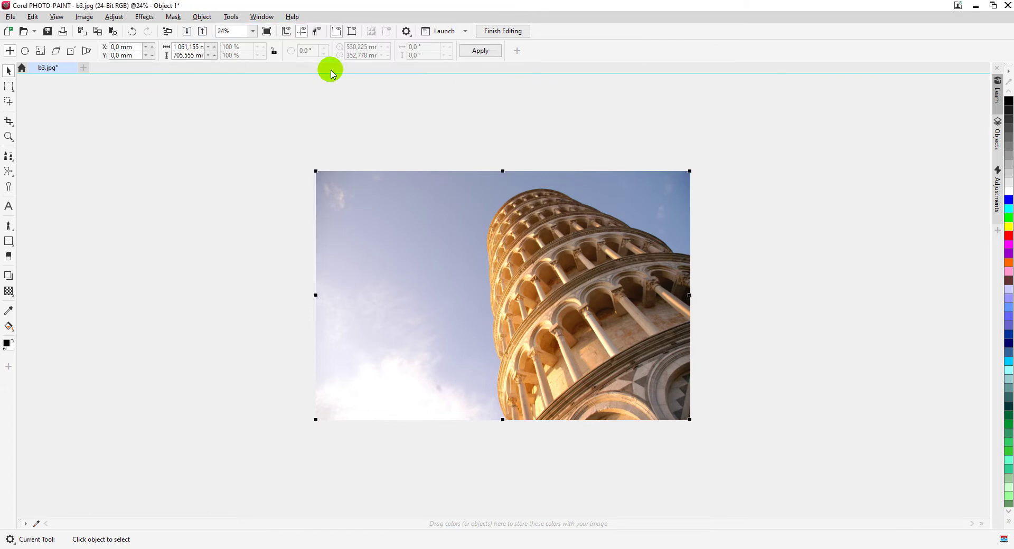
Mask the whole tower with the Smart Selection Mask, using a nib size of 350.
left_click(12, 91)
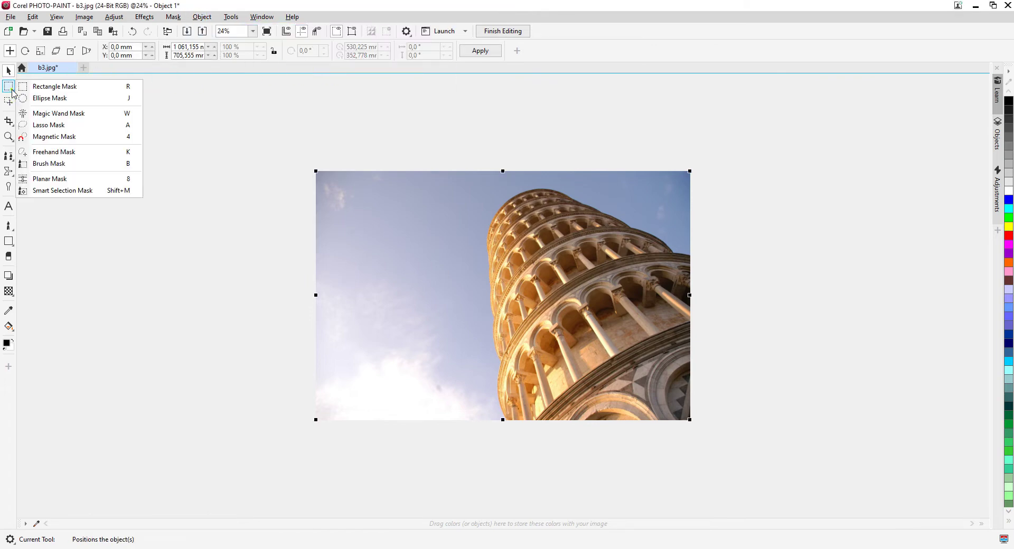
left_click(74, 189)
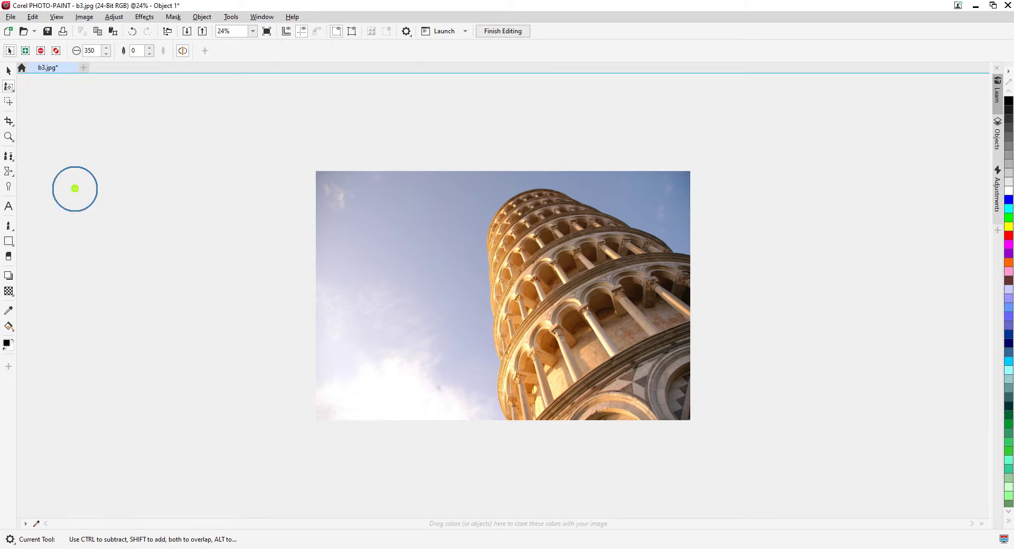
scroll(530, 306, "up", 3)
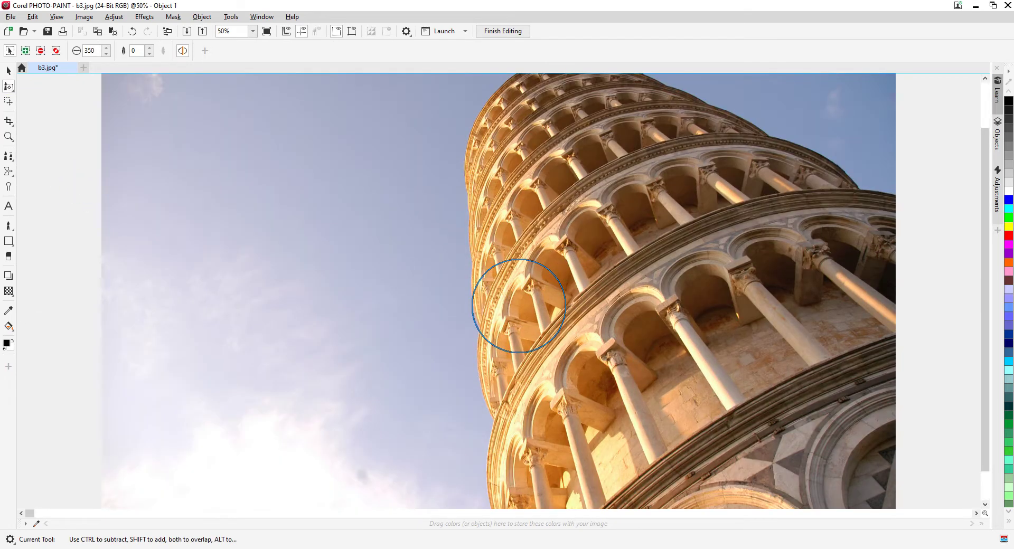
scroll(519, 306, "down", 1)
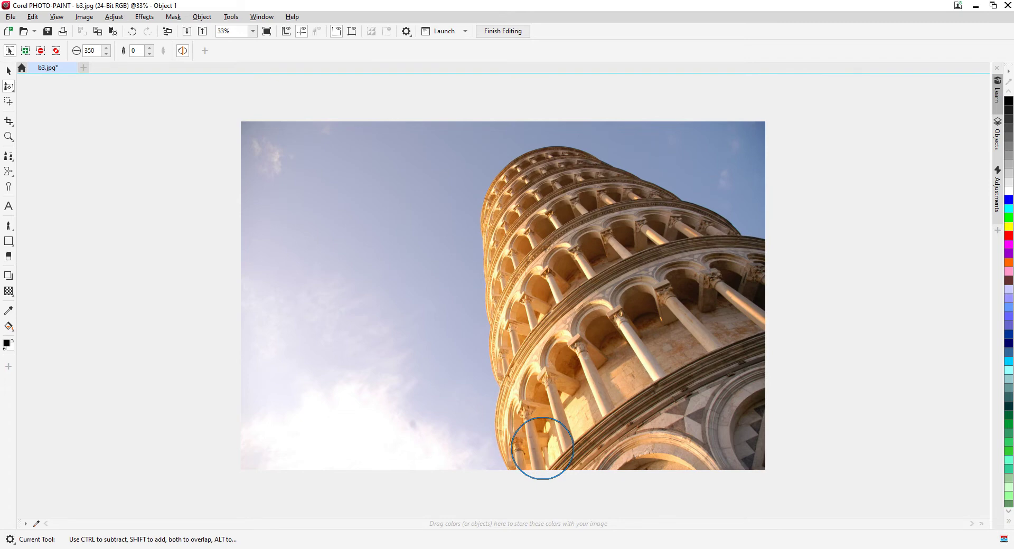
mouse_move(539, 463)
left_mouse_down()
mouse_move(549, 349)
mouse_move(524, 257)
mouse_move(526, 216)
mouse_move(542, 190)
mouse_move(576, 186)
mouse_move(662, 242)
mouse_move(760, 285)
mouse_move(820, 413)
left_mouse_up()
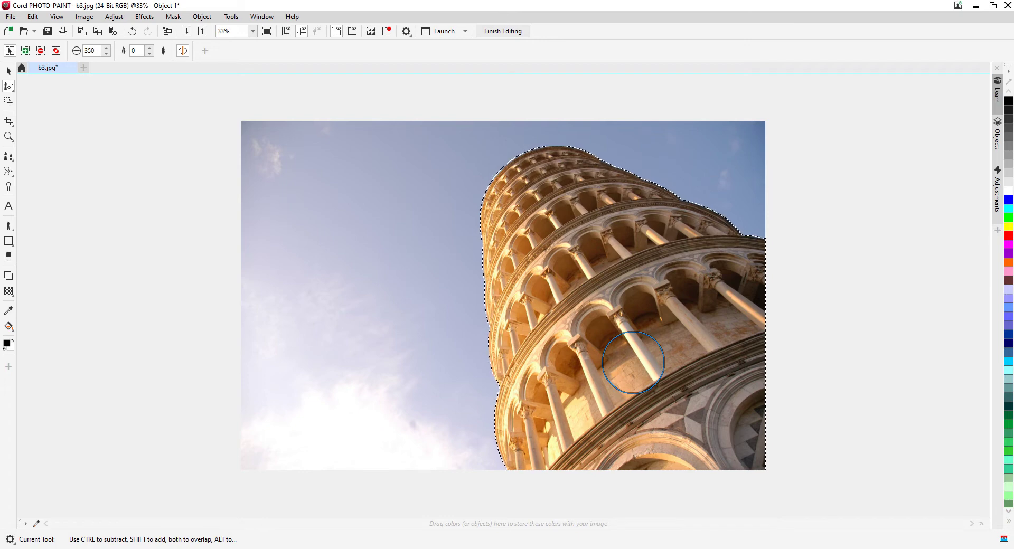
Invert the tower mask and delete the sky around the tower.
left_click(385, 33)
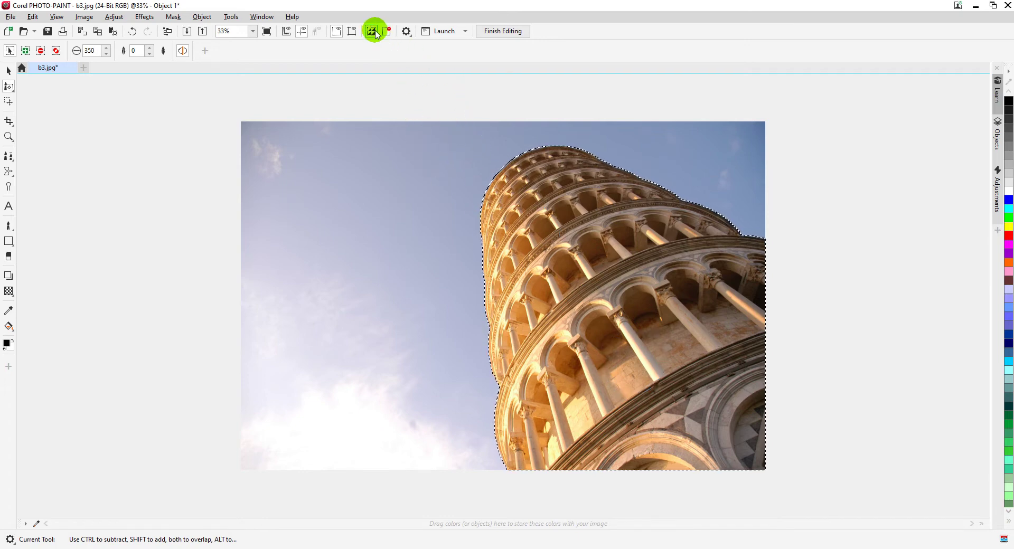
left_click(373, 31)
key("Delete")
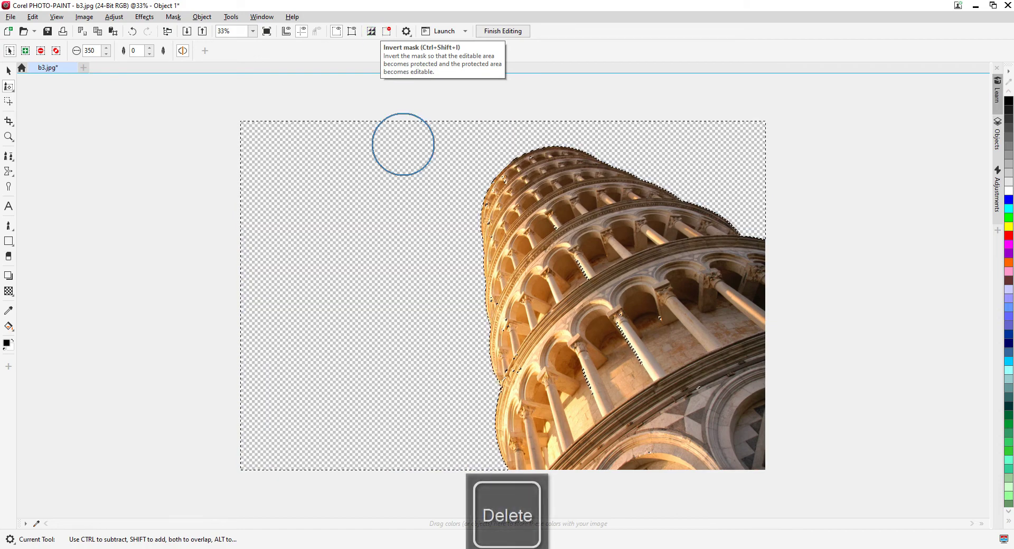
Save the edited tower image and close PHOTO-PAINT to return to CorelDRAW.
scroll(554, 282, "down", 3)
scroll(555, 281, "up", 3)
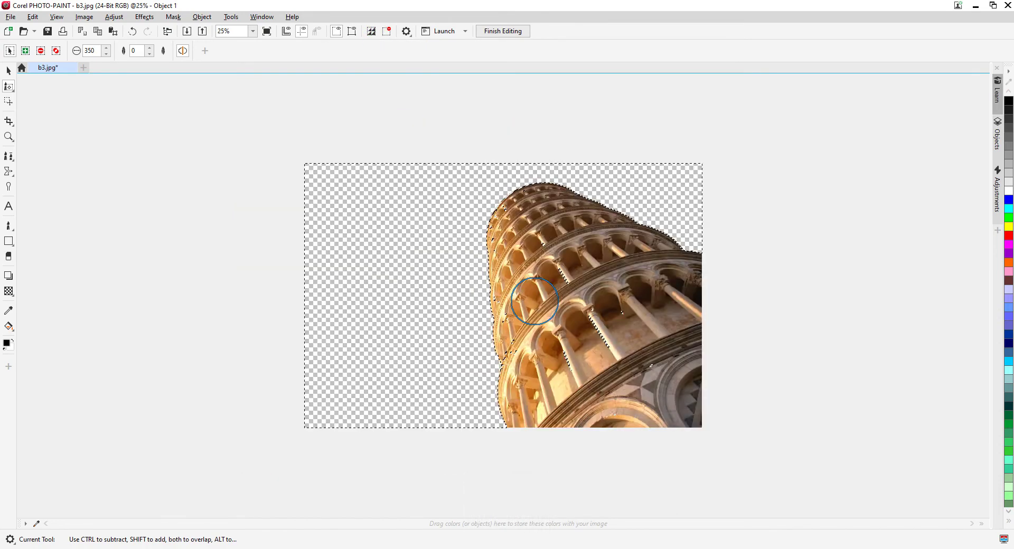
left_click(48, 32)
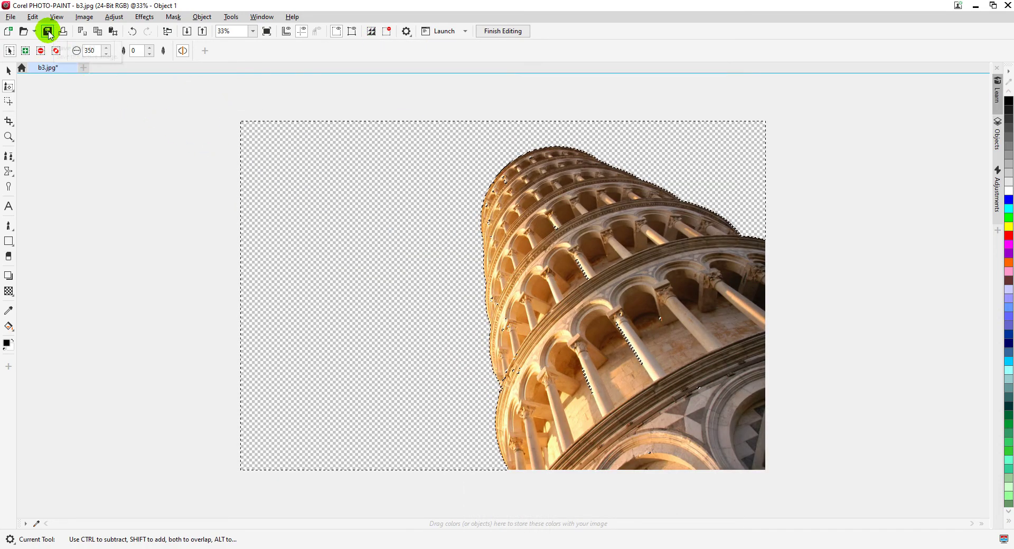
left_click(1009, 6)
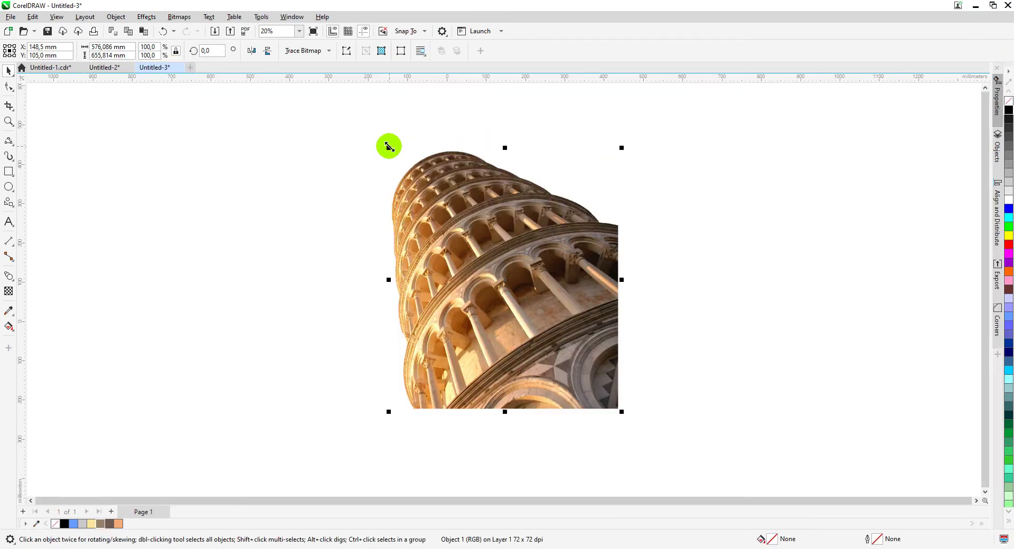
Scale the tower cutout down to about 160 × 182 mm and align it to the page's bottom-right corner.
left_click_drag(388, 147, 505, 262)
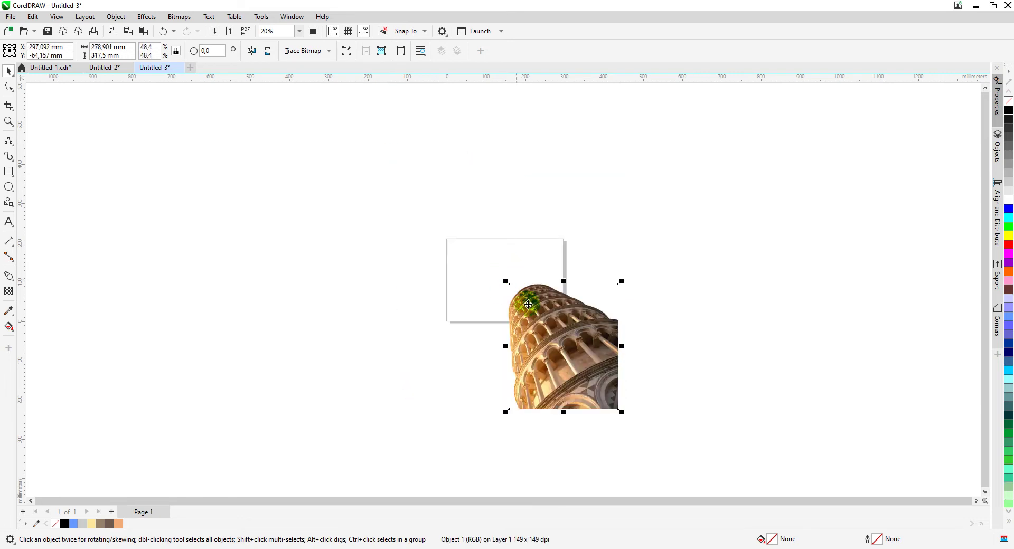
scroll(529, 307, "up", 2)
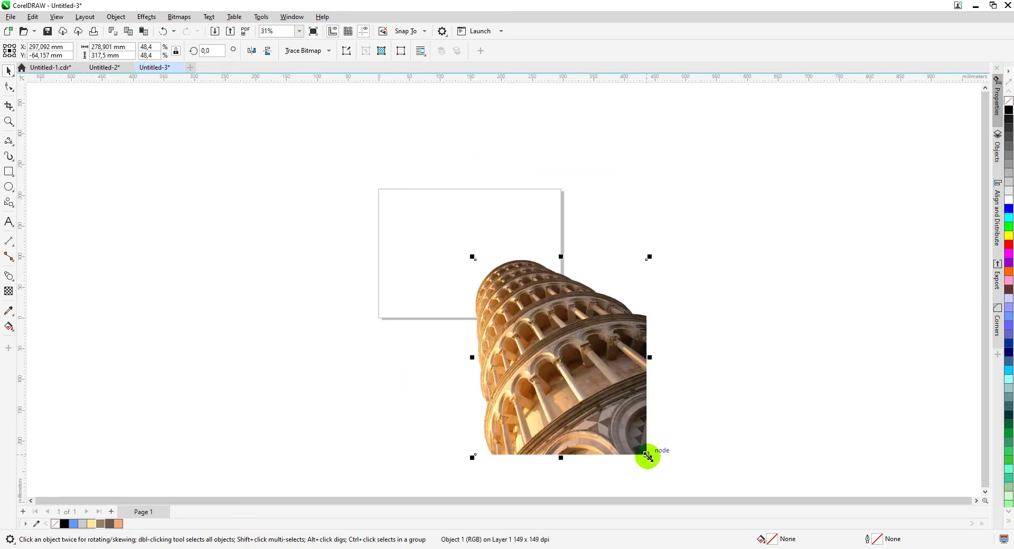
left_click_drag(647, 454, 562, 319)
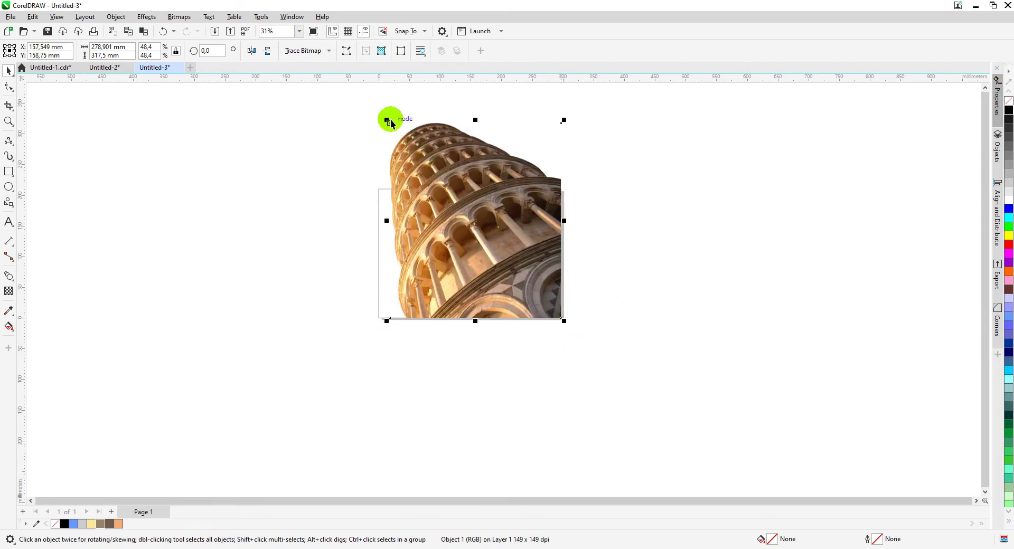
left_click_drag(386, 119, 452, 196)
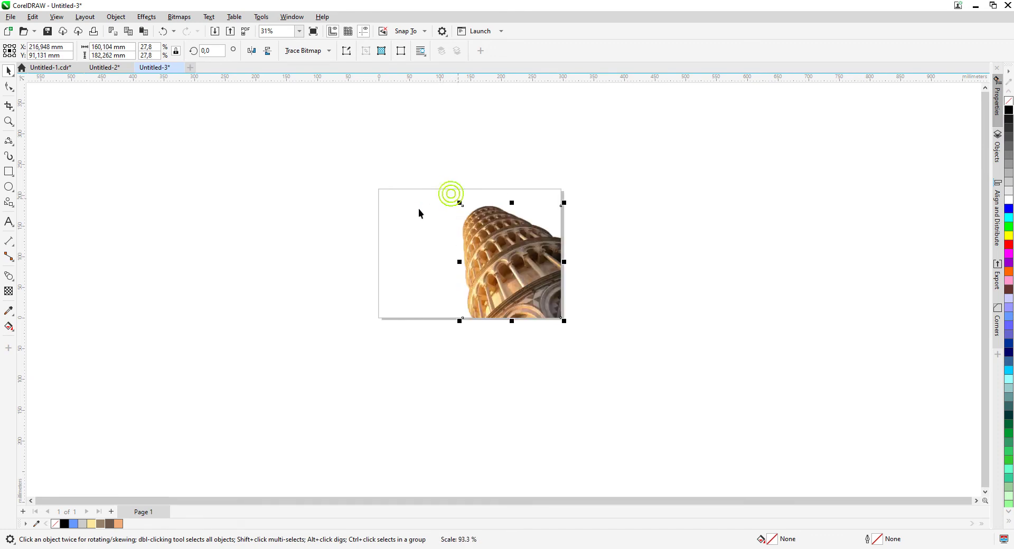
left_click(366, 210)
scroll(503, 290, "up", 3)
scroll(503, 289, "up", 1)
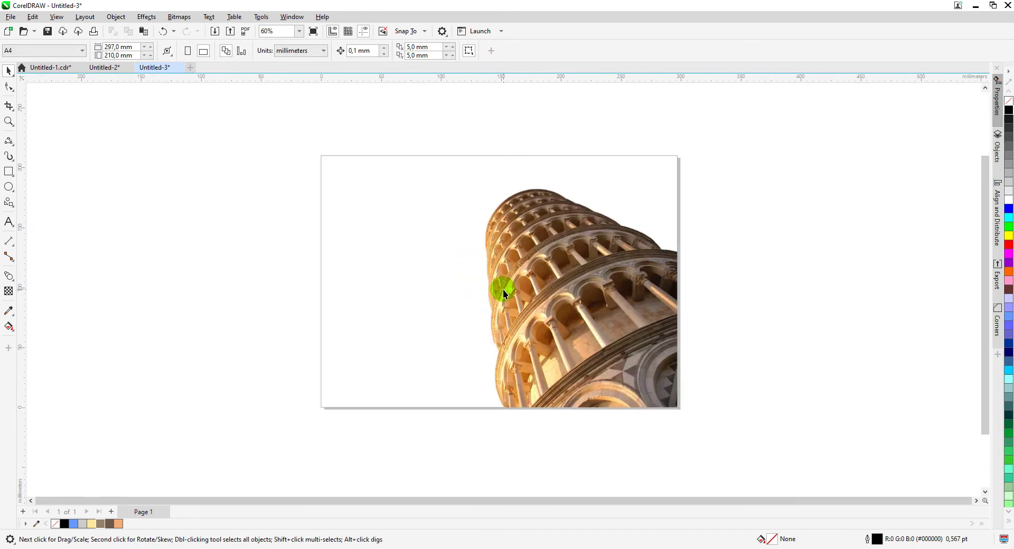
Create a page-sized rectangle behind the tower and remove its outline.
double_click(8, 171)
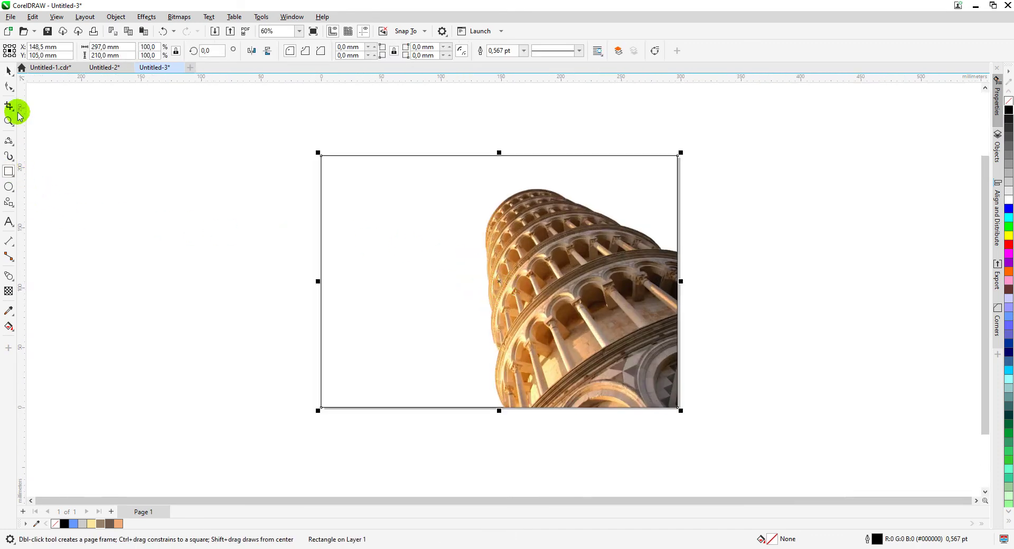
left_click(9, 72)
right_click(54, 524)
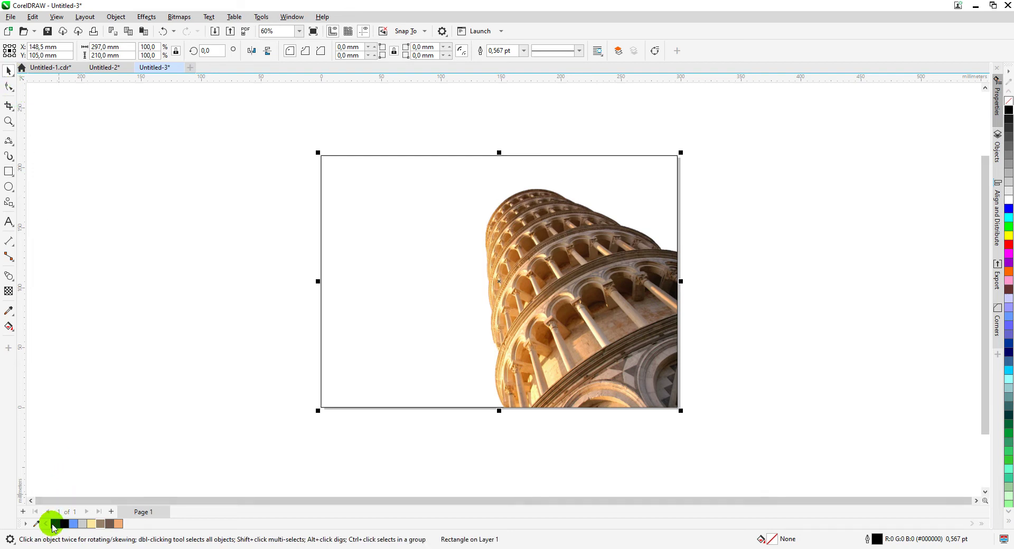
Fill the page-sized rectangle with the brown colour #988775 sampled from the tower.
left_click(9, 311)
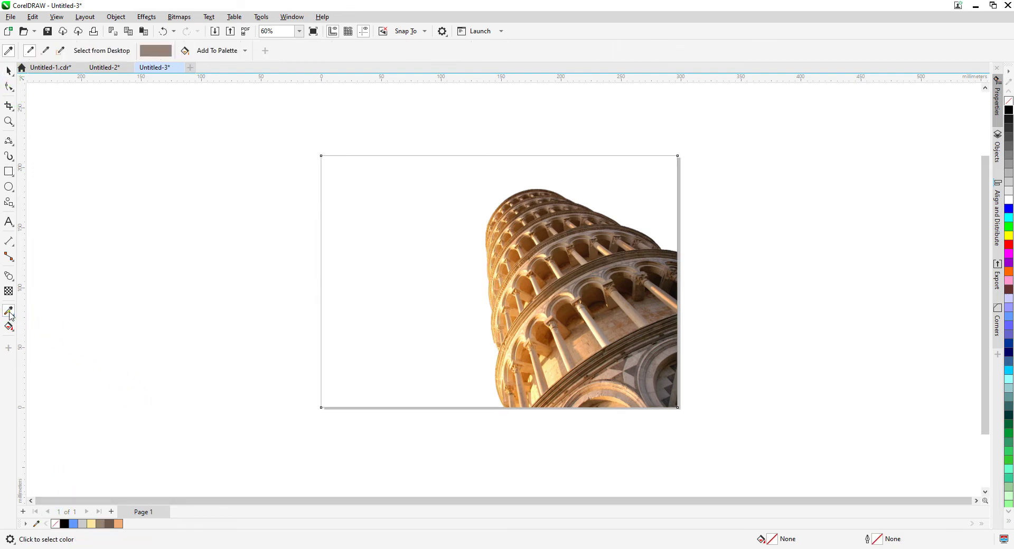
left_click(649, 283)
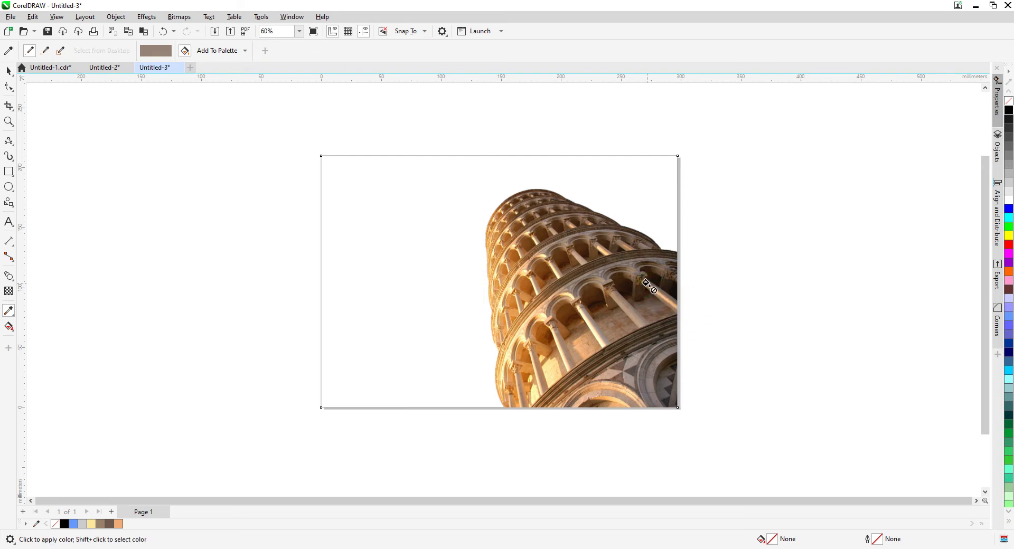
left_click(324, 171)
left_click(8, 71)
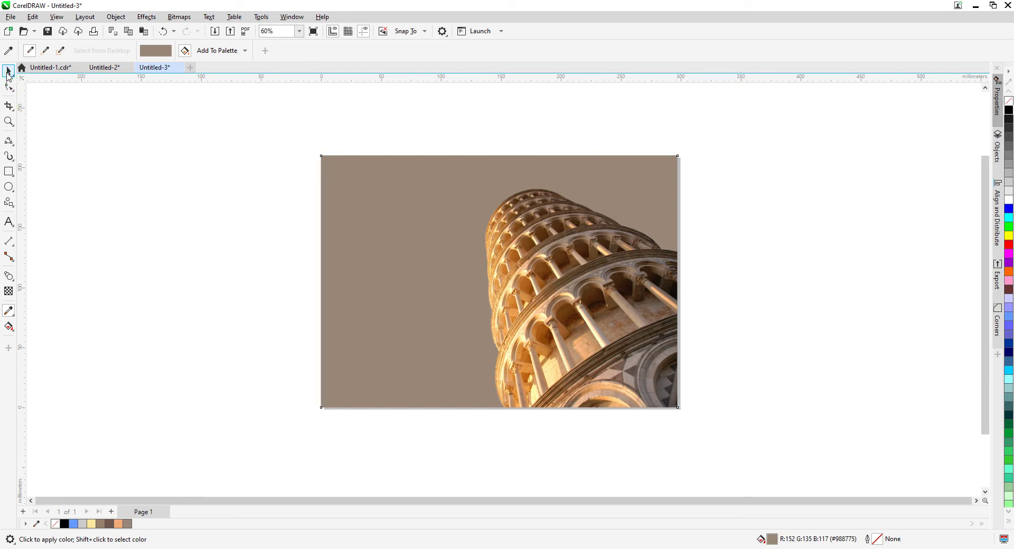
left_click(166, 203)
key("F4")
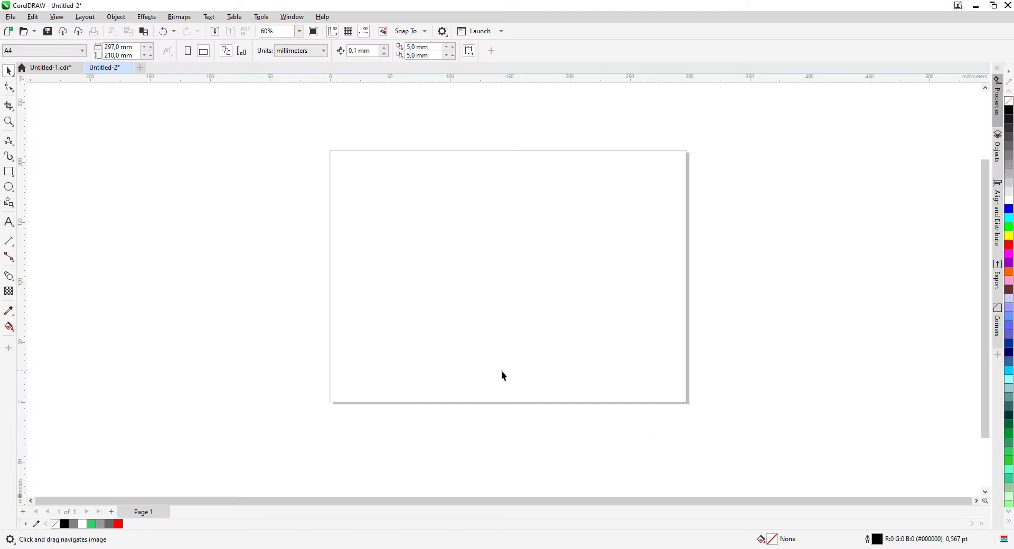
Import the wolf photo wolf-4483675.jpg into the blank document and centre it on the page.
key("ctrl+i")
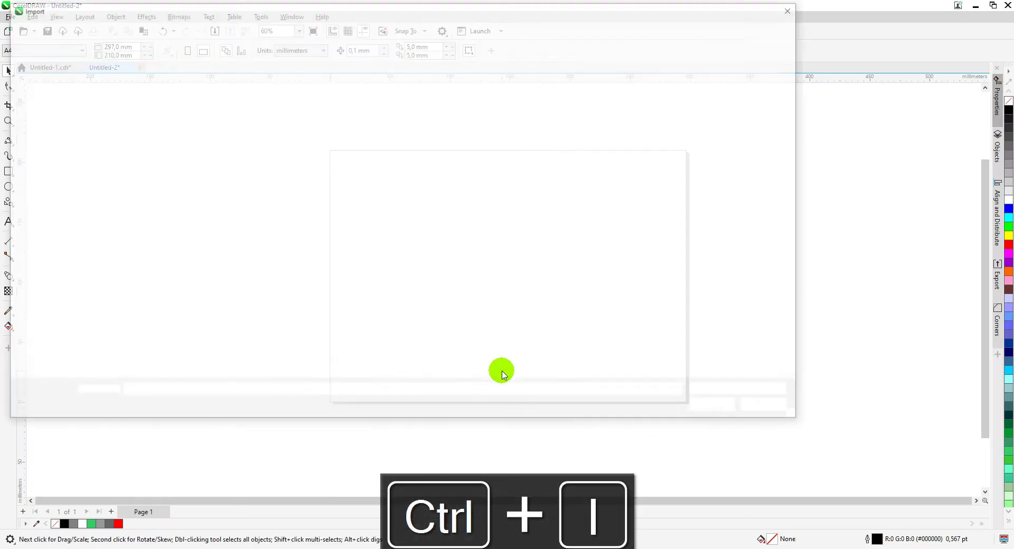
double_click(204, 98)
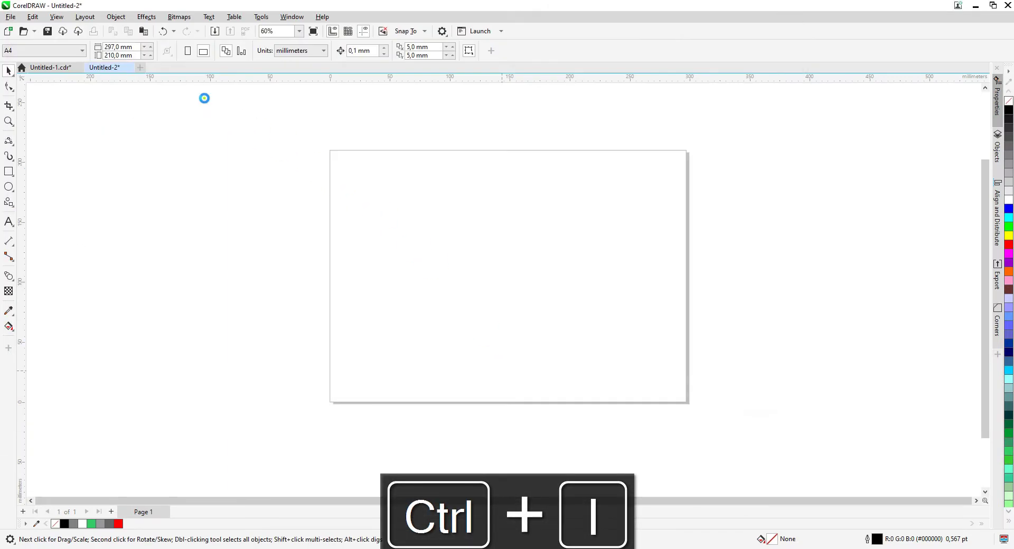
left_click(290, 150)
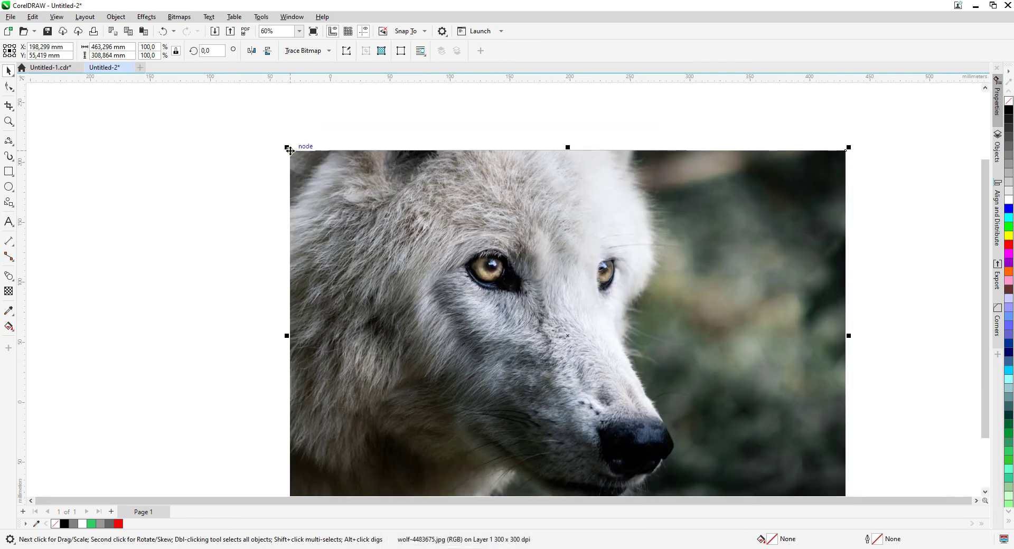
key("p")
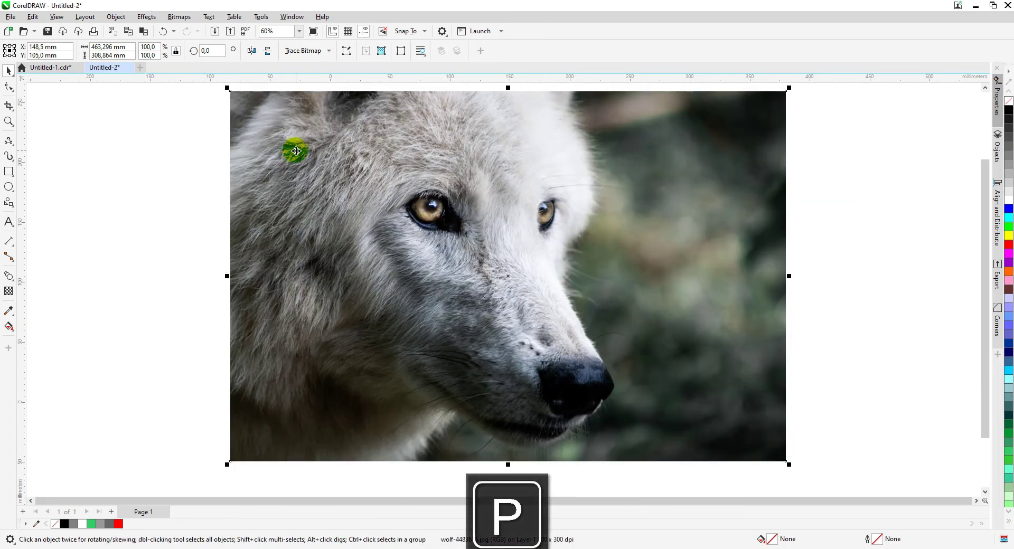
Open the wolf bitmap for editing in PHOTO-PAINT and maximize the window.
left_click(349, 51)
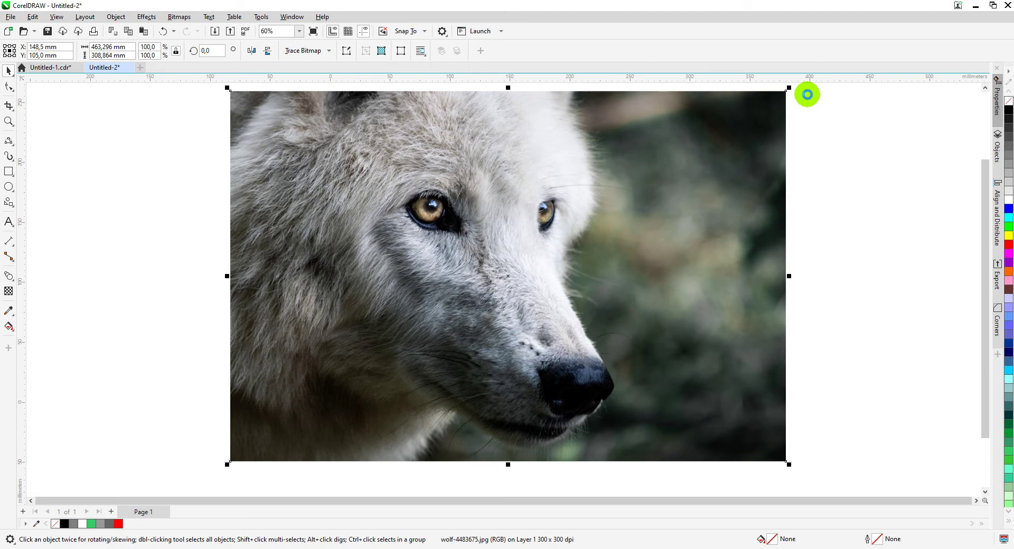
left_click(746, 102)
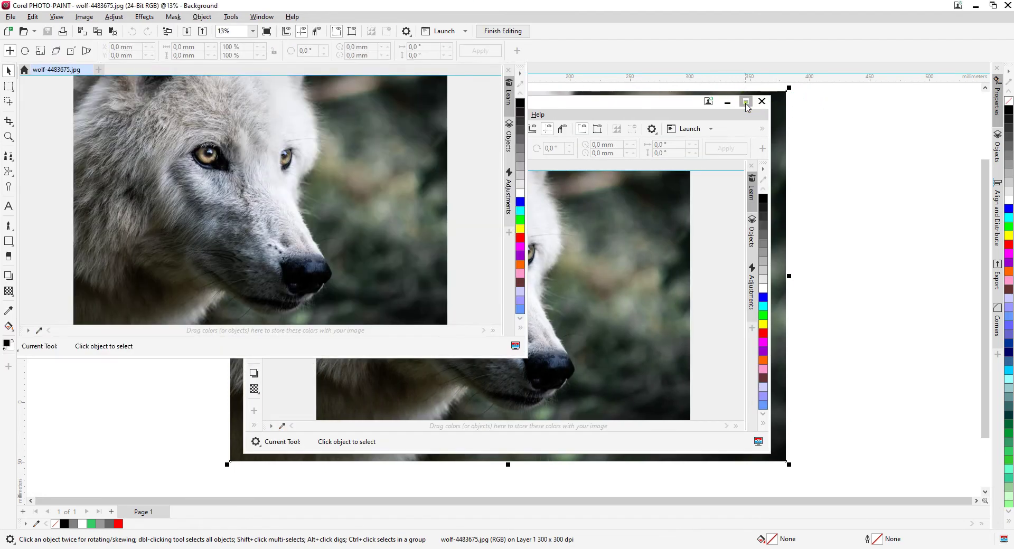
left_click(709, 116)
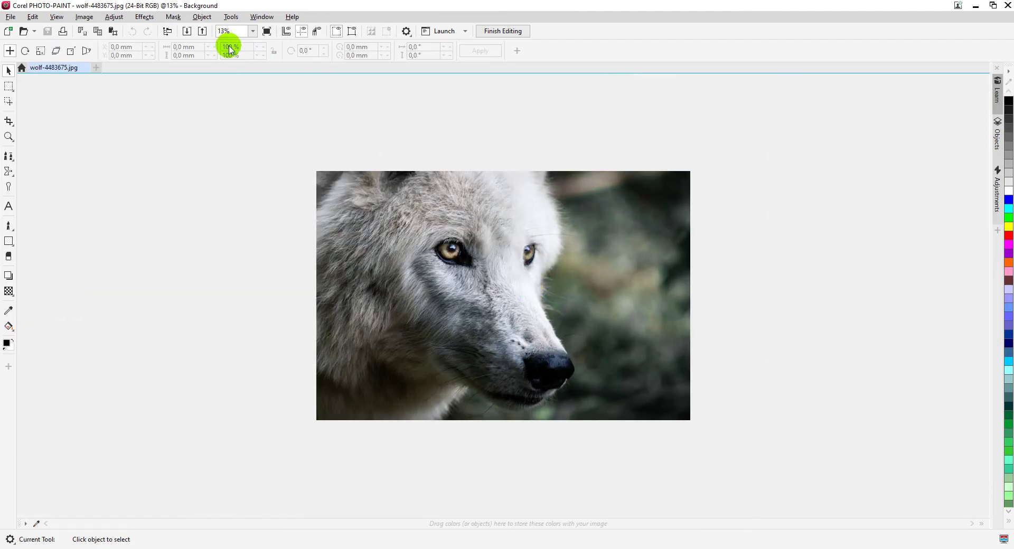
left_click(225, 30)
left_click(224, 31)
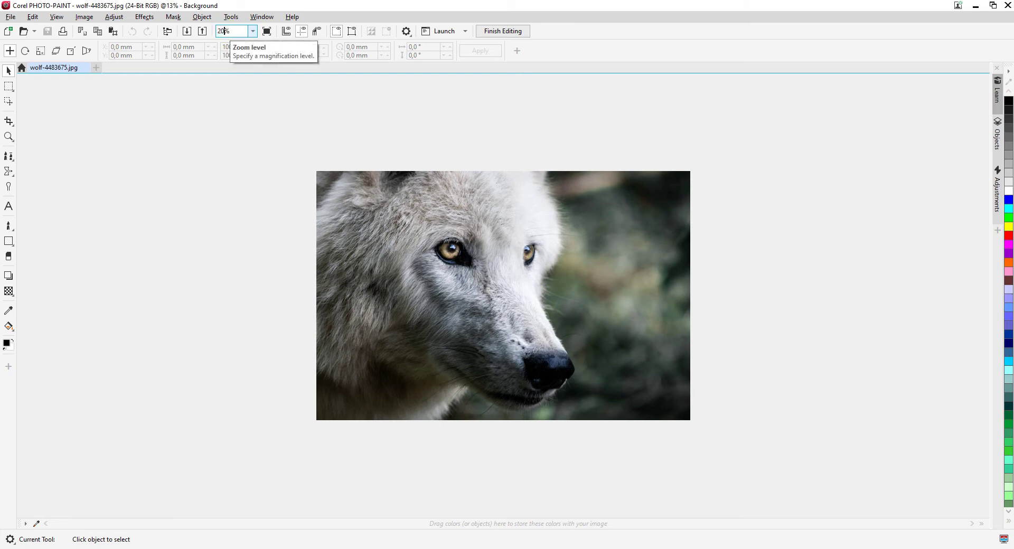
key("Return")
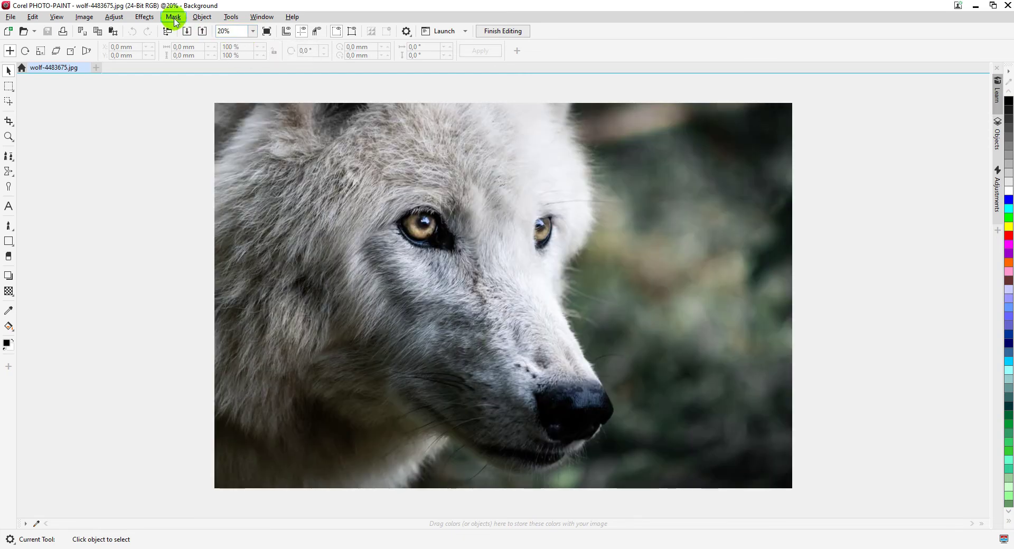
Open the Cutout Lab for the wolf photo and maximize its window.
left_click(82, 16)
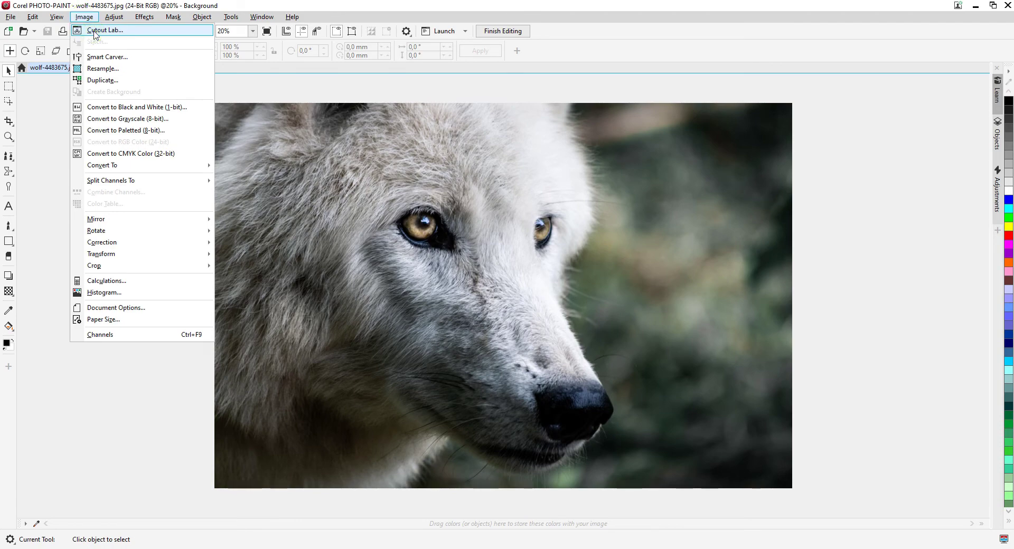
left_click(95, 33)
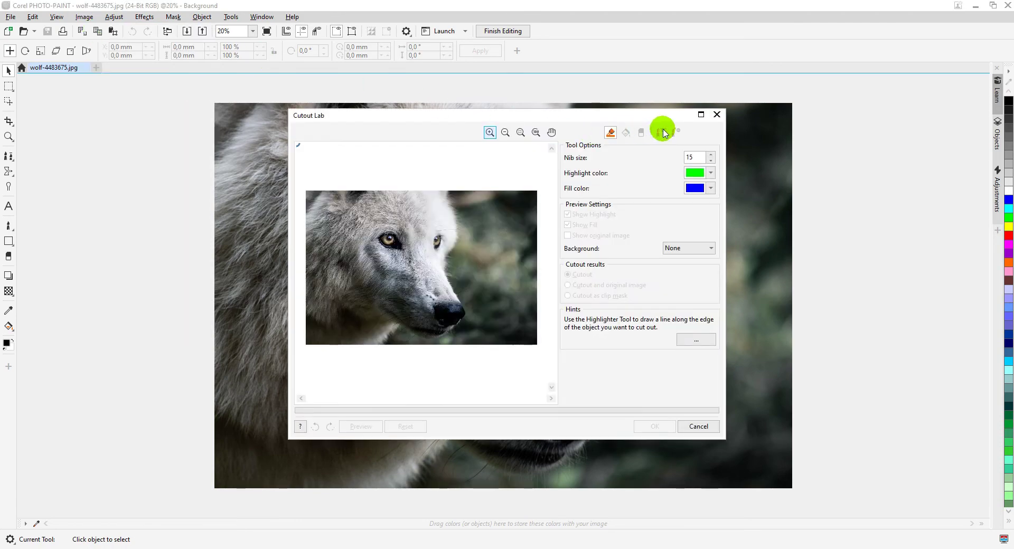
left_click(701, 114)
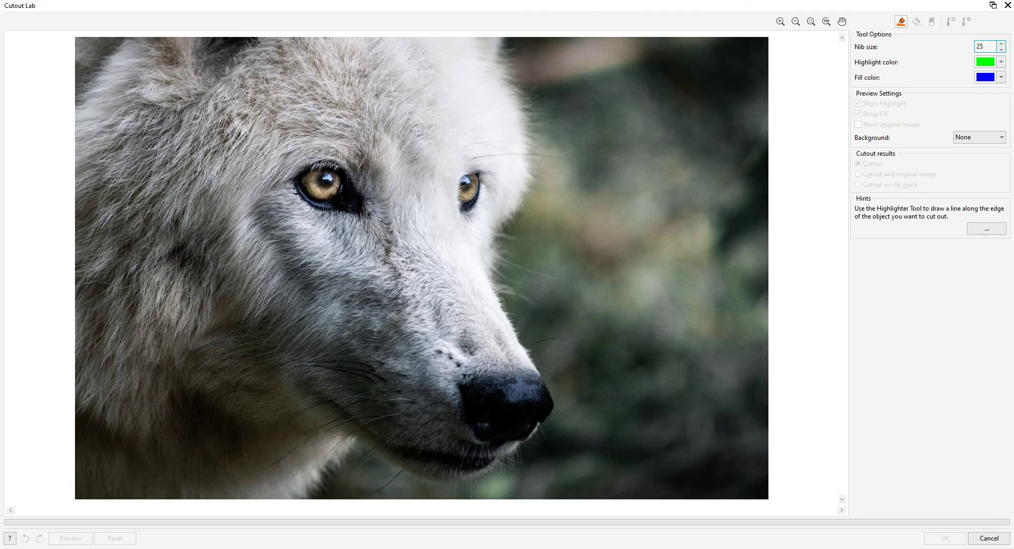
Set the highlighter nib size to 300 and trace the wolf's edge from the neck around the nose to the top of the head.
key("Return")
left_click(985, 46)
left_click(308, 486)
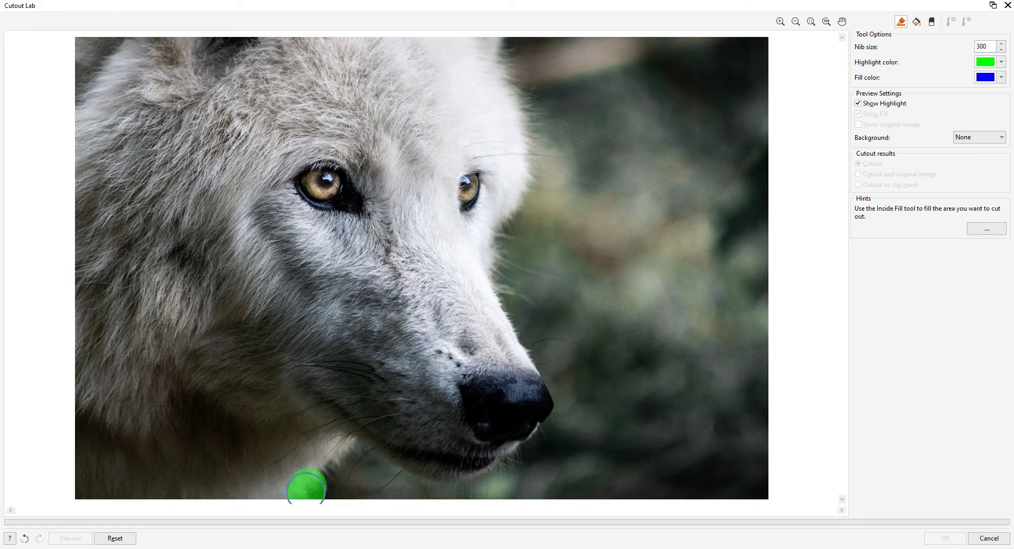
mouse_move(307, 485)
left_mouse_down()
mouse_move(362, 438)
mouse_move(413, 474)
mouse_move(460, 480)
mouse_move(526, 448)
mouse_move(546, 424)
mouse_move(554, 392)
mouse_move(489, 275)
mouse_move(493, 235)
mouse_move(539, 169)
mouse_move(505, 56)
left_mouse_up()
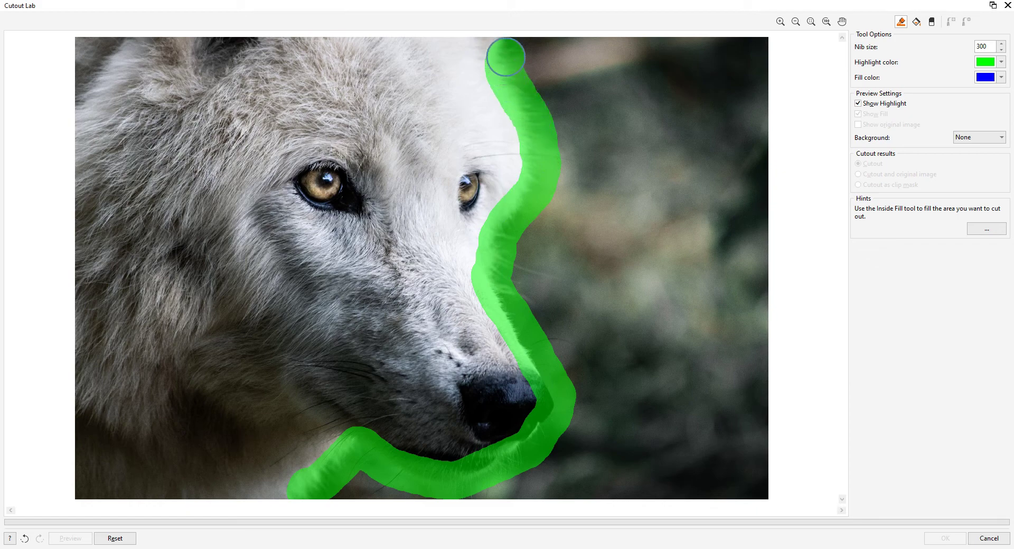
Fill the wolf's head inside the highlighted edge and preview the cutout against a Grayscale background.
left_click(916, 22)
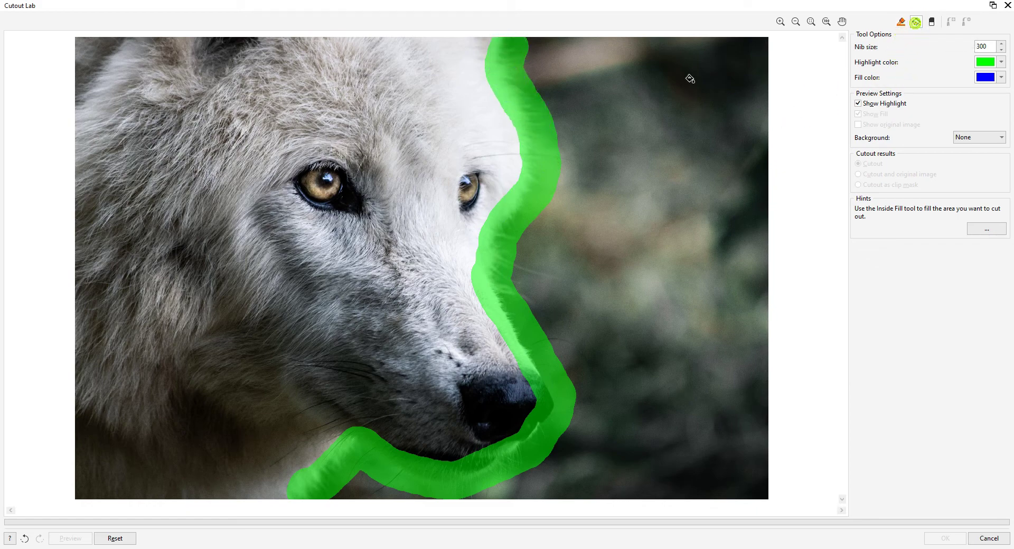
left_click(430, 161)
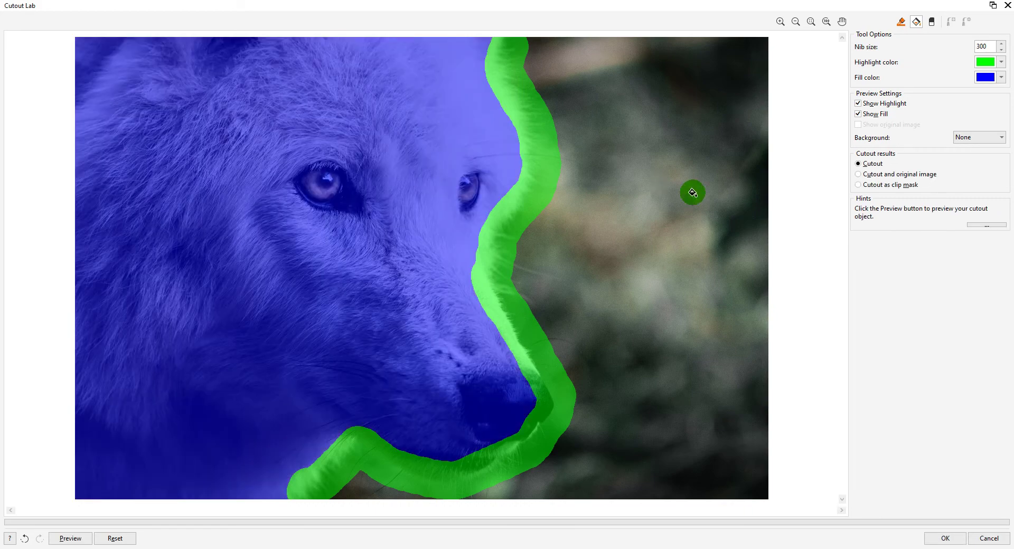
left_click(70, 539)
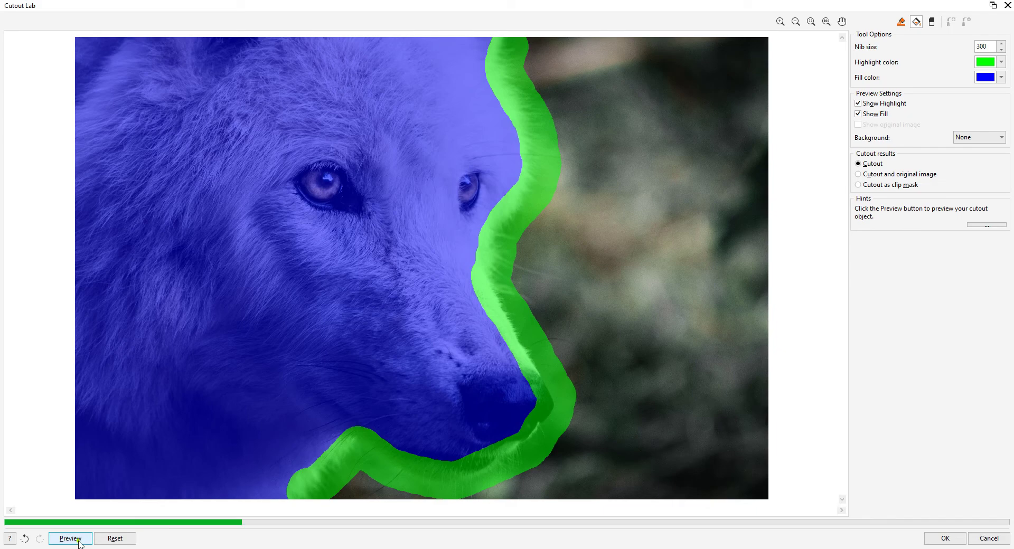
left_click(70, 538)
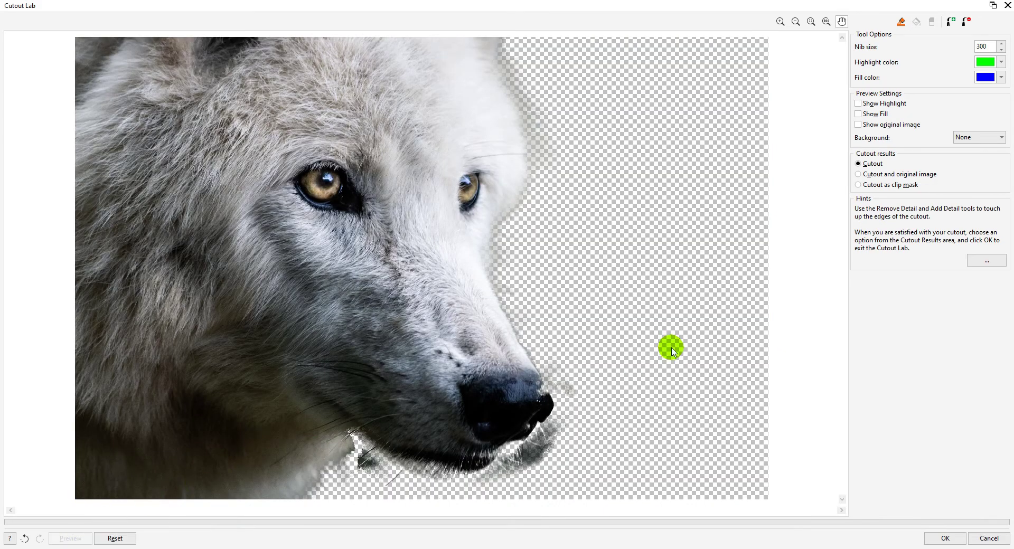
left_click(981, 139)
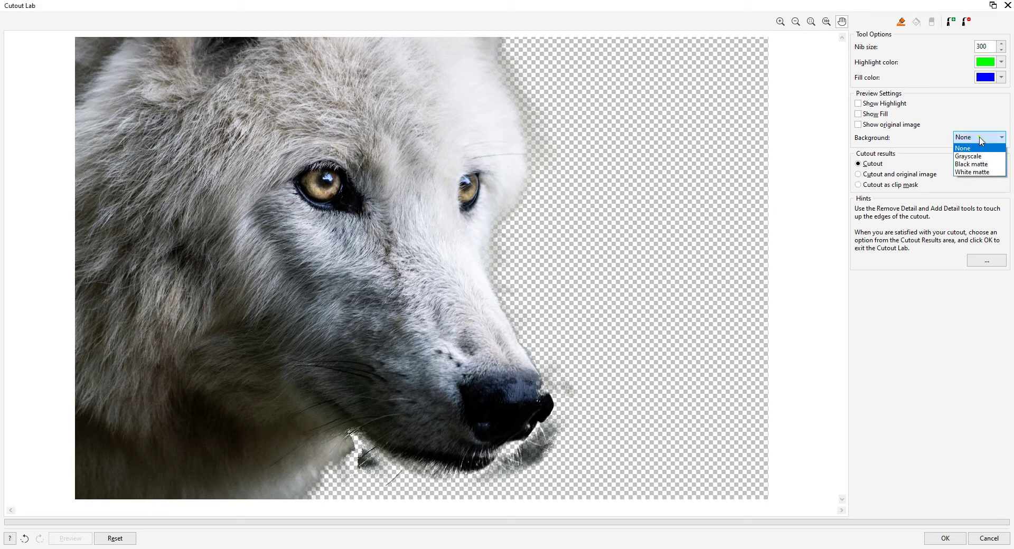
left_click(983, 157)
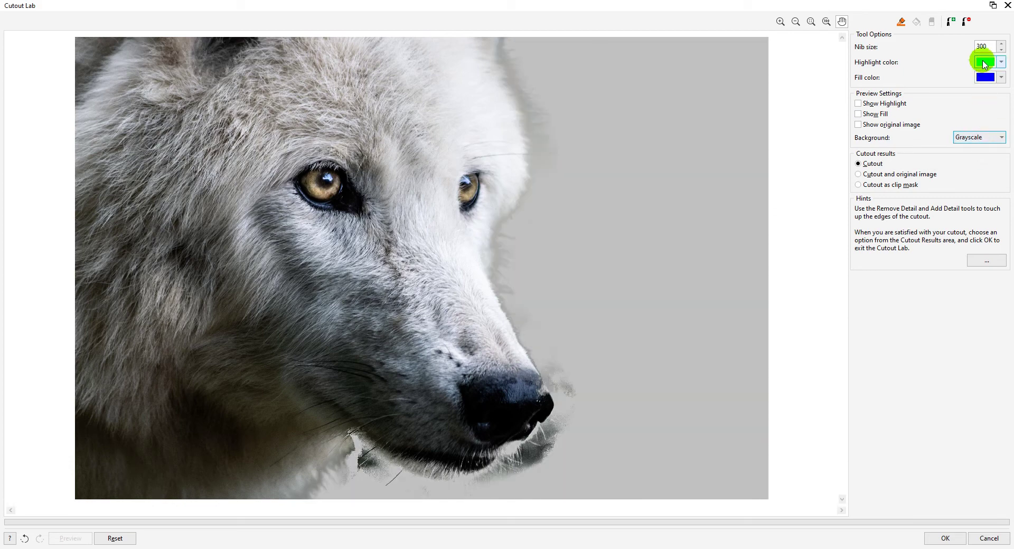
Restore missing pixels along the wolf's chin, mouth and nose with the Add Detail tool at nib size 250.
left_click_drag(985, 46, 970, 47)
type("250")
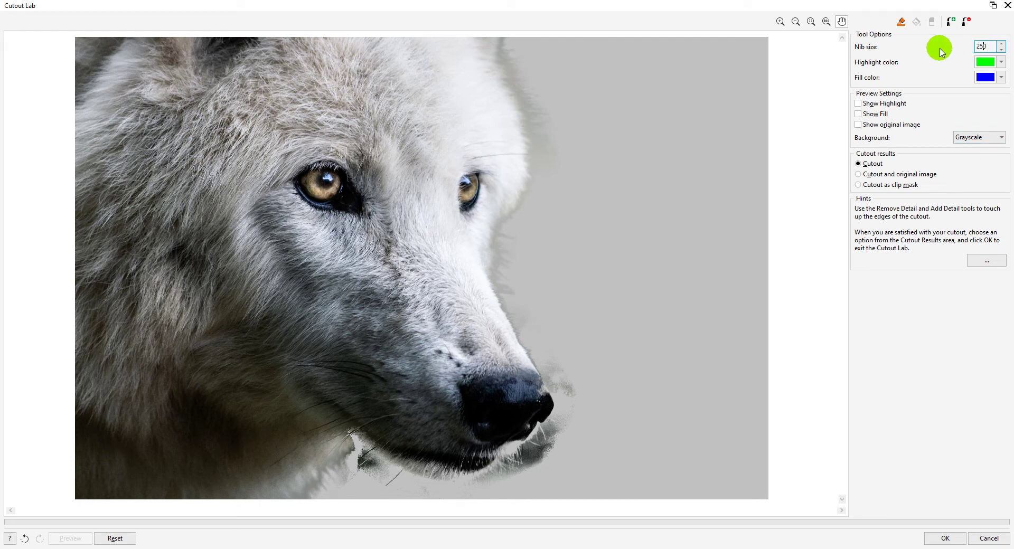
left_click(952, 23)
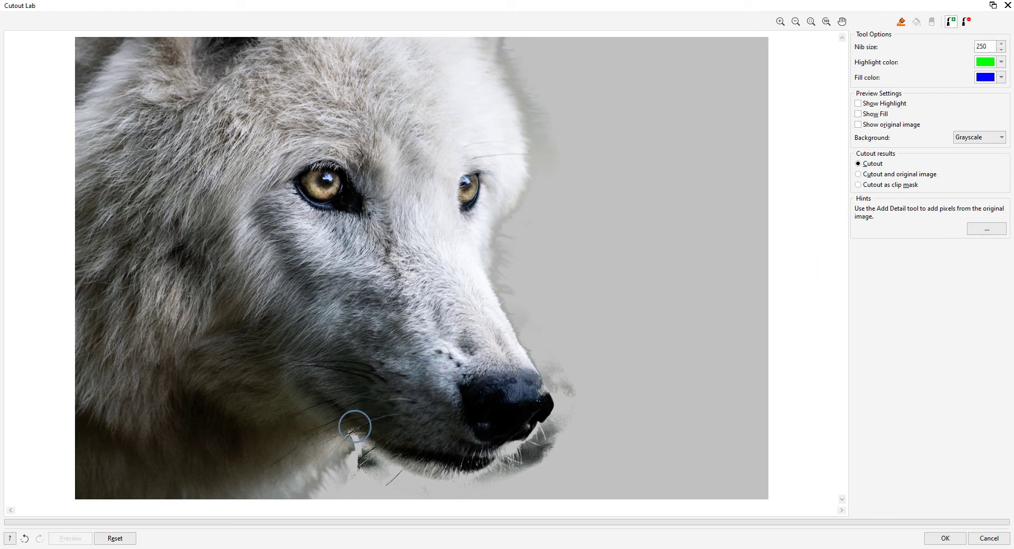
left_click_drag(363, 435, 339, 443)
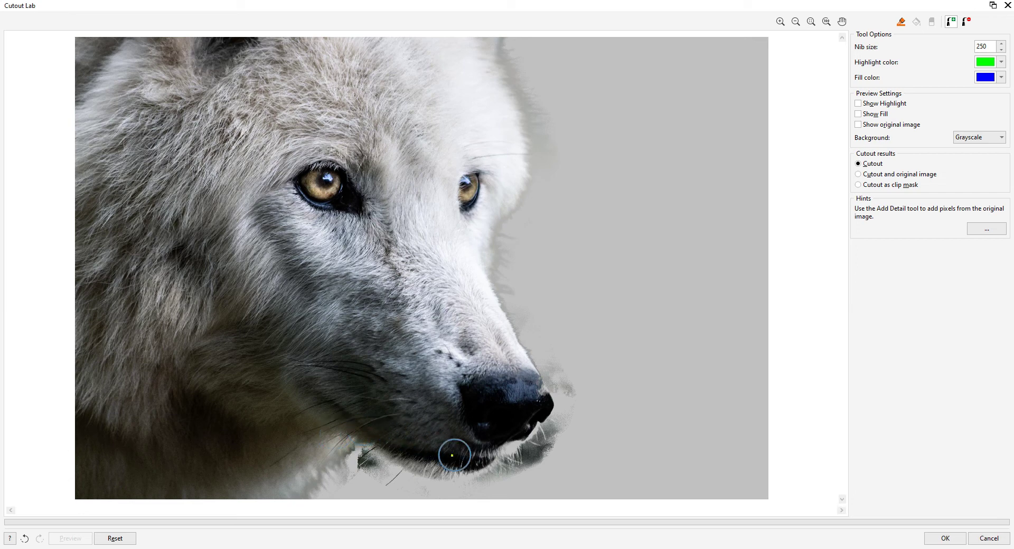
mouse_move(450, 453)
left_mouse_down()
mouse_move(515, 428)
mouse_move(468, 459)
mouse_move(521, 430)
mouse_move(494, 449)
mouse_move(523, 419)
mouse_move(481, 427)
left_mouse_up()
mouse_move(411, 449)
left_mouse_down()
mouse_move(469, 460)
mouse_move(442, 465)
mouse_move(409, 452)
mouse_move(471, 458)
mouse_move(447, 461)
mouse_move(495, 440)
mouse_move(540, 396)
left_mouse_up()
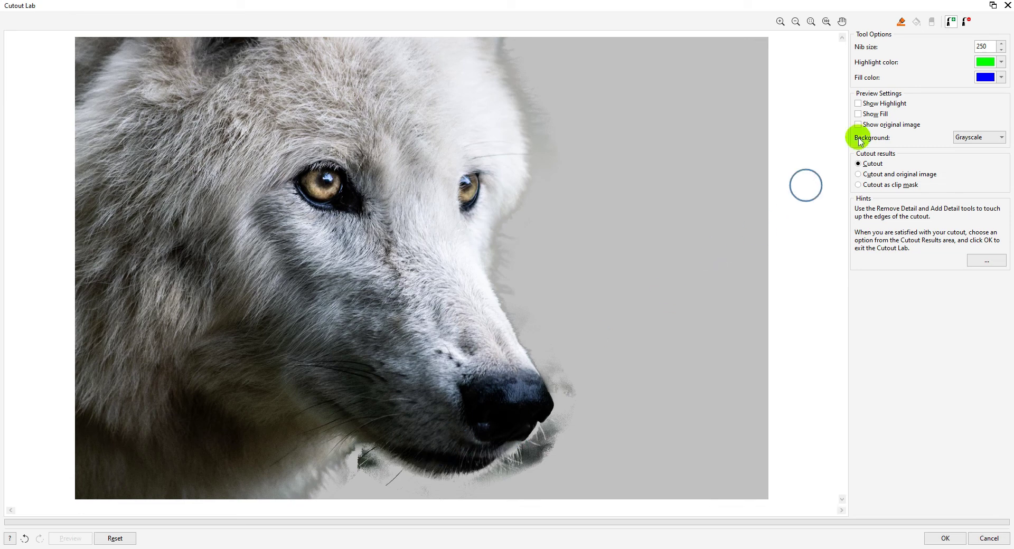
Erase the leftover background around the wolf's nose, muzzle, forehead and neck with the Remove Detail tool.
left_click(967, 22)
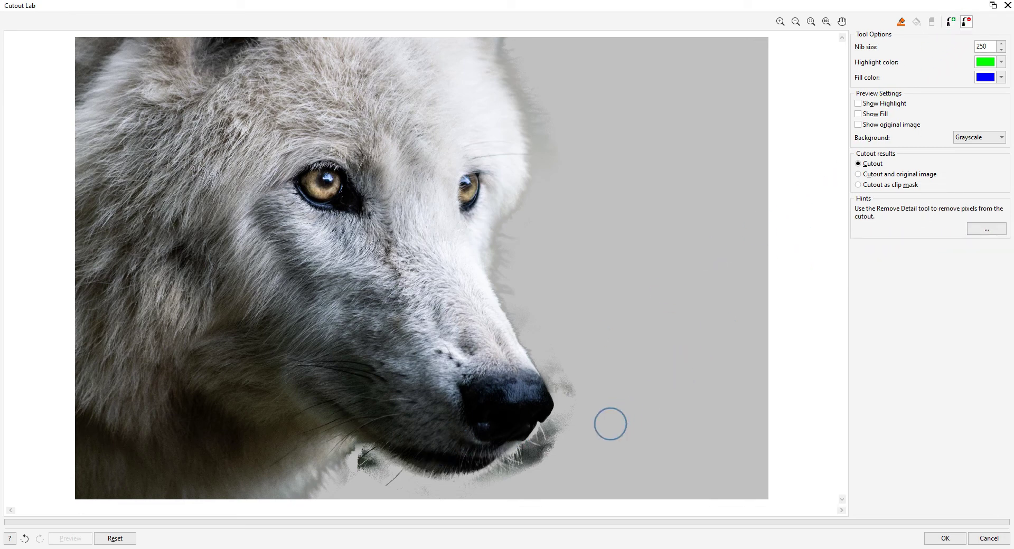
mouse_move(584, 410)
left_mouse_down()
mouse_move(551, 350)
mouse_move(570, 393)
left_mouse_up()
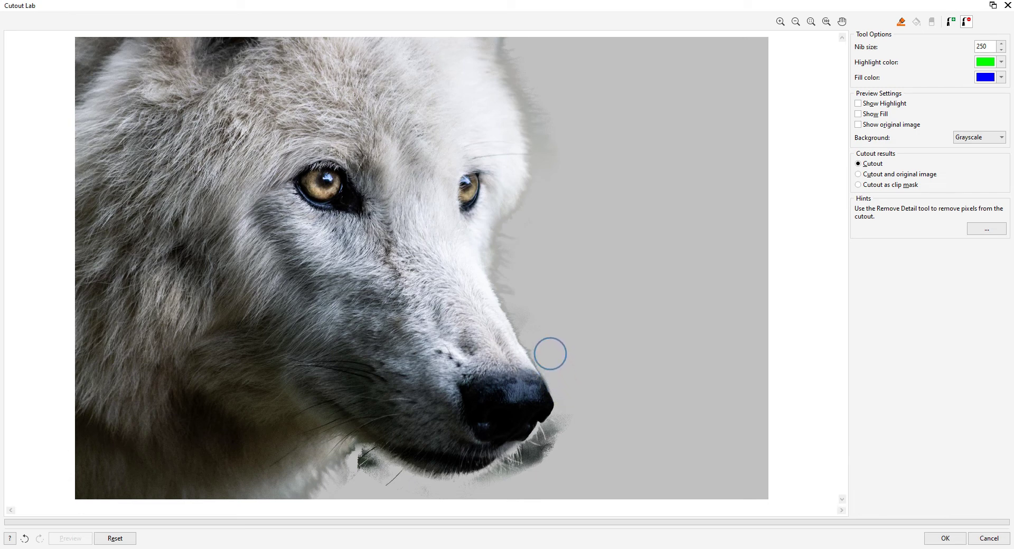
mouse_move(550, 354)
left_mouse_down()
mouse_move(534, 328)
mouse_move(557, 281)
mouse_move(567, 151)
mouse_move(528, 55)
mouse_move(552, 111)
mouse_move(550, 174)
mouse_move(556, 168)
left_mouse_up()
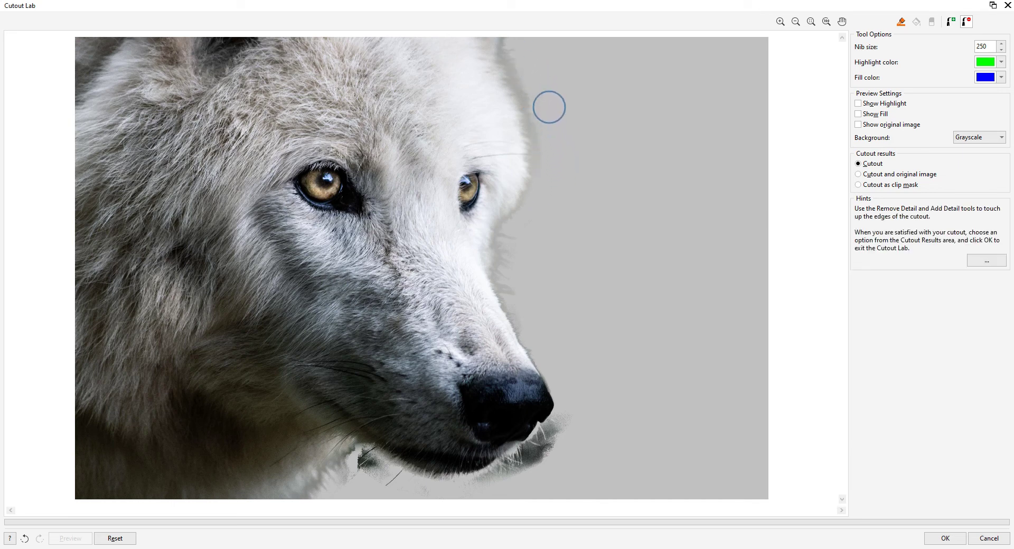
mouse_move(539, 87)
left_mouse_down()
mouse_move(515, 49)
mouse_move(550, 122)
mouse_move(573, 143)
mouse_move(552, 143)
mouse_move(575, 152)
mouse_move(537, 214)
mouse_move(532, 290)
left_mouse_up()
left_click_drag(534, 331, 532, 310)
mouse_move(586, 369)
left_mouse_down()
mouse_move(561, 433)
mouse_move(563, 421)
mouse_move(534, 462)
mouse_move(552, 448)
mouse_move(534, 458)
mouse_move(539, 444)
mouse_move(482, 487)
left_mouse_up()
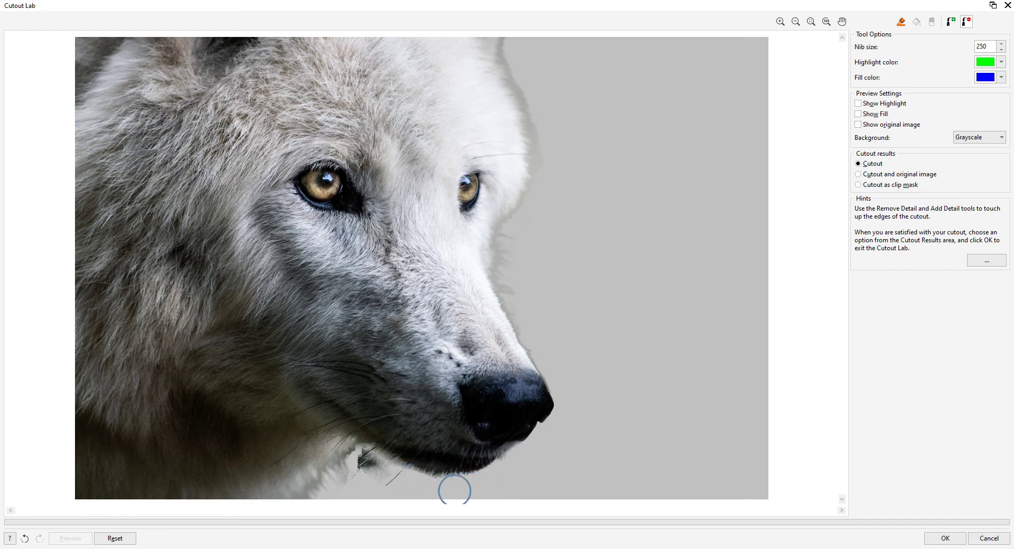
mouse_move(407, 481)
left_mouse_down()
mouse_move(360, 478)
mouse_move(380, 464)
mouse_move(343, 484)
mouse_move(377, 455)
mouse_move(358, 472)
mouse_move(349, 469)
mouse_move(366, 450)
mouse_move(336, 479)
left_mouse_up()
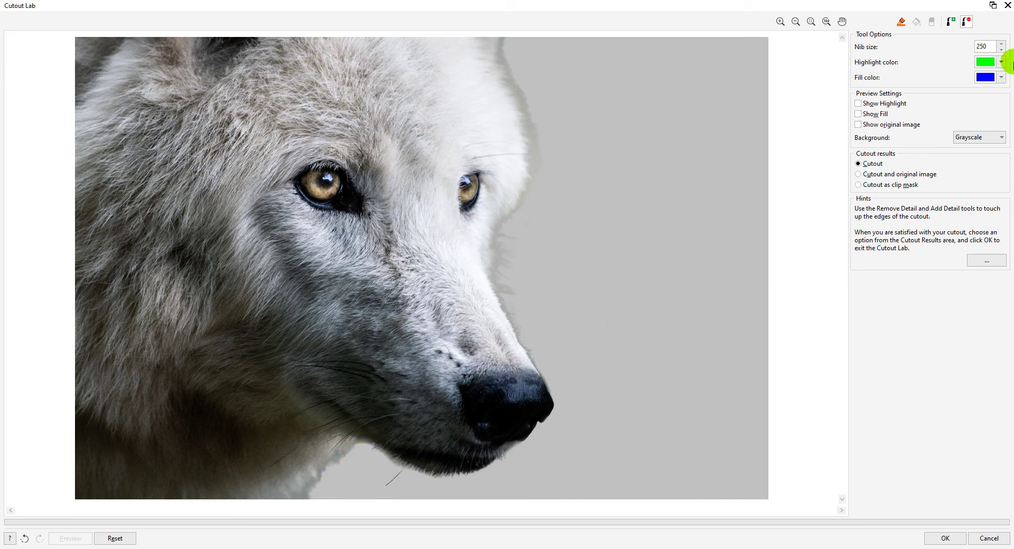
Set the nib size to 50 and clean up the remaining background residue along the wolf's neck fur.
left_click(981, 47)
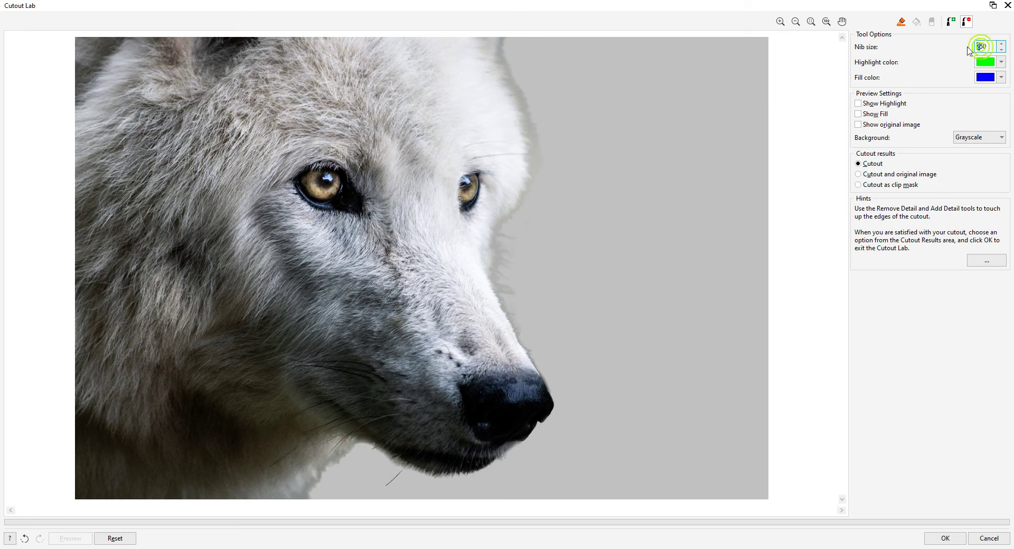
key("BackSpace")
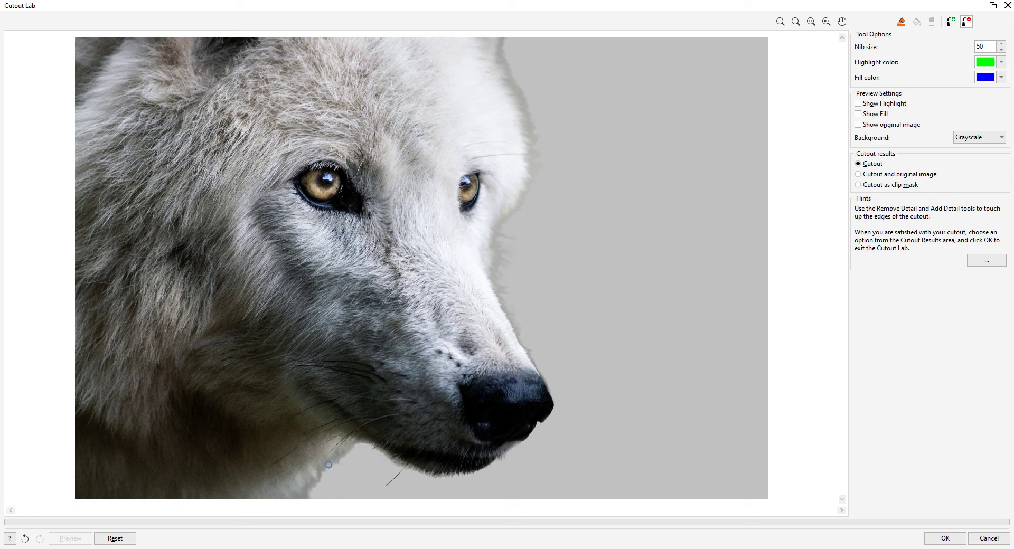
left_click(343, 455)
Compare the cutout with the original image, and check its edges against the Black matte and White matte backgrounds.
left_click(909, 125)
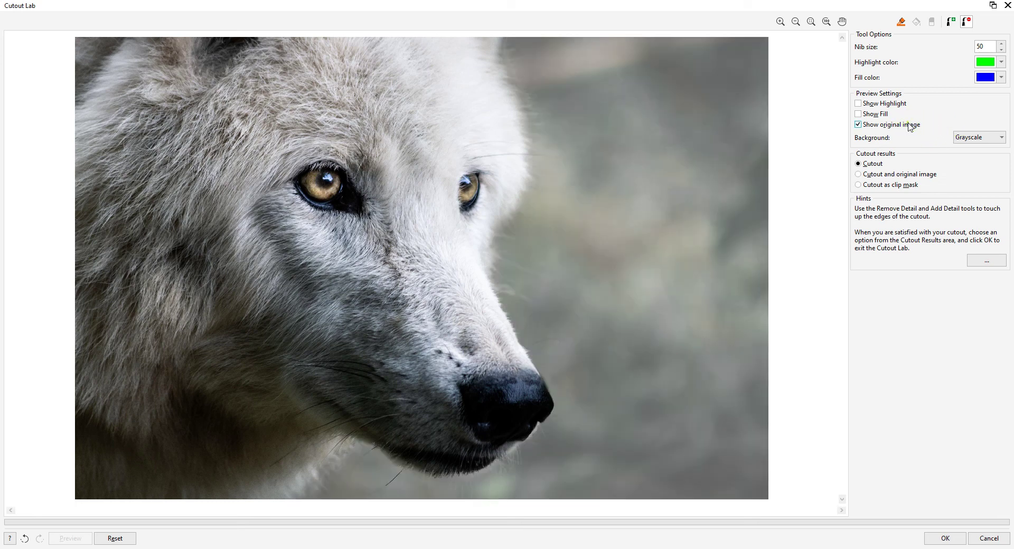
left_click(909, 125)
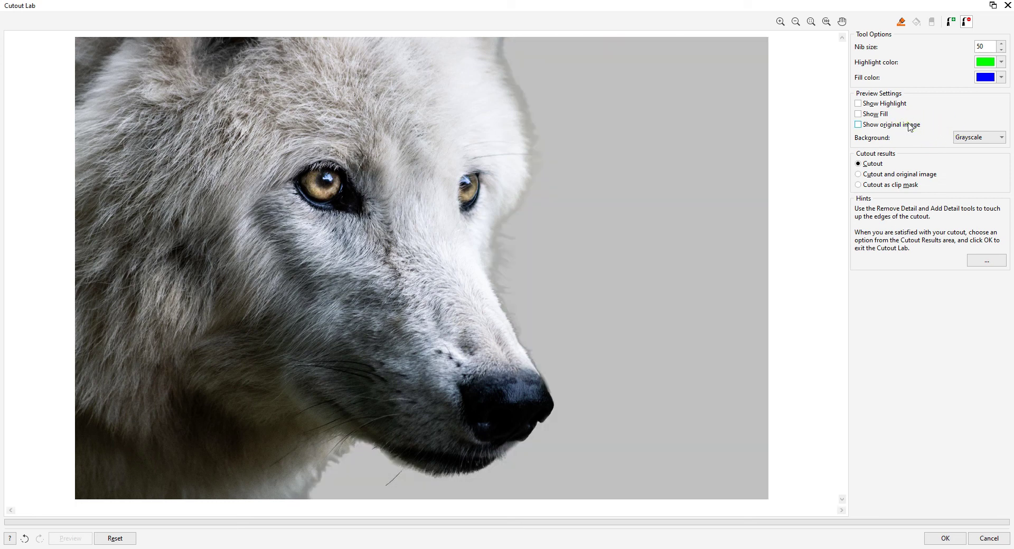
left_click(909, 126)
left_click(909, 125)
left_click(974, 138)
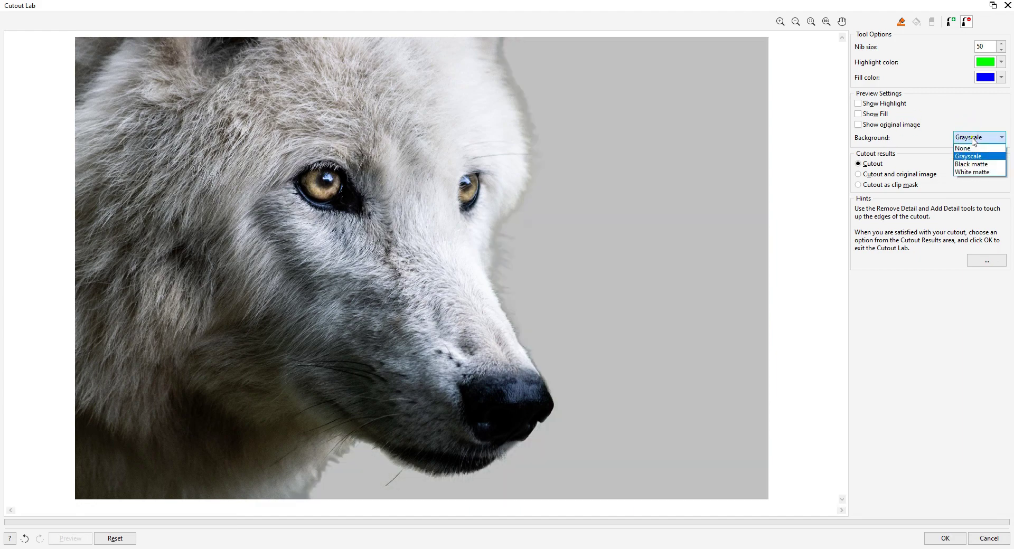
left_click(979, 165)
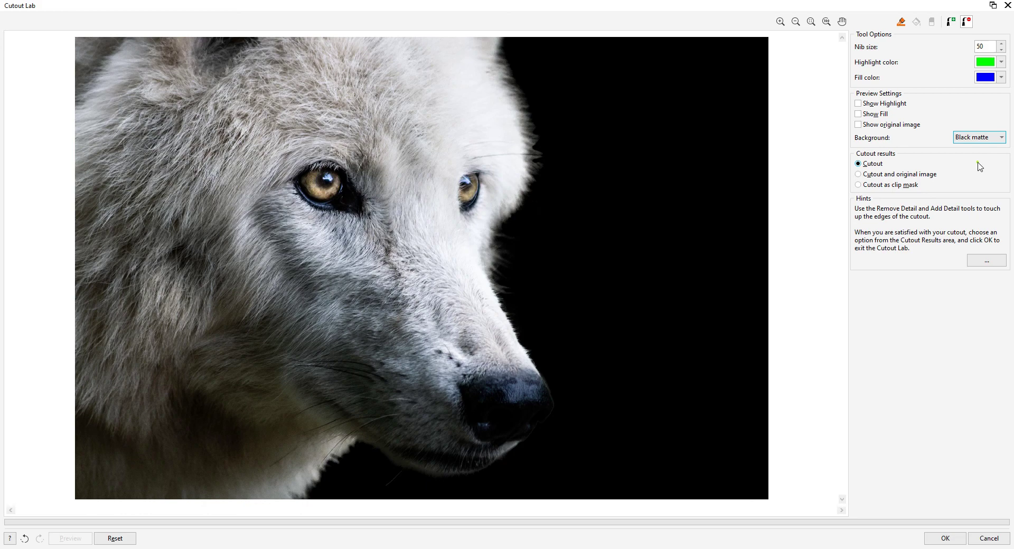
left_click(978, 139)
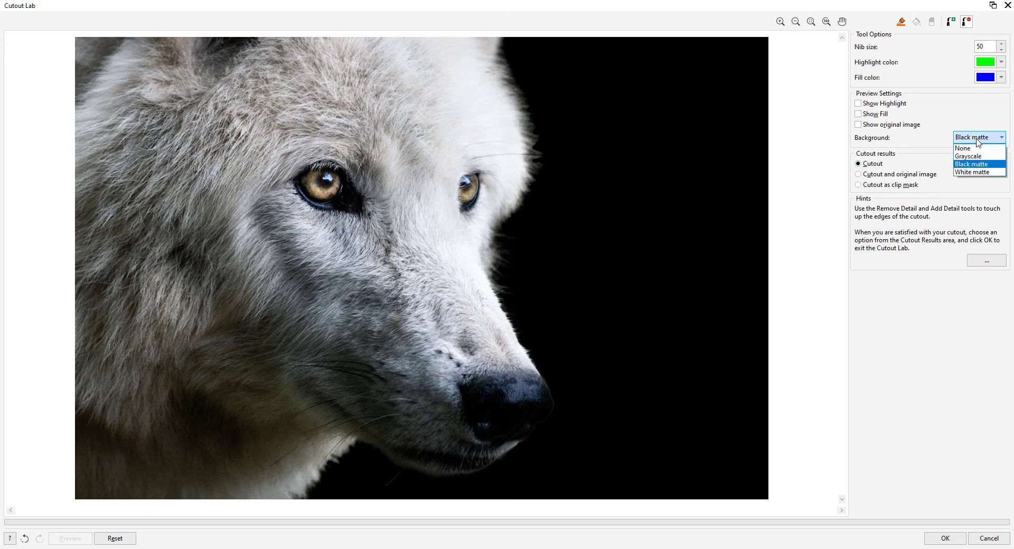
left_click(979, 172)
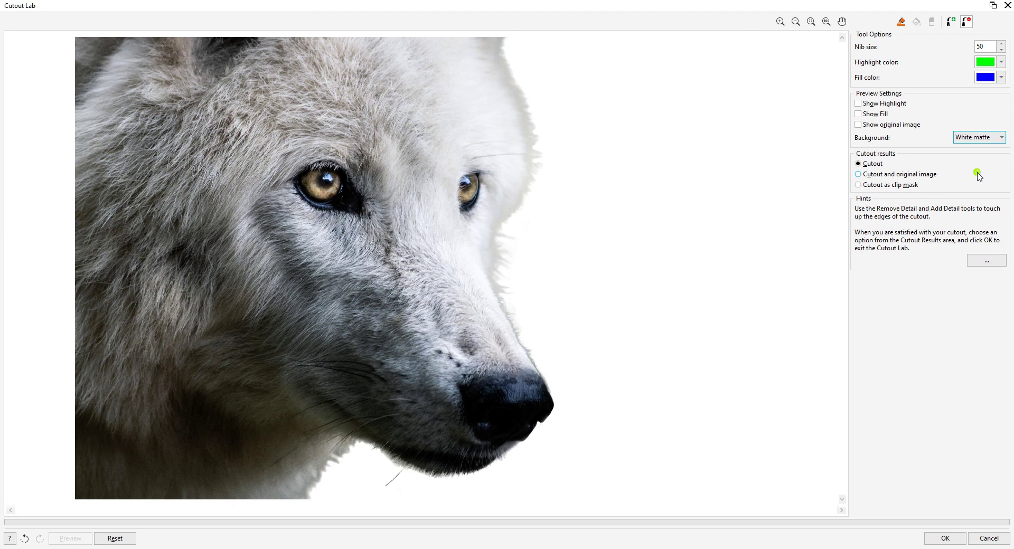
Accept the wolf cutout, and save the edited bitmap and close PHOTO-PAINT to return to CorelDRAW.
left_click(947, 539)
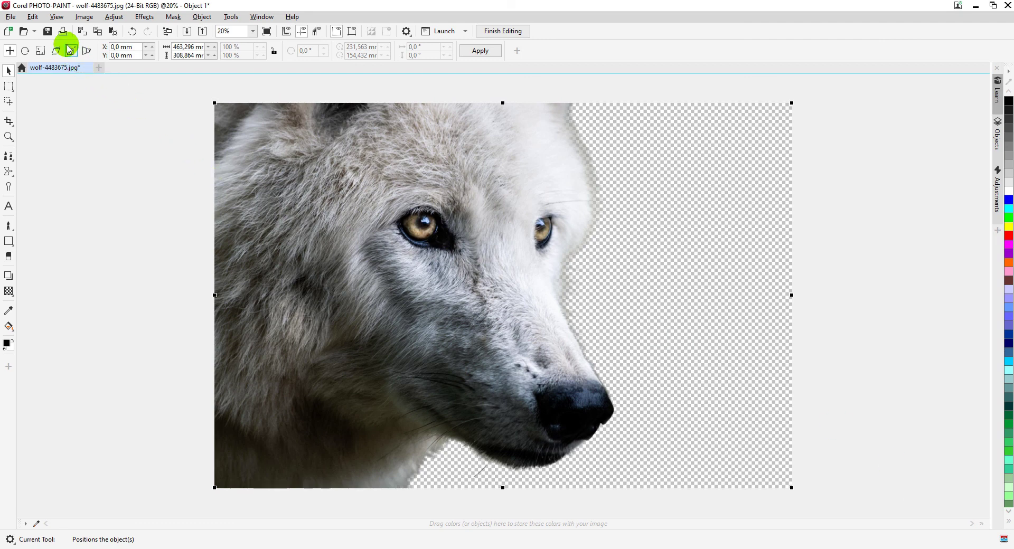
left_click(47, 31)
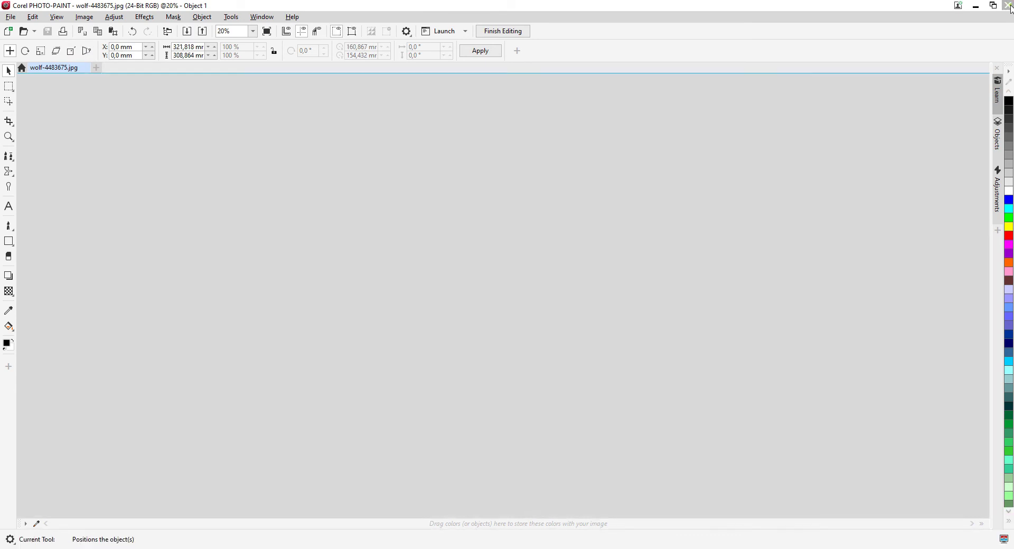
left_click(1009, 6)
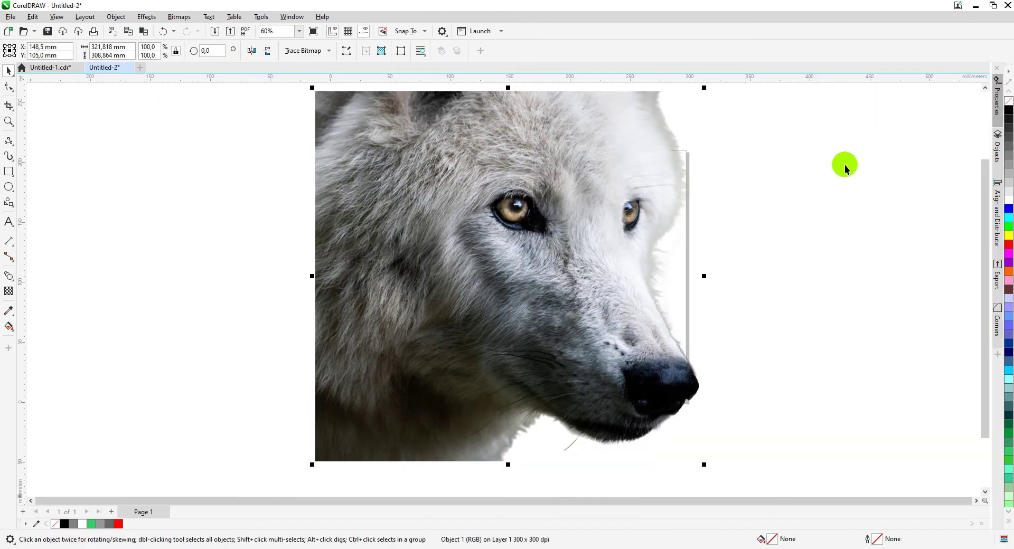
Scale the wolf proportionally from its centre to the 210 mm page height and align it with the page's left edge.
left_click(425, 31)
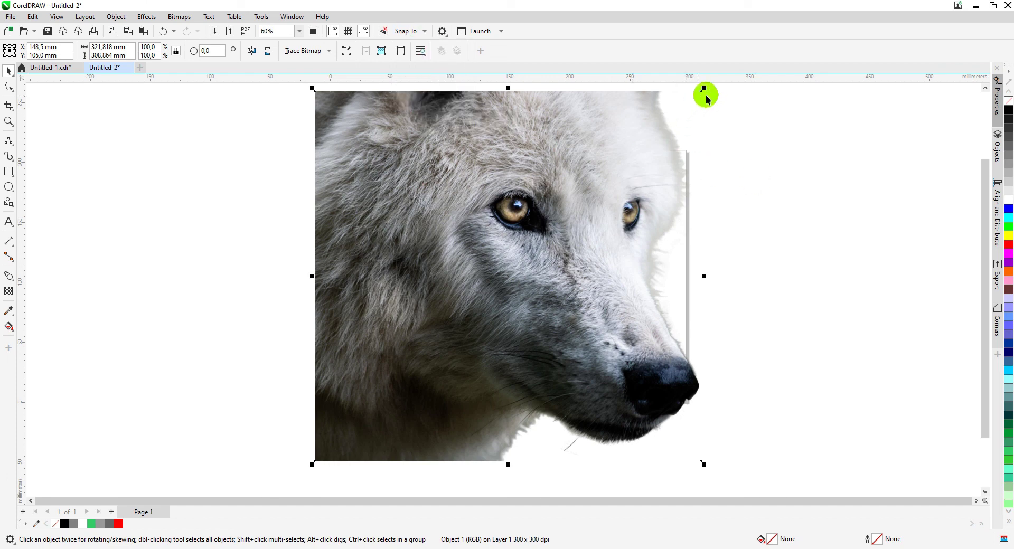
left_click_drag(704, 89, 686, 149)
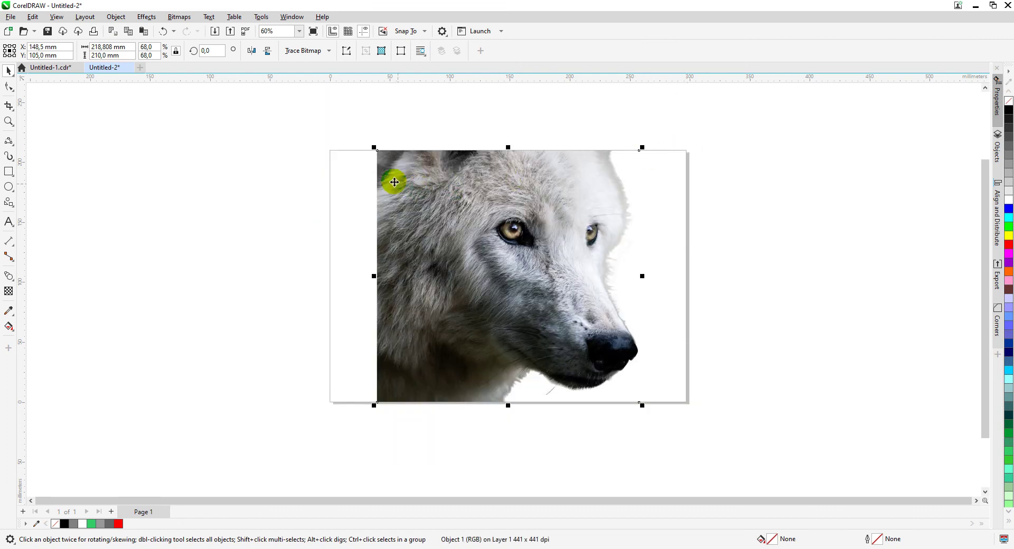
left_click_drag(378, 171, 331, 162)
left_click(233, 144)
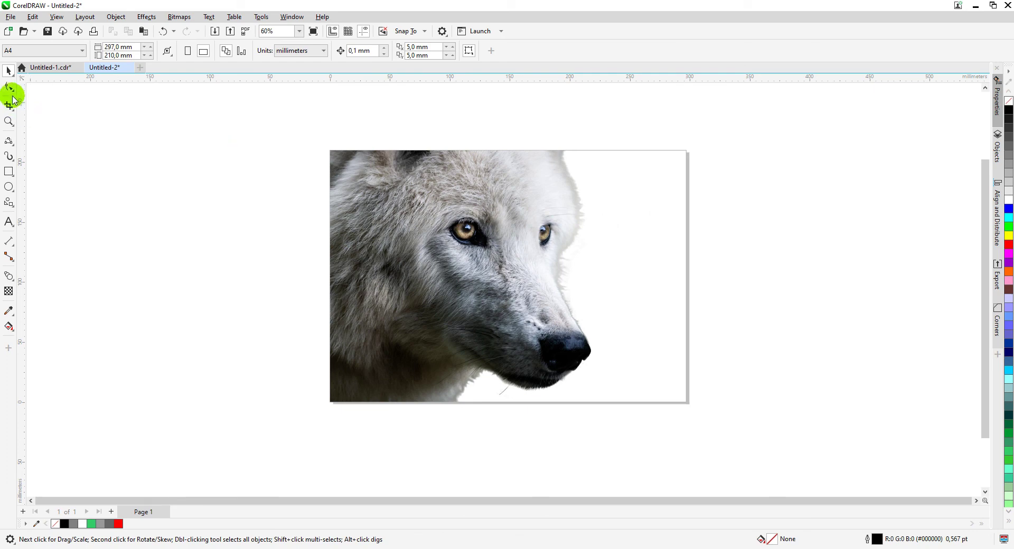
Add a page-sized rectangle behind the wolf with a black fill and no outline, and fit the artwork in view.
double_click(8, 172)
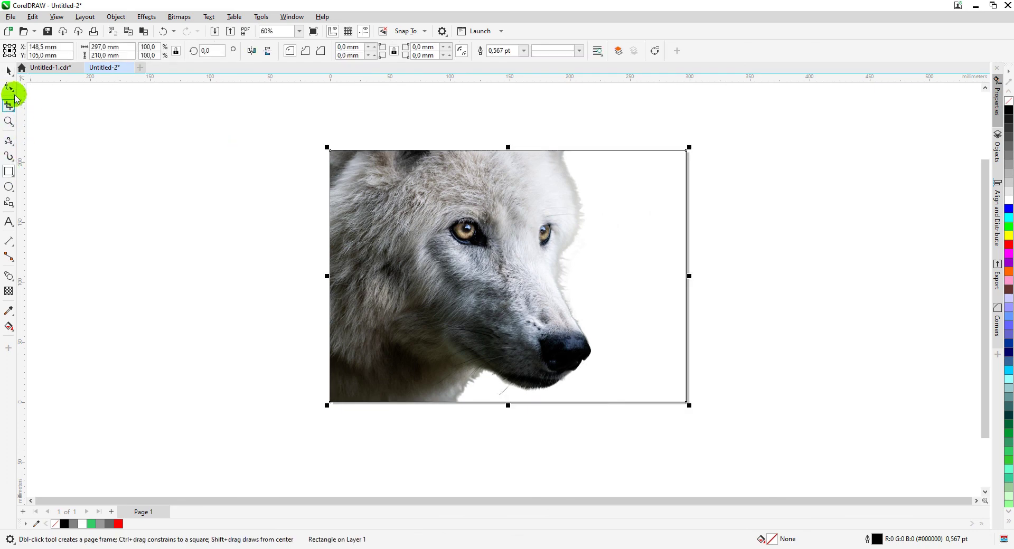
key("space")
left_click(1009, 102)
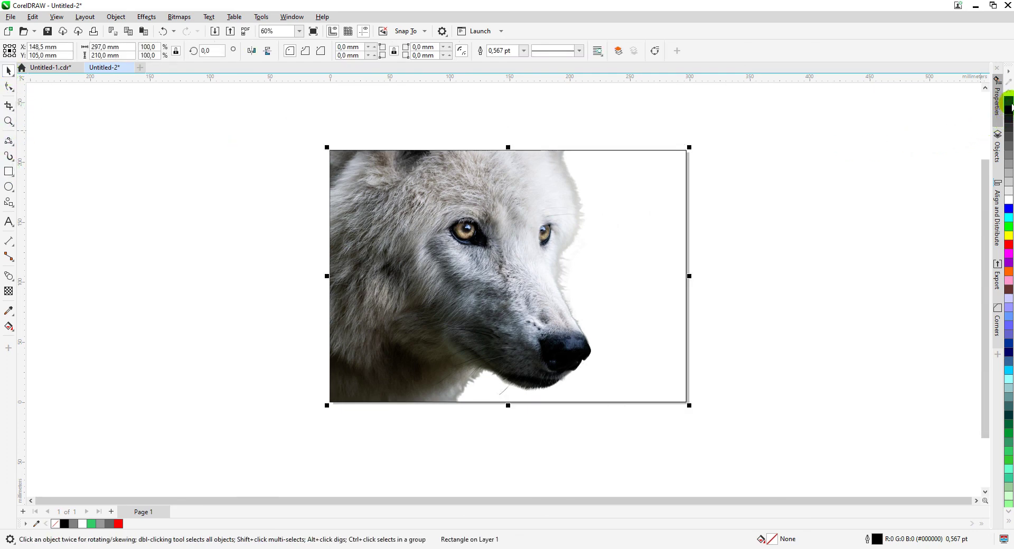
right_click(1009, 101)
left_click(1010, 110)
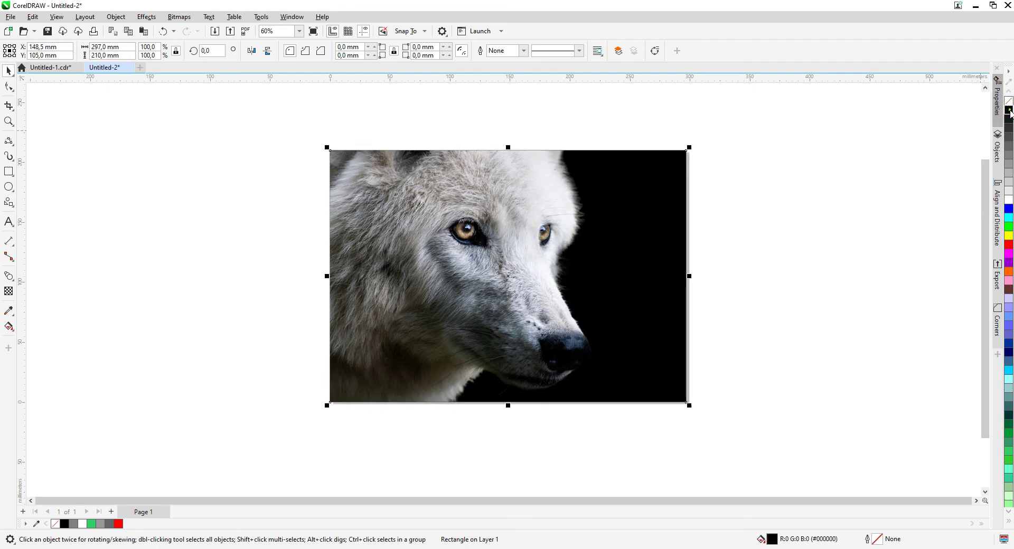
left_click(939, 133)
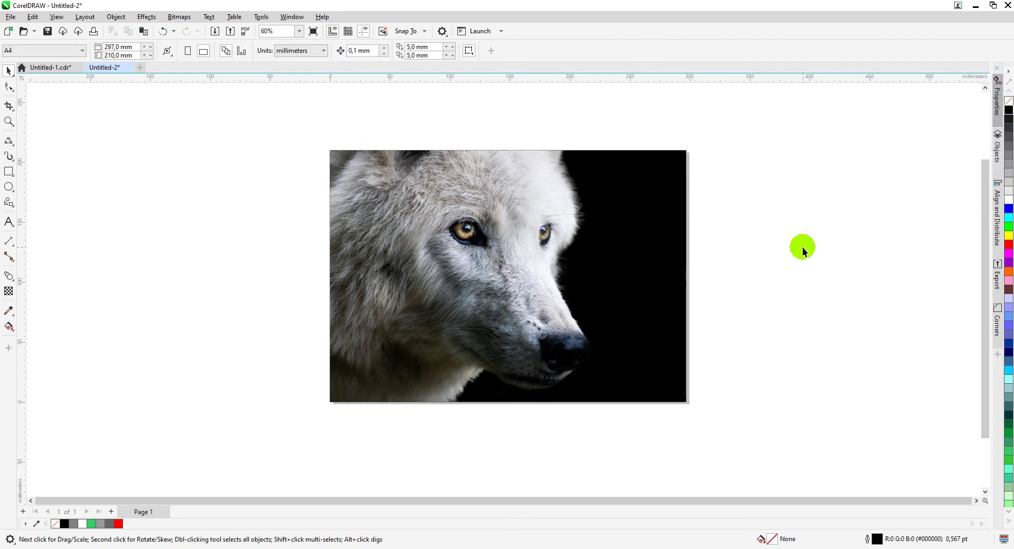
key("F4")
key("F4")
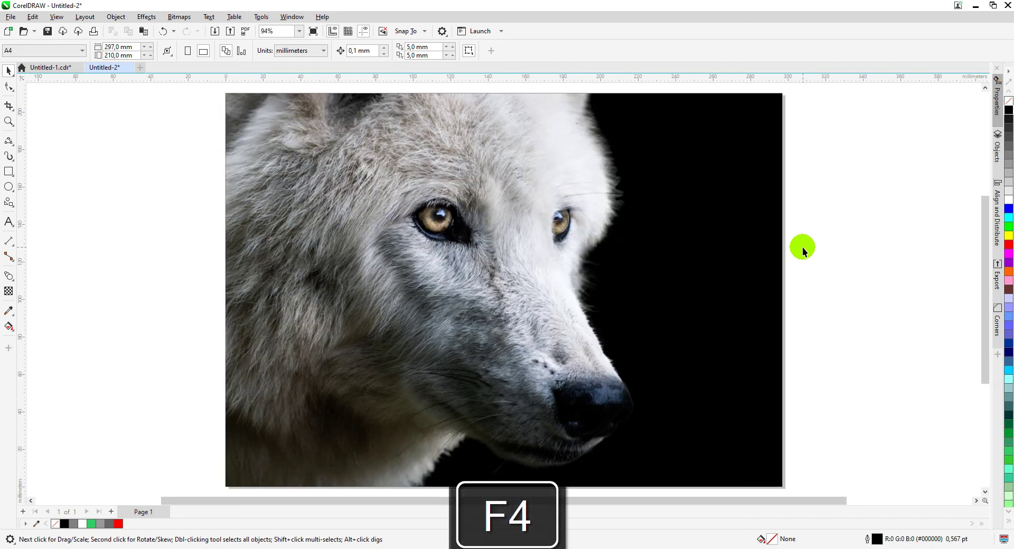